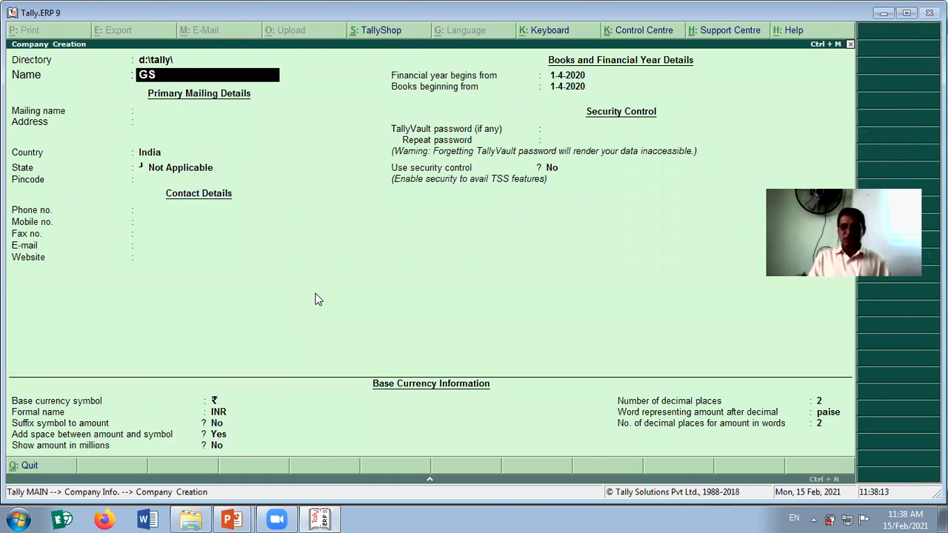
Enter the company name GST-02 Purchase & Sales and set the state to Maharashtra
type("-02 Pur")
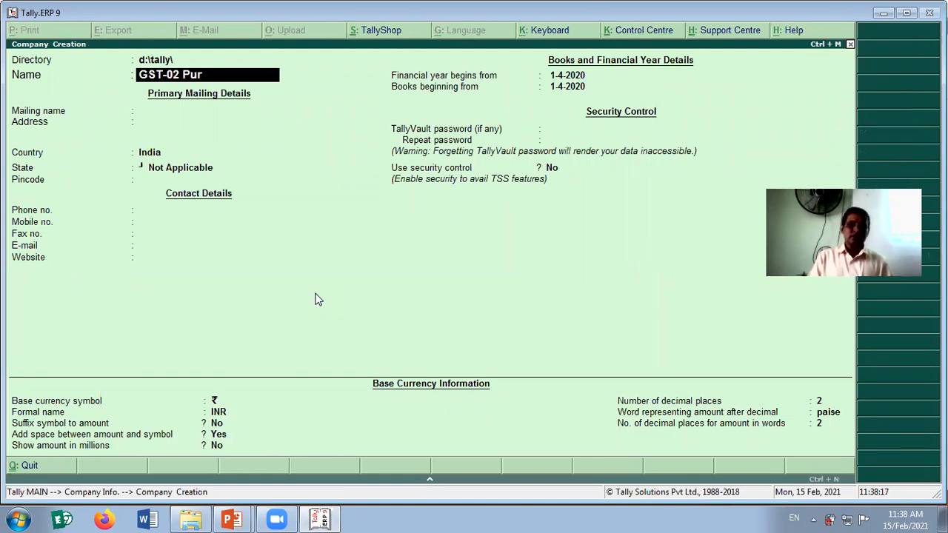
type("chase")
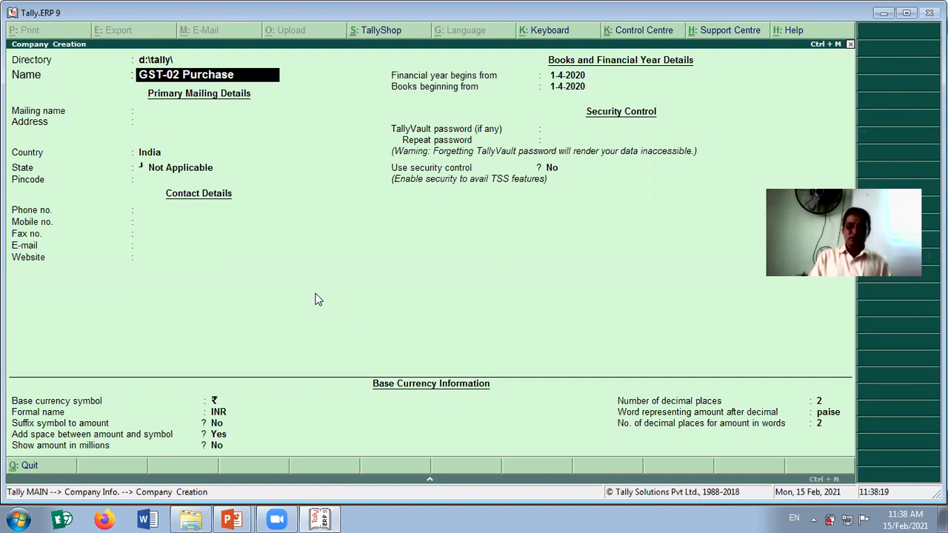
type(" & Sales")
key("Return")
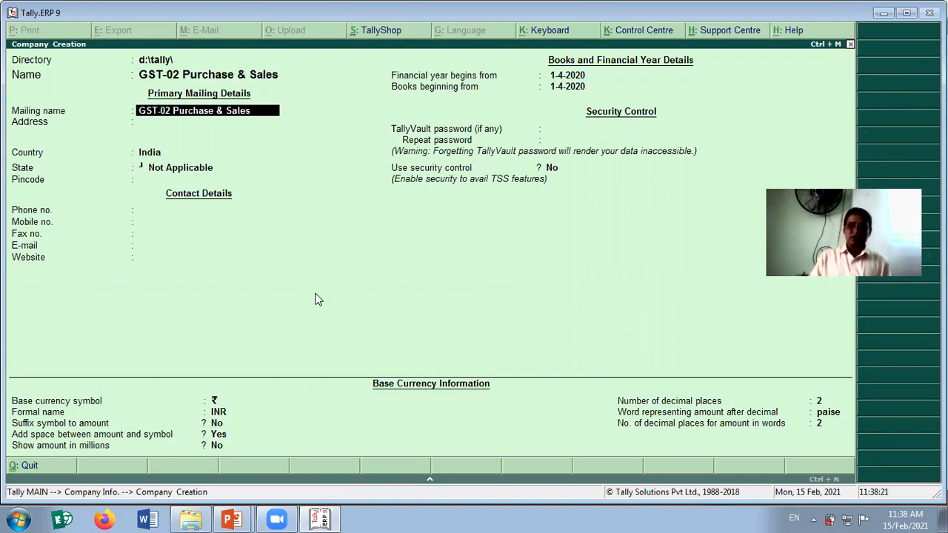
key("Return")
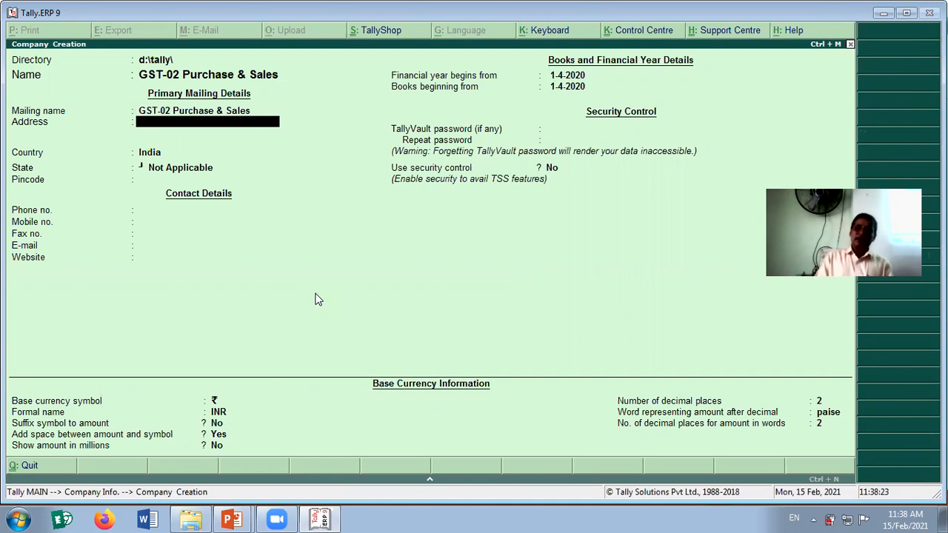
key("Return")
key("Return")
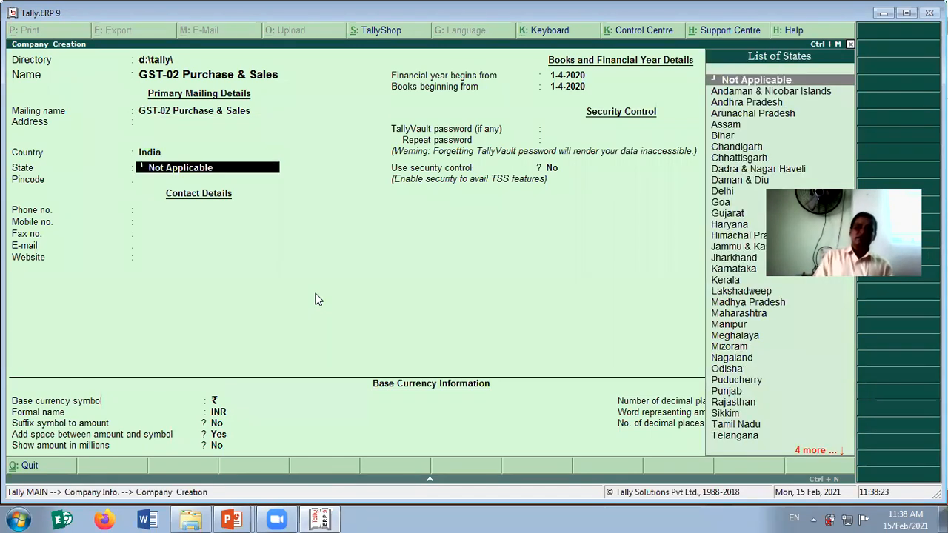
type("M")
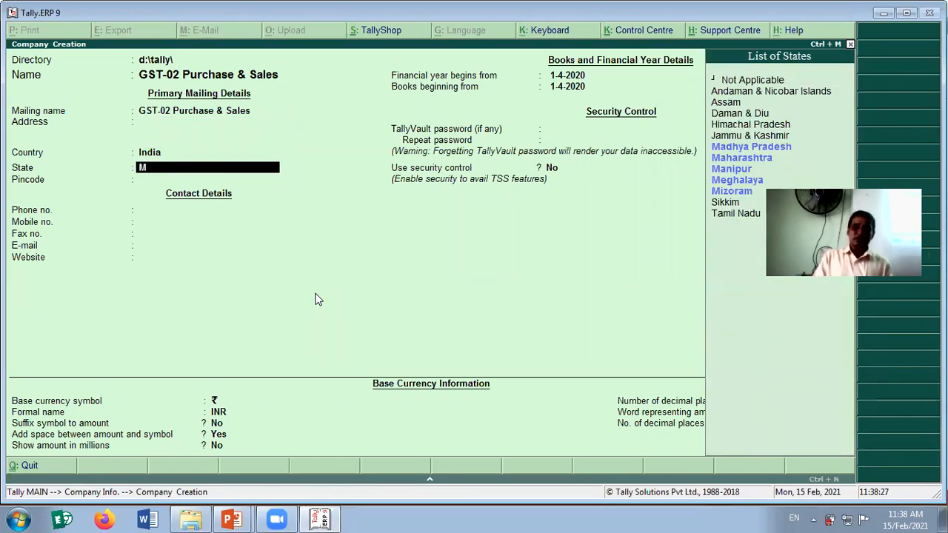
type("aha")
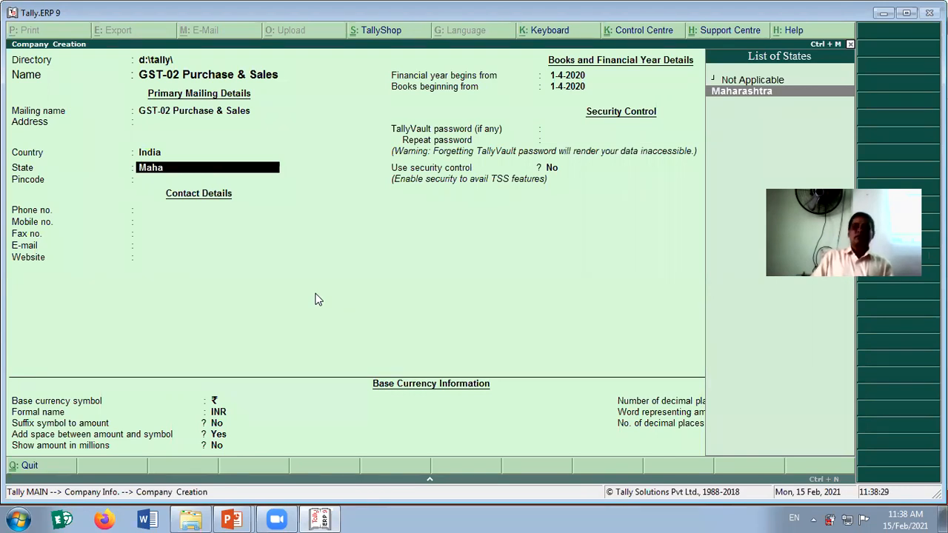
key("Return")
key("Return")
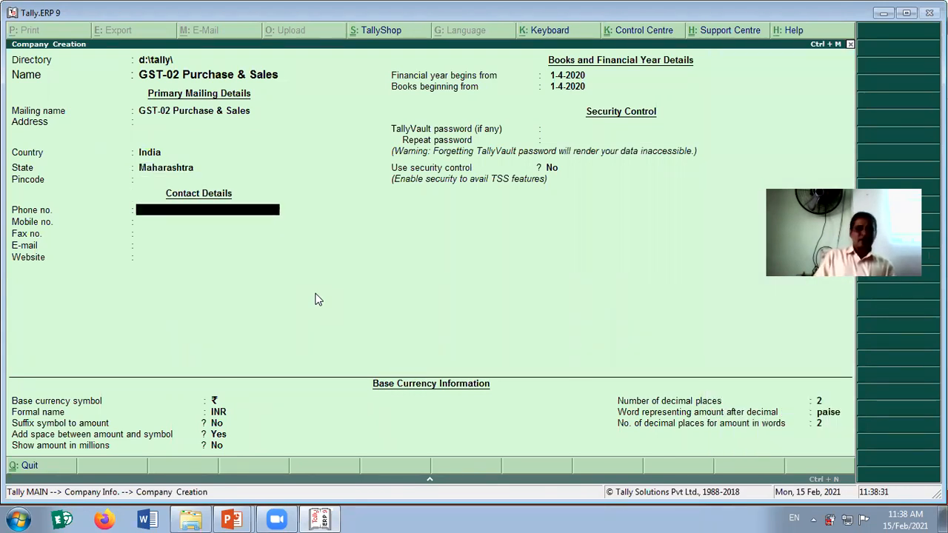
key("Return")
key("Return")
key("Return")
key("Return")
key("Return")
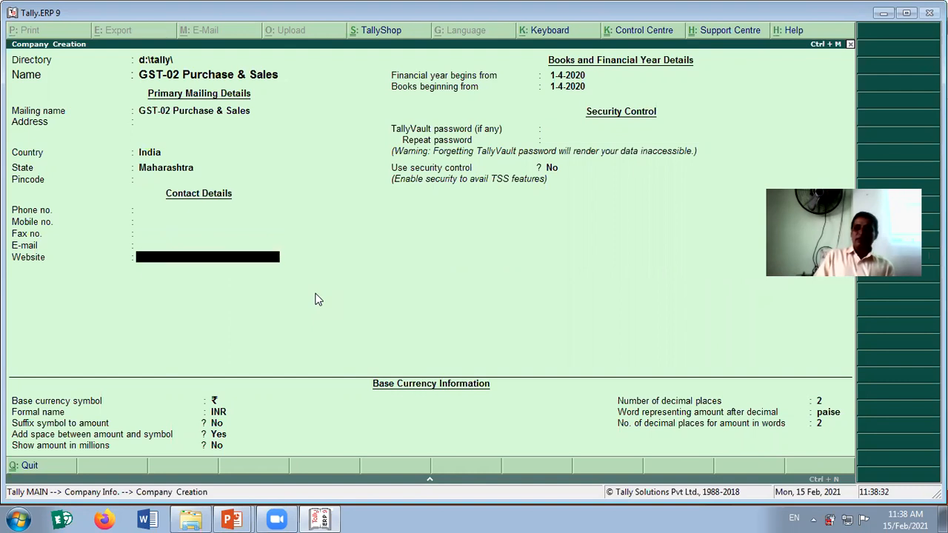
Set the financial year start to 1-4-2018 and accept the new company
type("1")
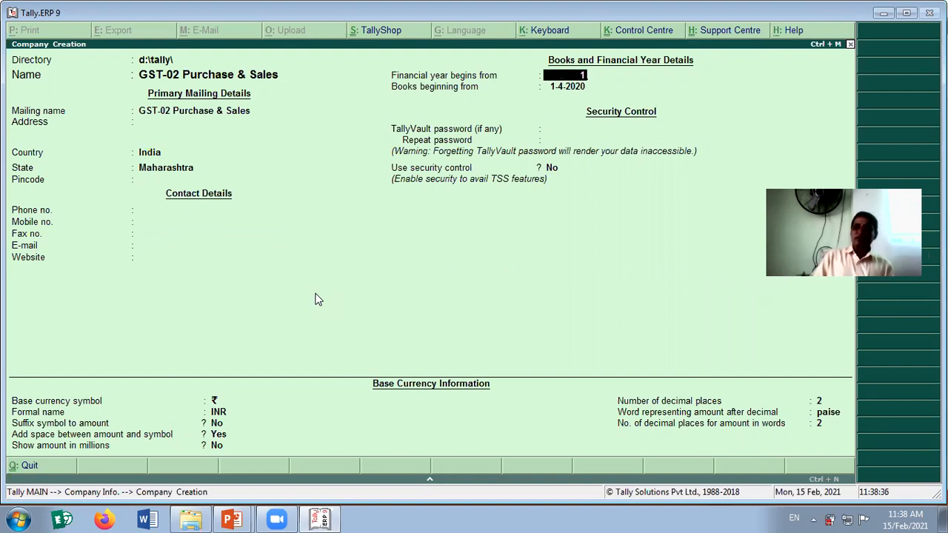
type("/4/1")
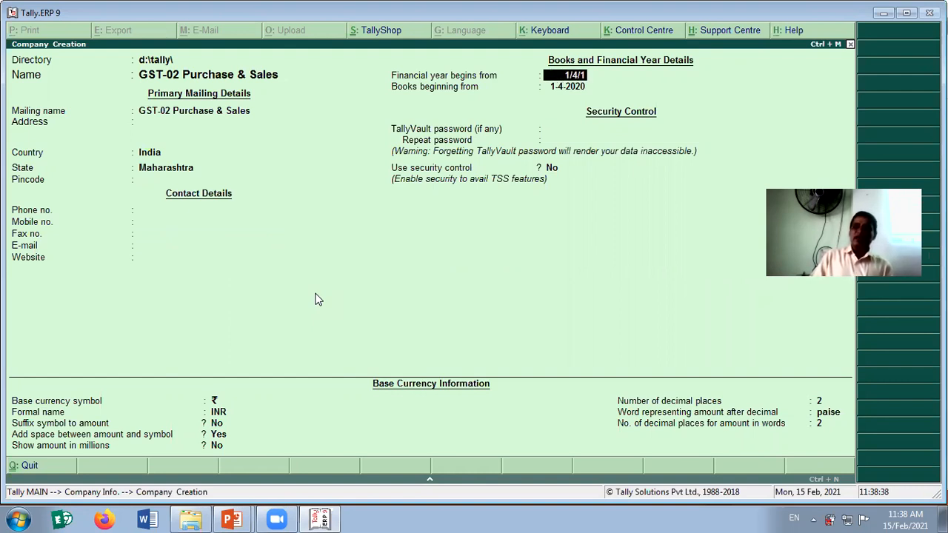
key("Return")
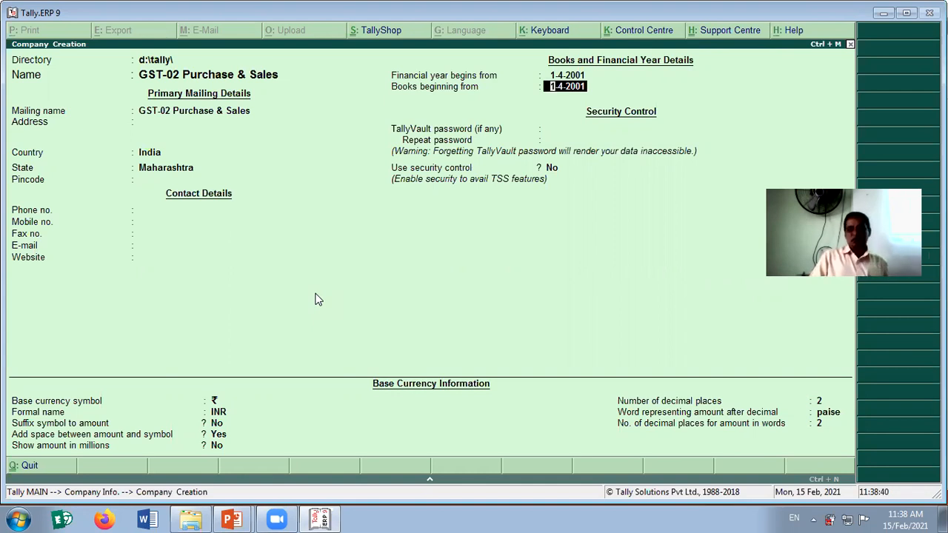
key("BackSpace")
type("1/4")
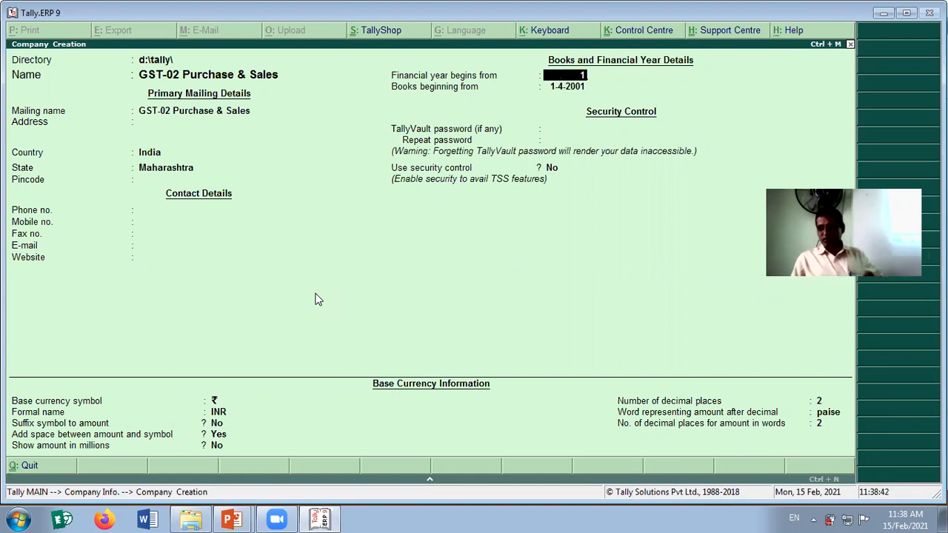
type("/")
type("18")
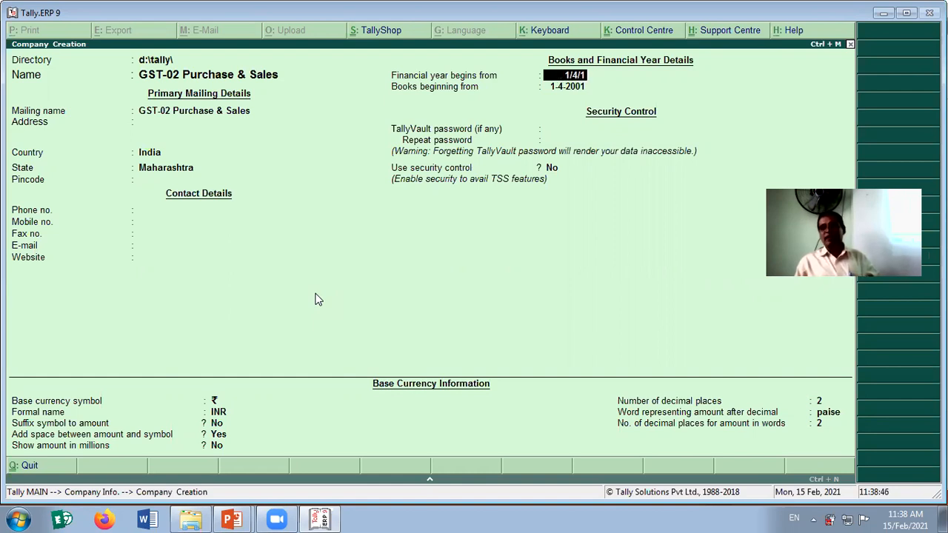
key("Return")
key("Return")
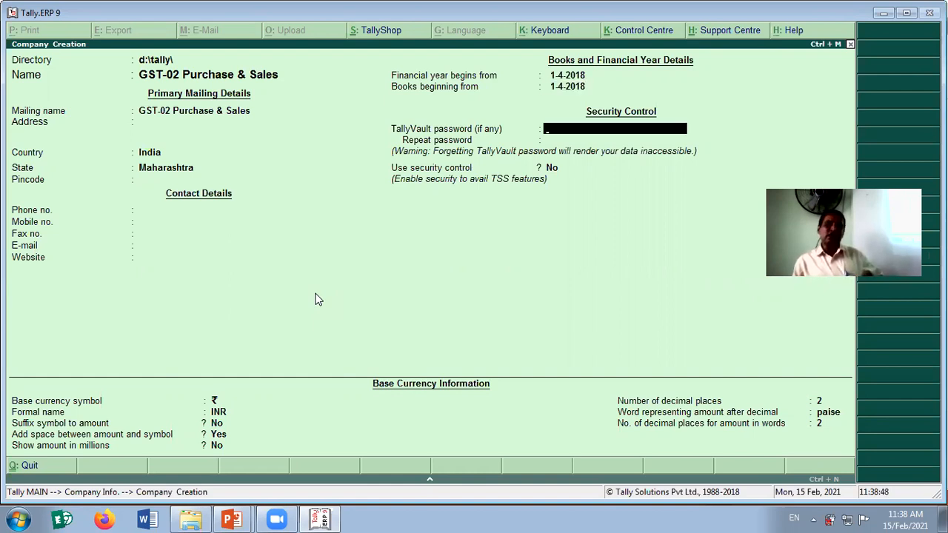
key("Return")
key("Return")
key("Return")
key("Return")
key("Return")
key("Return")
key("Return")
key("Return")
key("Return")
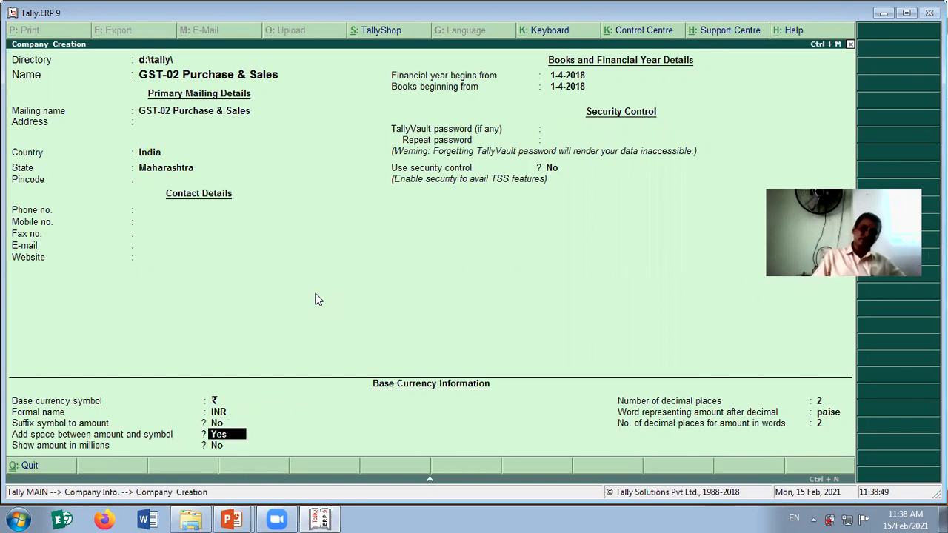
key("Return")
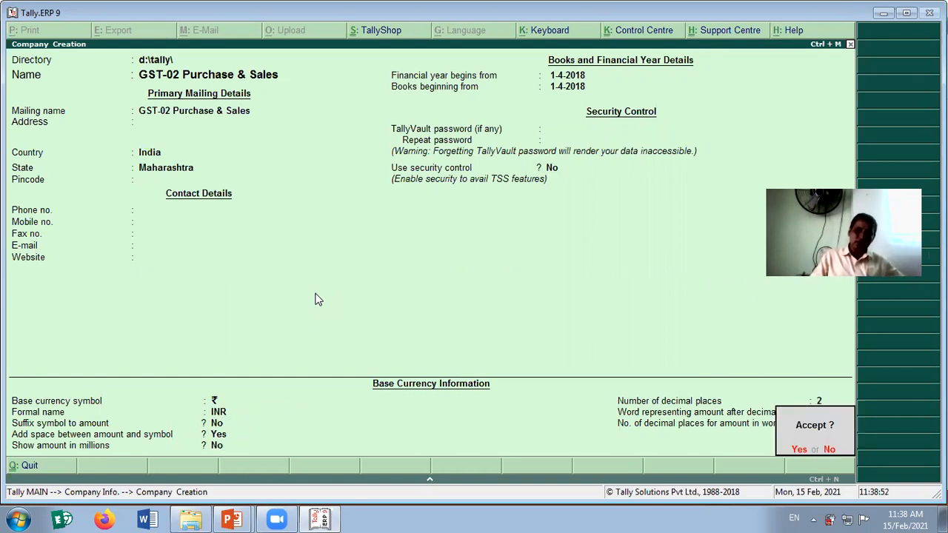
key("y")
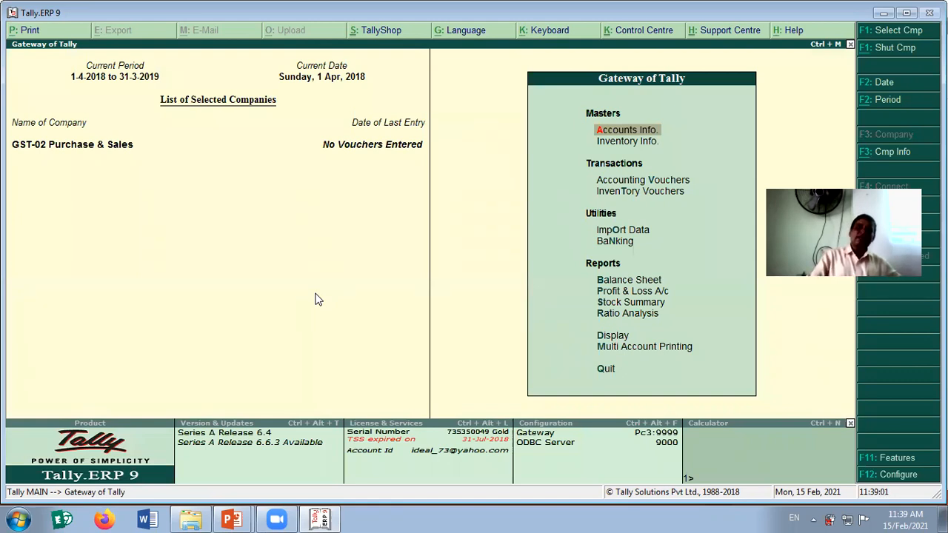
In Statutory & Taxation features, set Enable GST and Set/alter GST details to Yes
key("F11")
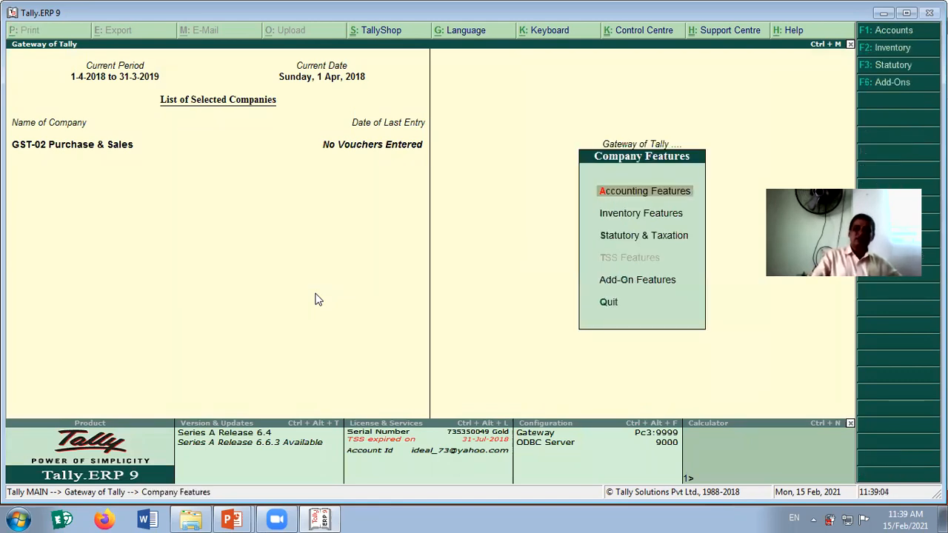
key("Down")
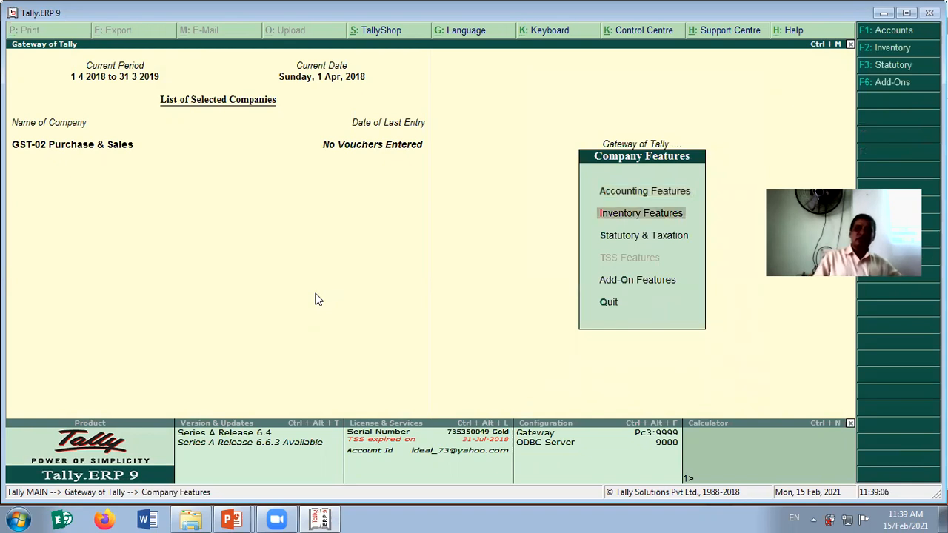
key("Down")
key("Down")
key("Up")
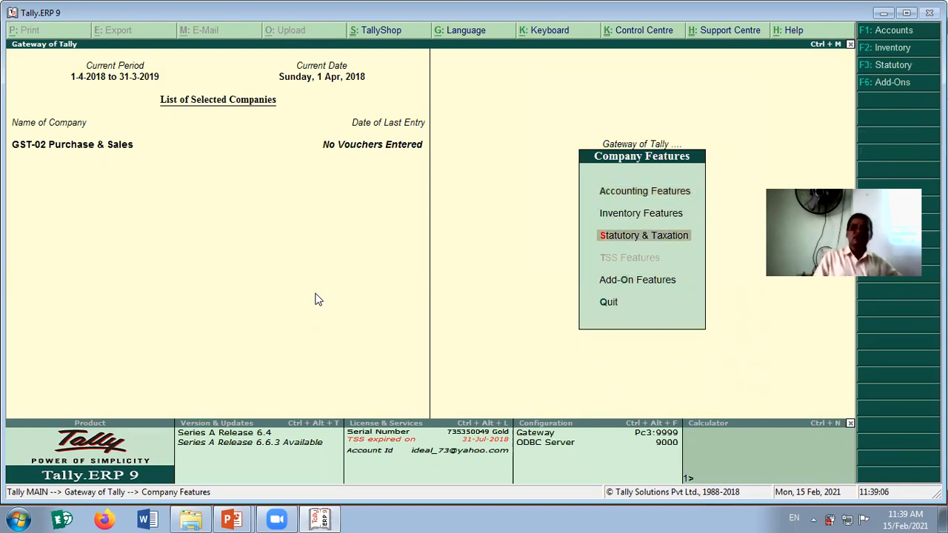
key("Return")
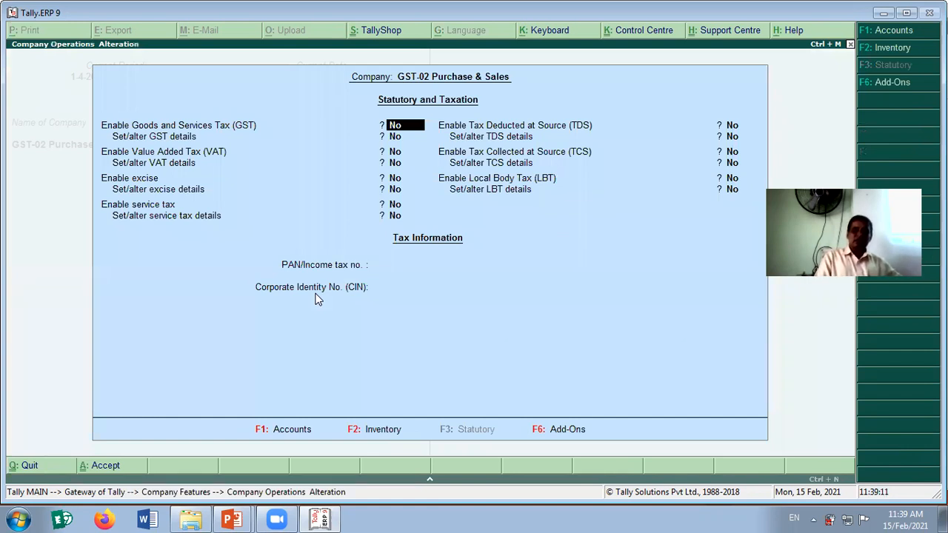
type("y")
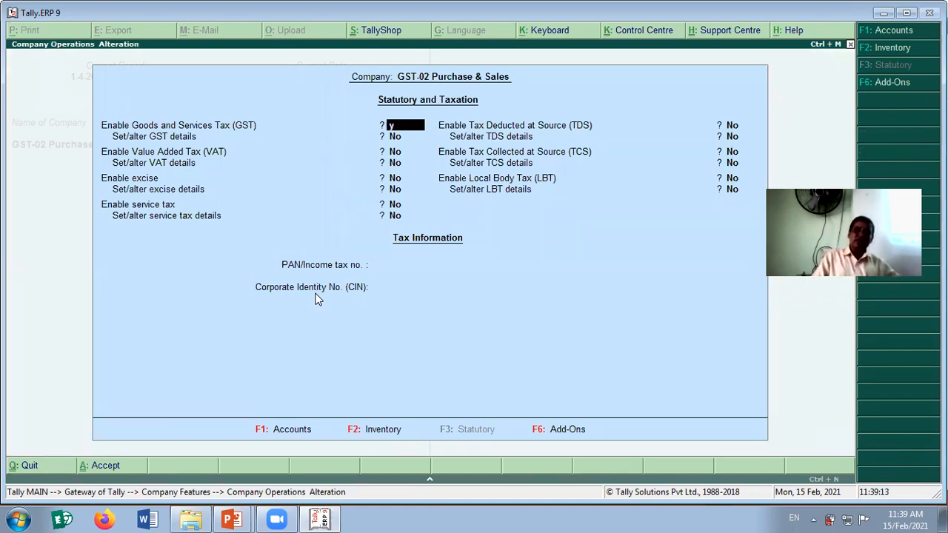
key("Return")
type("y")
key("Return")
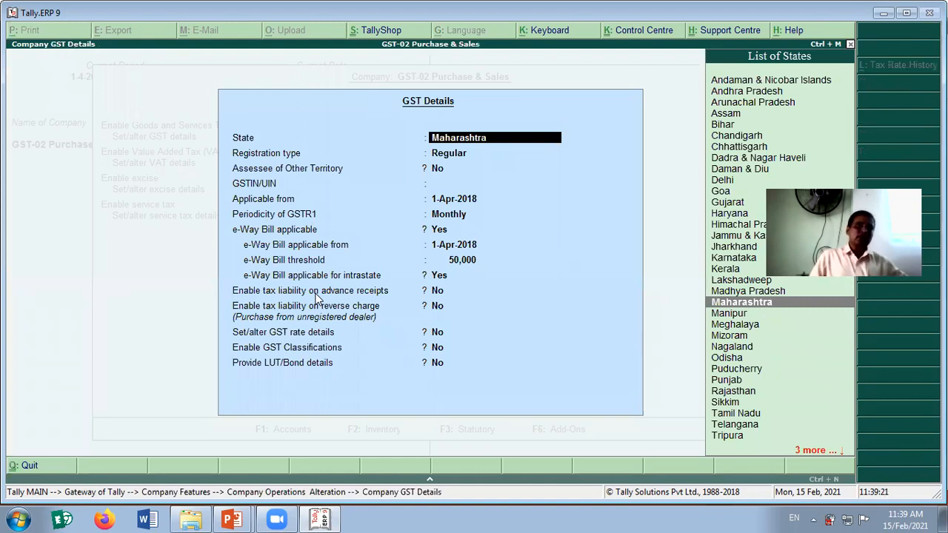
Keep Maharashtra and Regular registration, enter the company's GSTIN, and dismiss the warning
key("Return")
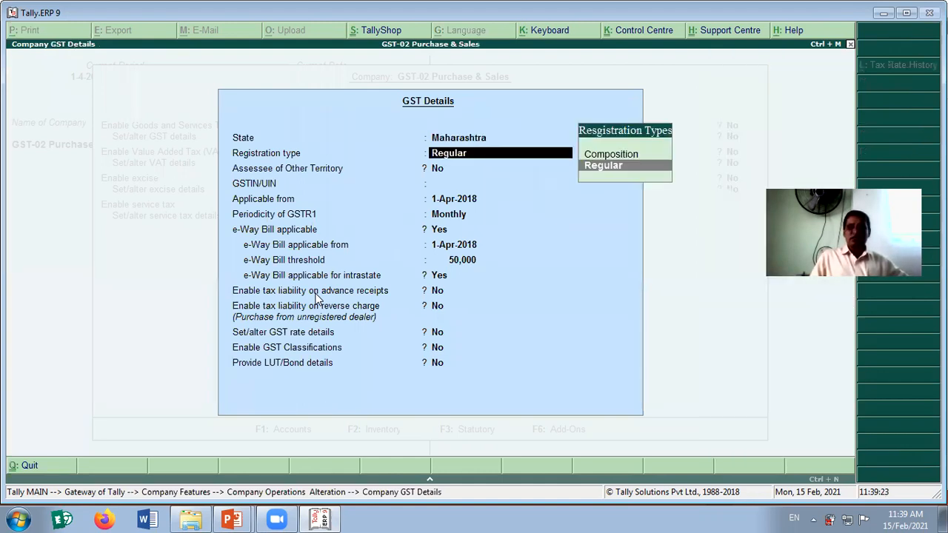
key("Return")
key("Return")
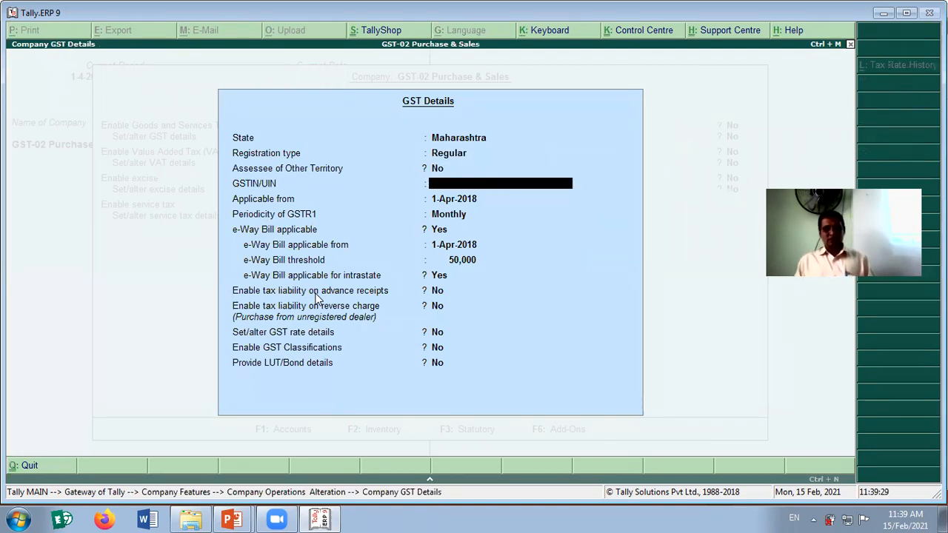
type("27ANFPF1380P1Z2")
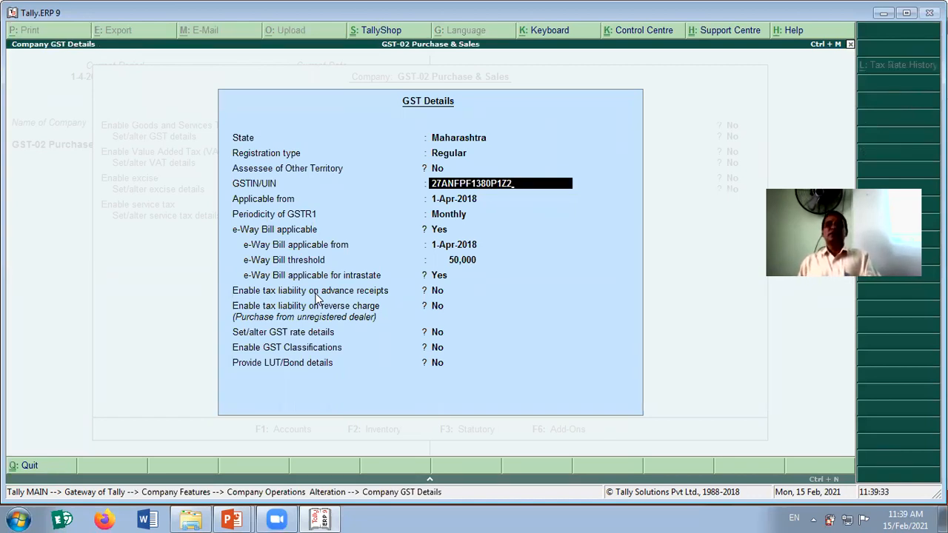
key("Return")
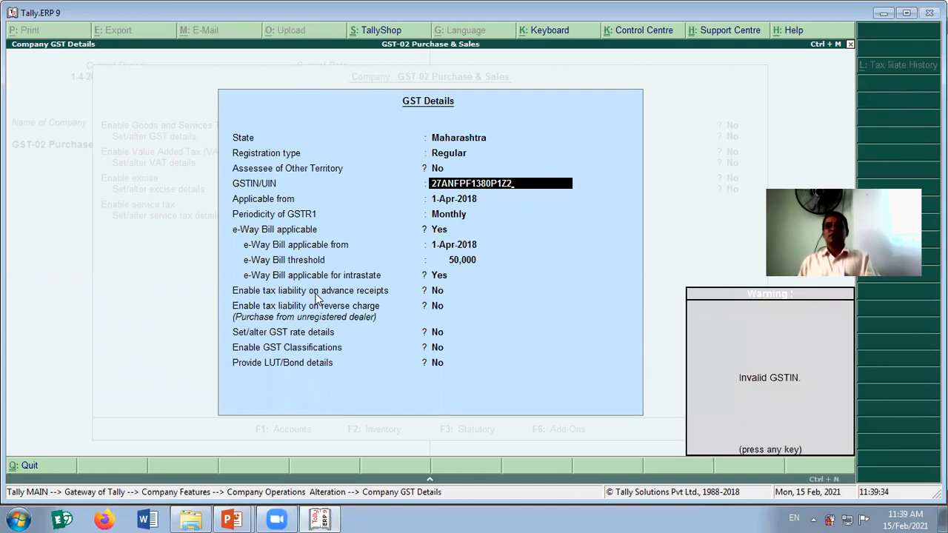
key("Return")
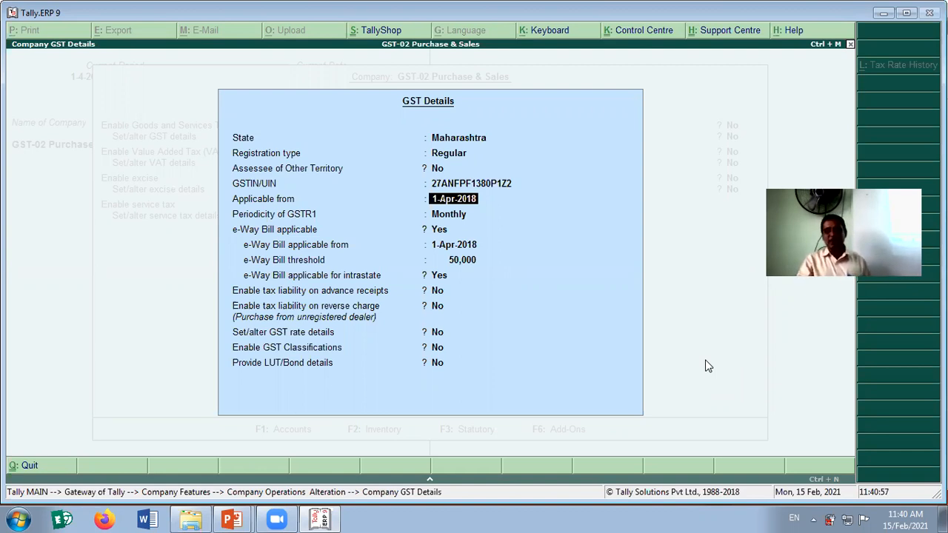
Keep the 50,000 e-Way Bill threshold, finish GST details and accept the taxation settings
key("Return")
key("Return")
key("Return")
key("Return")
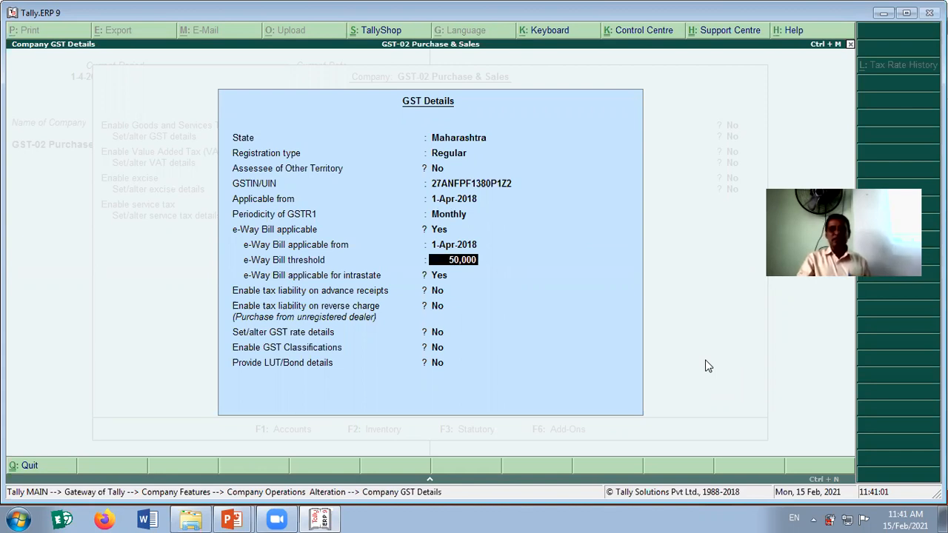
key("Return")
key("Return")
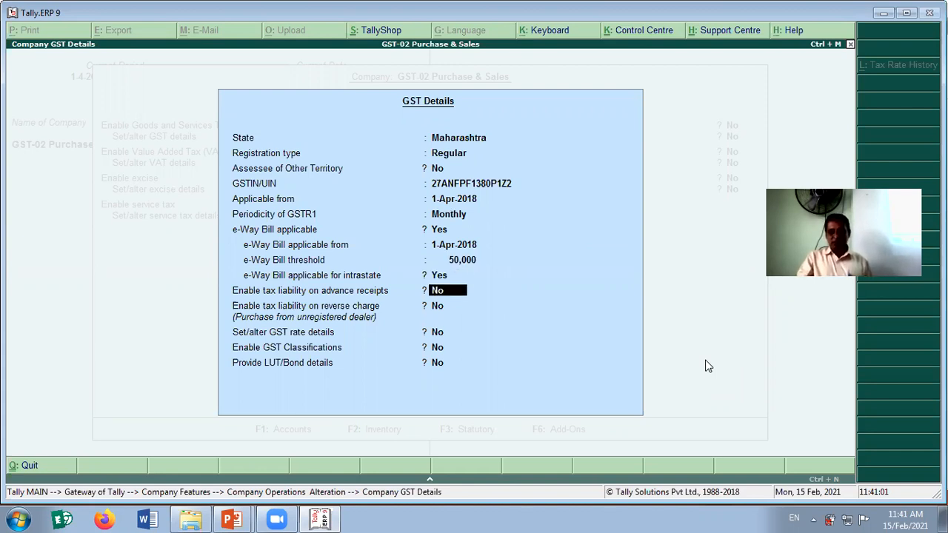
key("Return")
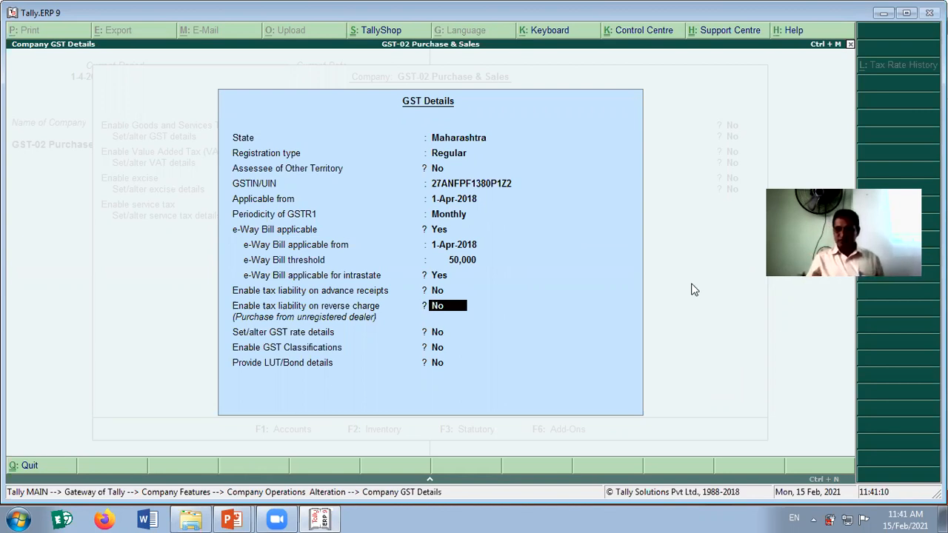
key("Return")
key("Return")
key("Return")
key("Return")
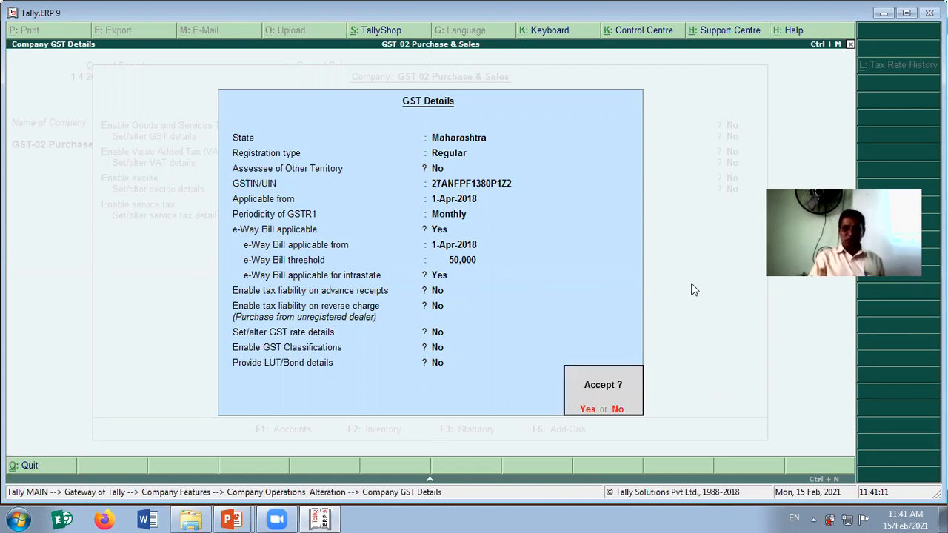
key("Return")
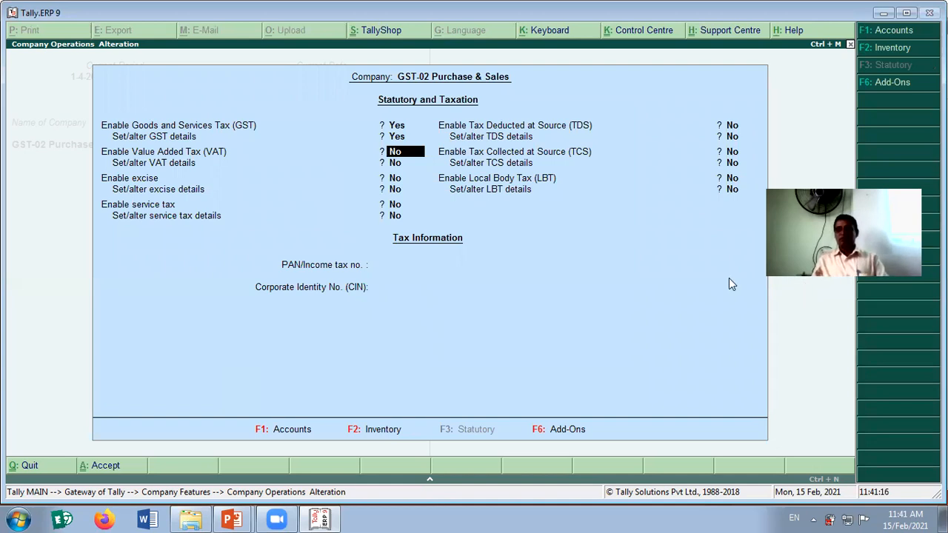
key("Return")
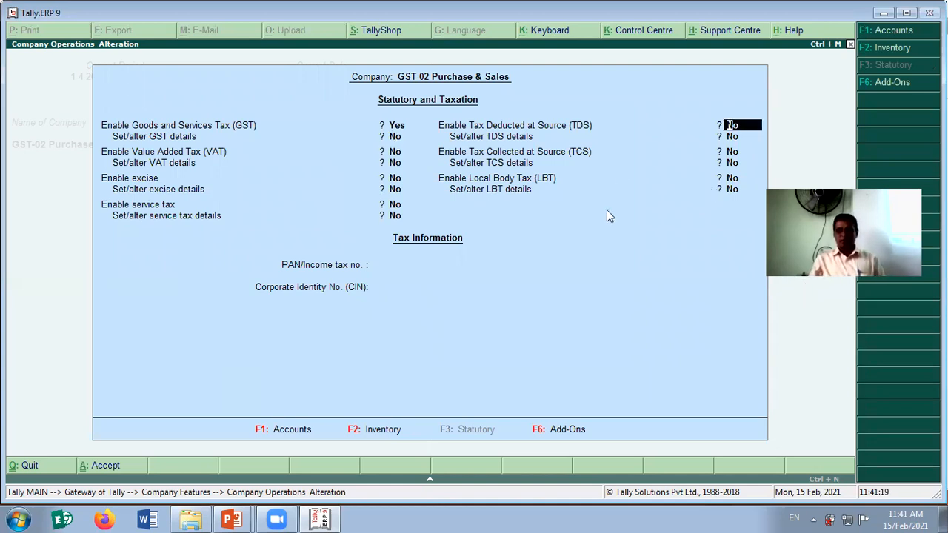
key("ctrl+a")
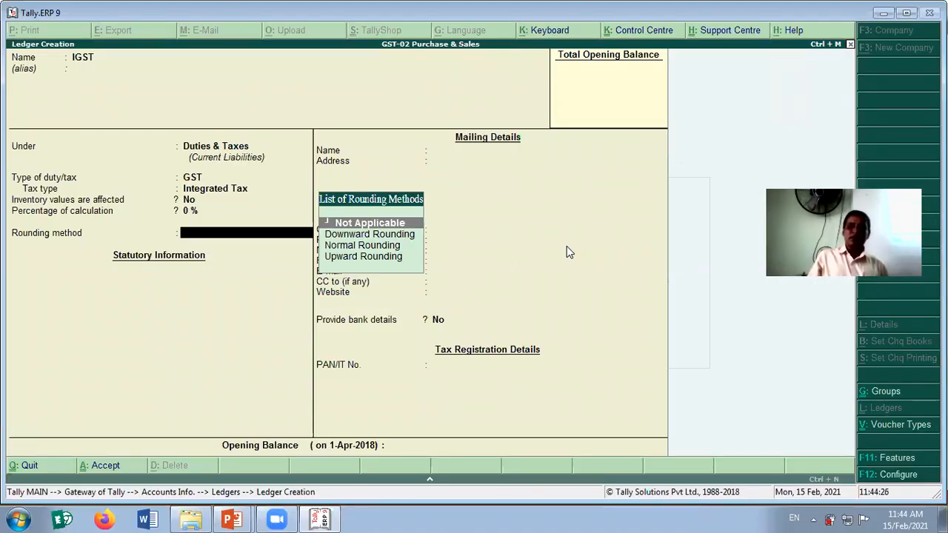
Save the IGST ledger with Not Applicable rounding and return to the Gateway of Tally
key("Return")
key("Return")
key("Return")
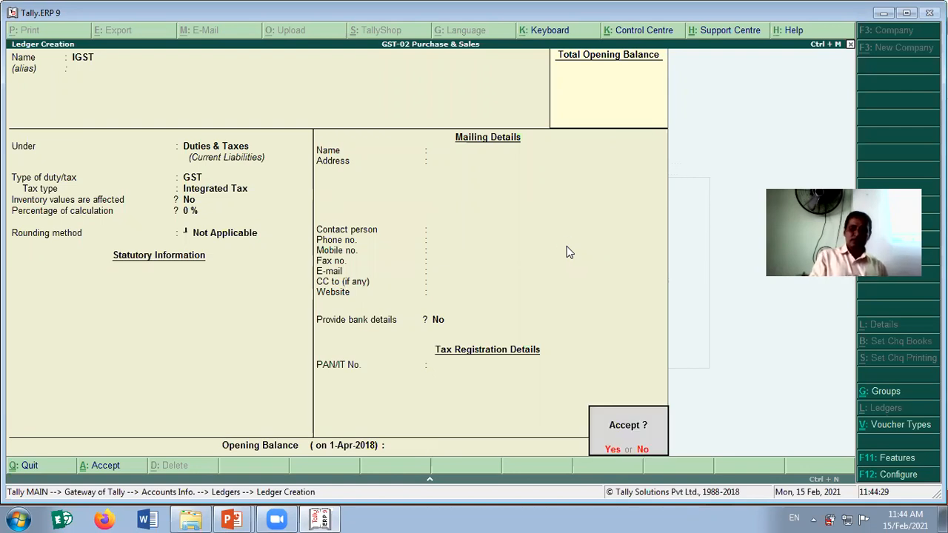
key("Return")
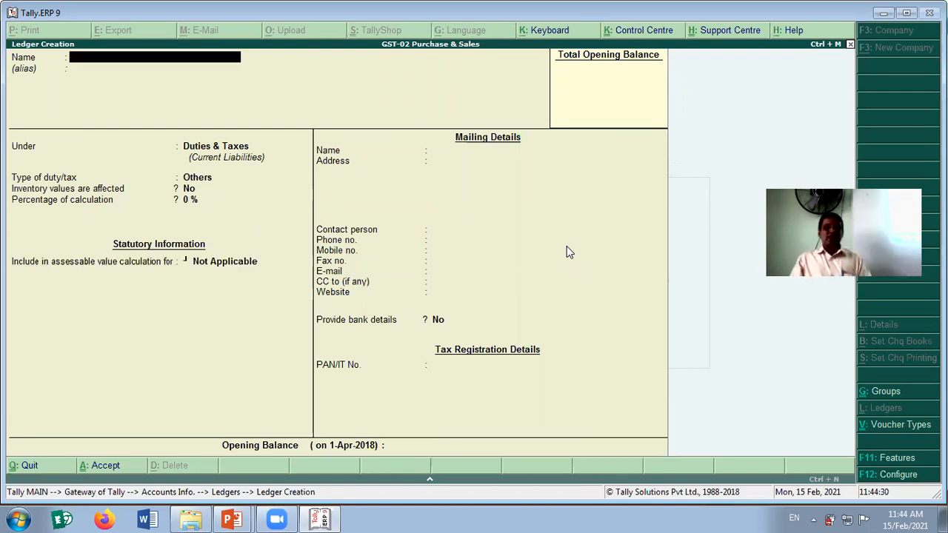
key("Escape")
key("y")
key("Escape")
key("Escape")
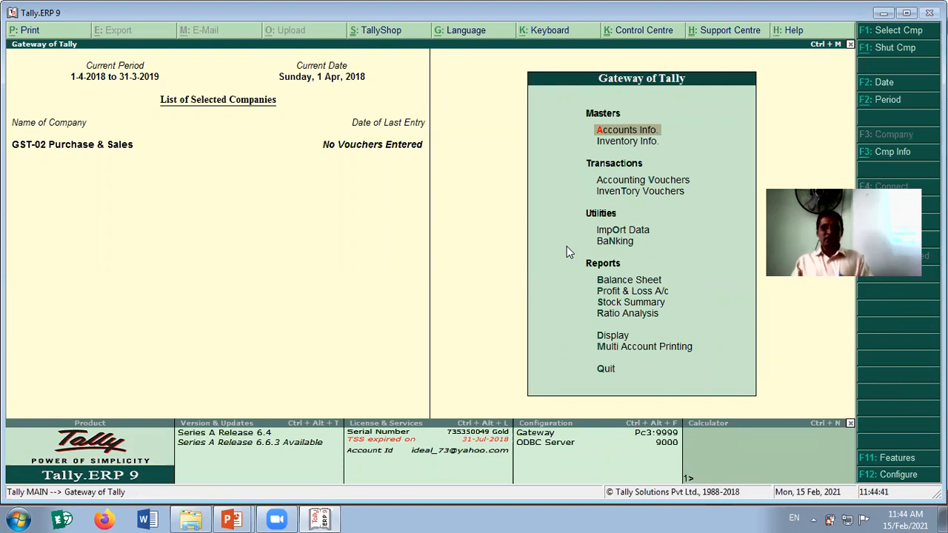
Open the Accounts Info menu
key("Down")
key("Up")
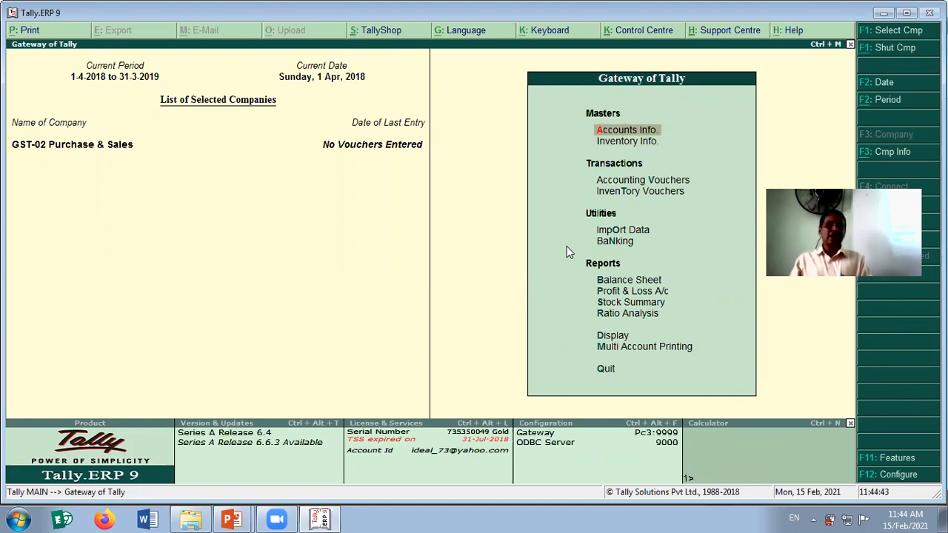
key("Return")
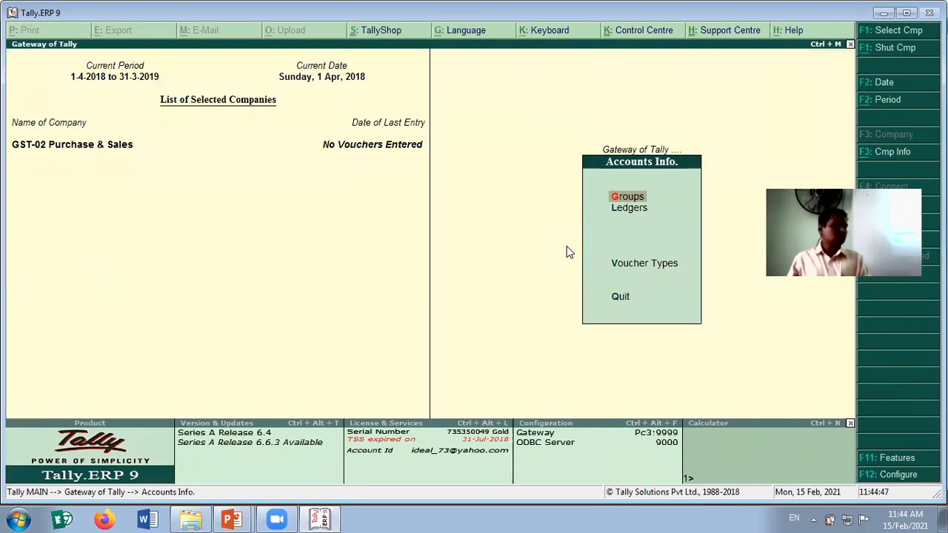
Display the List of Ledgers, browse CGST, Purchase A/c and SGST, then close it
key("Down")
key("Return")
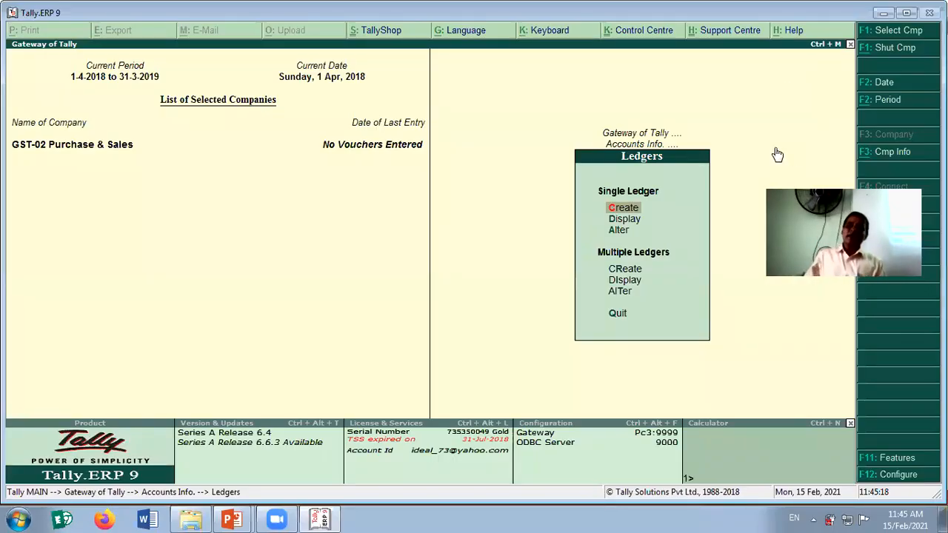
key("d")
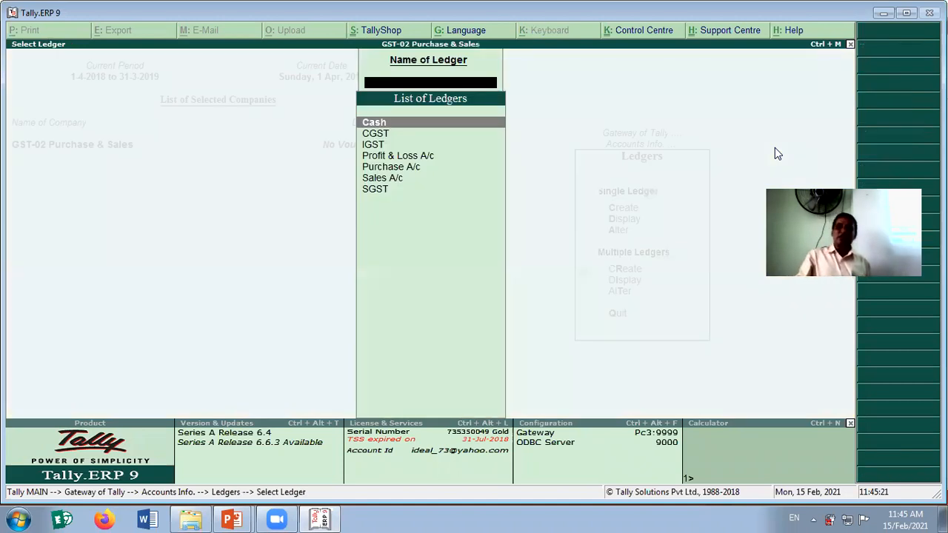
key("Down")
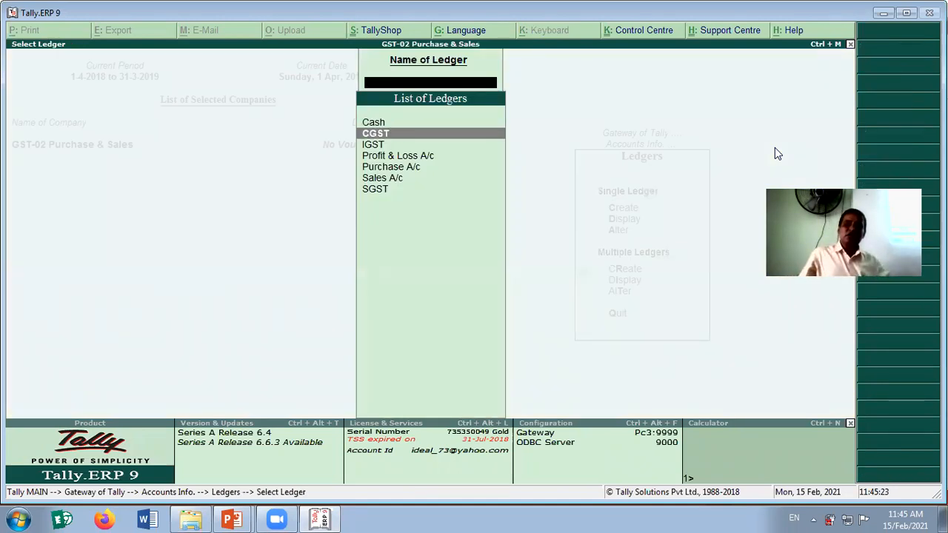
key("Down")
key("Down")
key("Down")
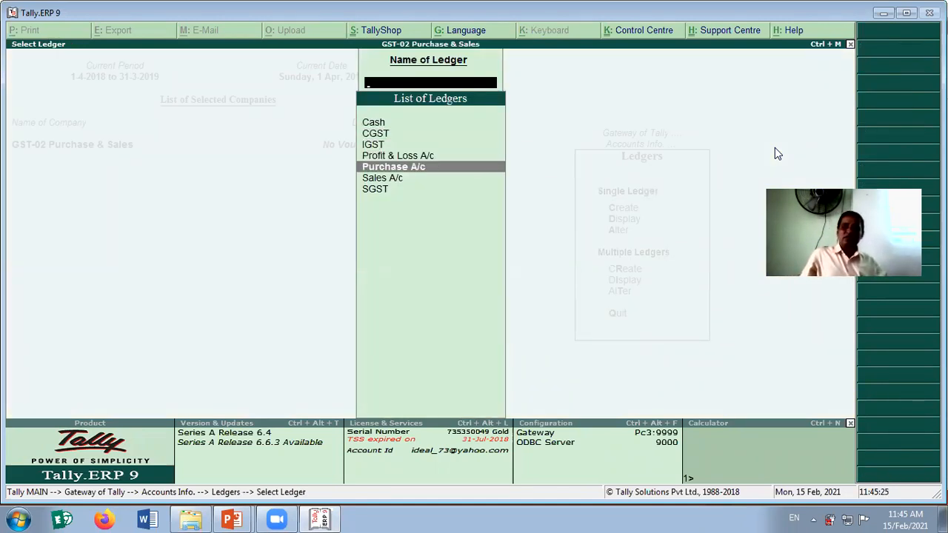
key("Down")
key("Down")
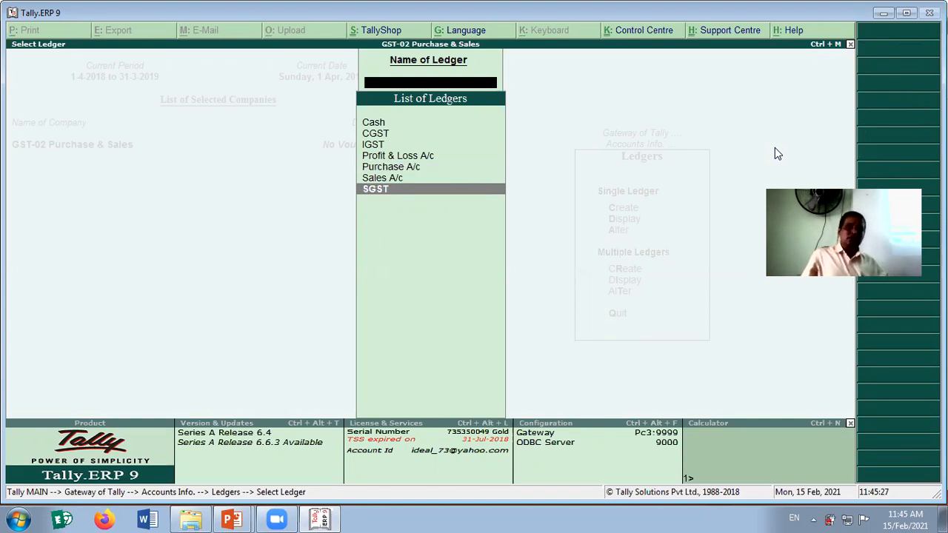
key("Up")
key("Up")
key("Up")
key("Down")
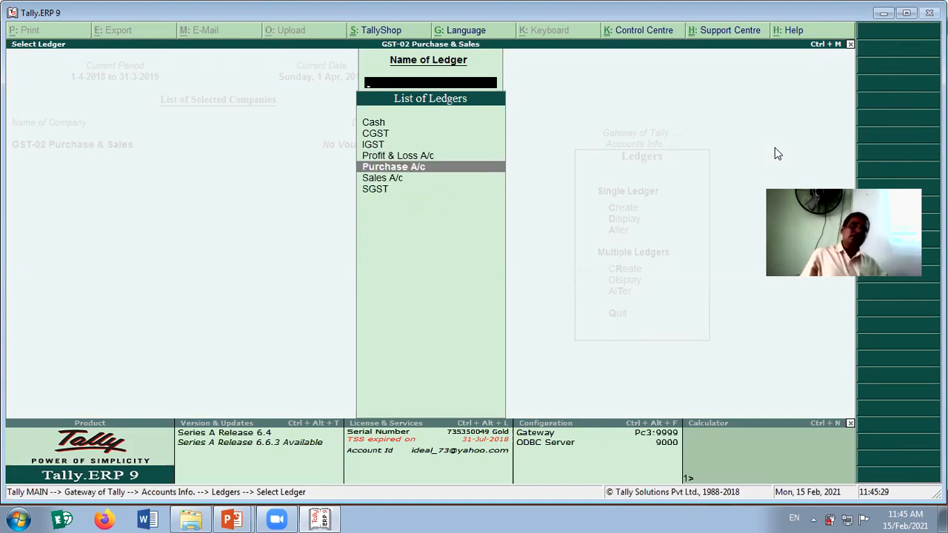
key("Down")
key("Up")
key("Up")
key("Up")
key("Up")
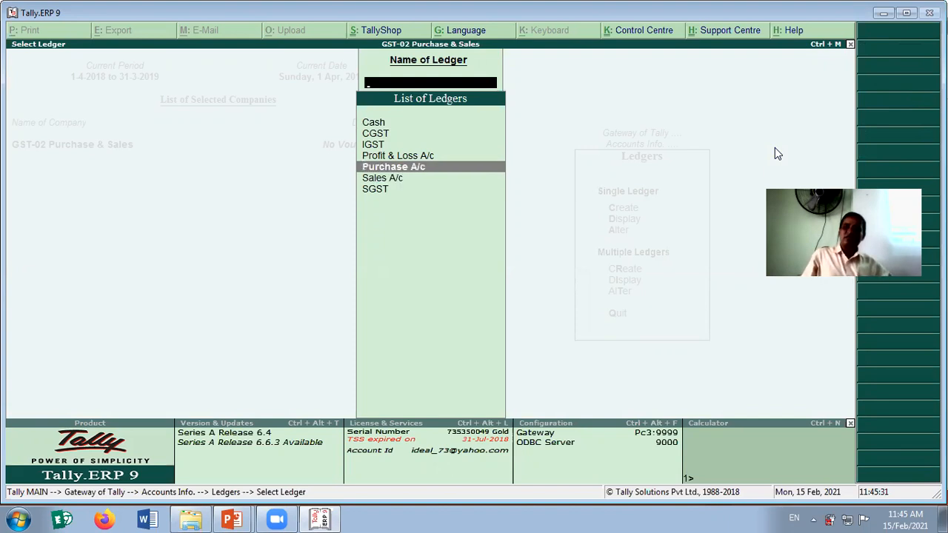
key("Down")
key("Down")
key("Down")
key("Down")
key("Down")
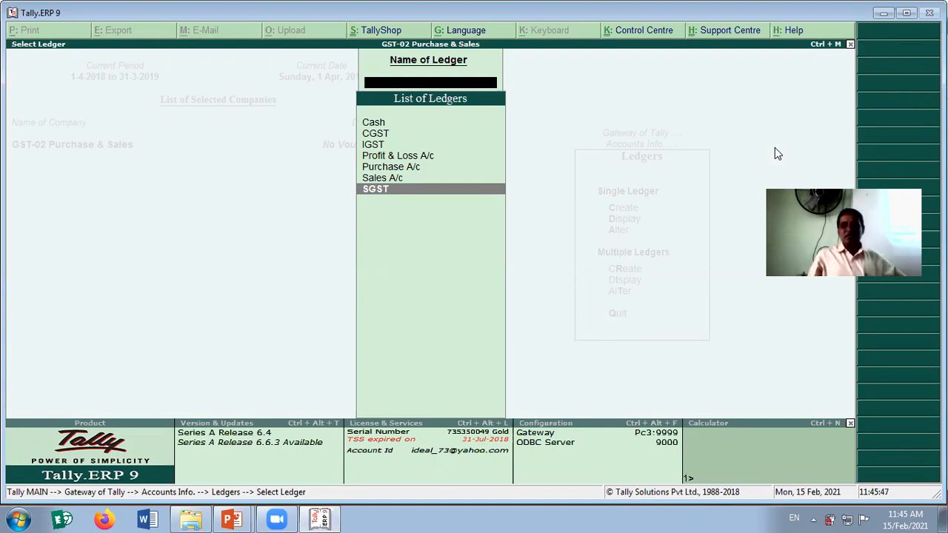
key("Escape")
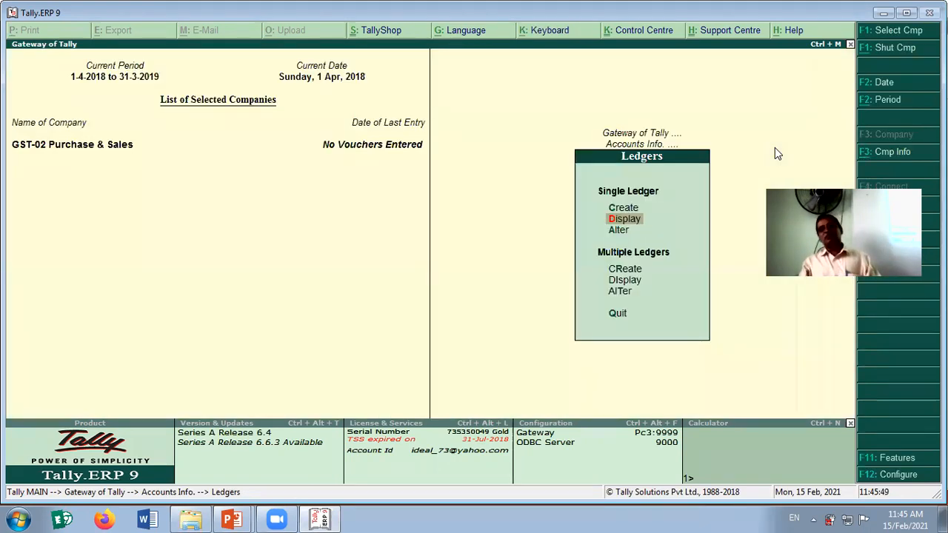
Go to Inventory Info > Stock Items and create a single stock item
key("Escape")
key("Escape")
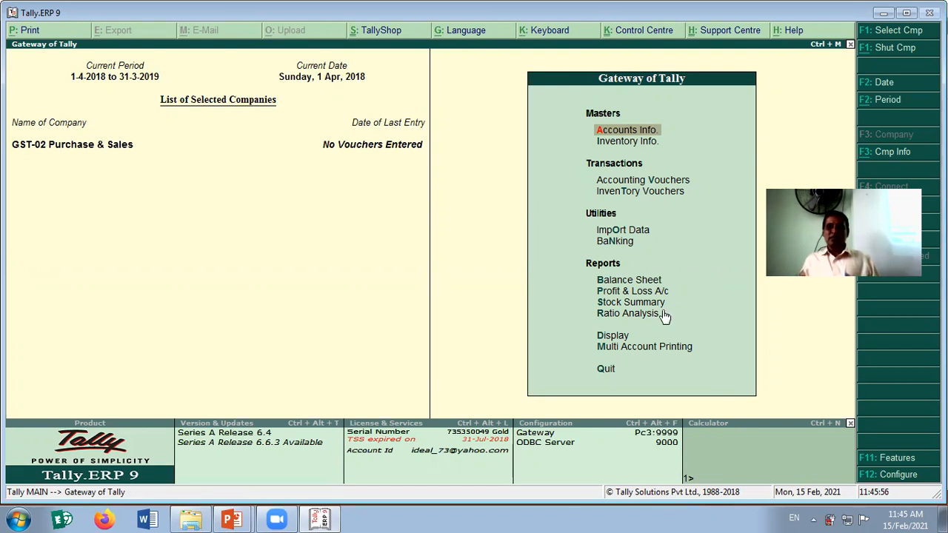
key("Down")
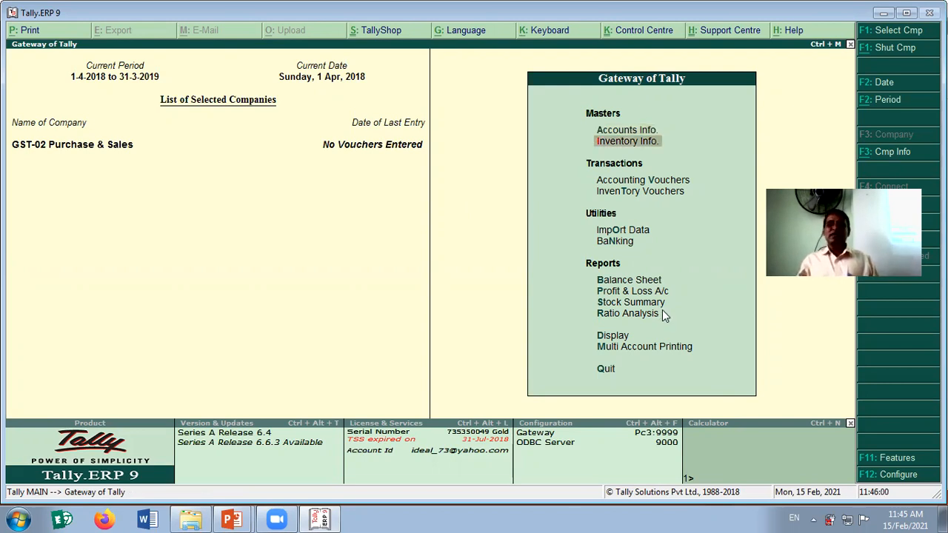
key("Return")
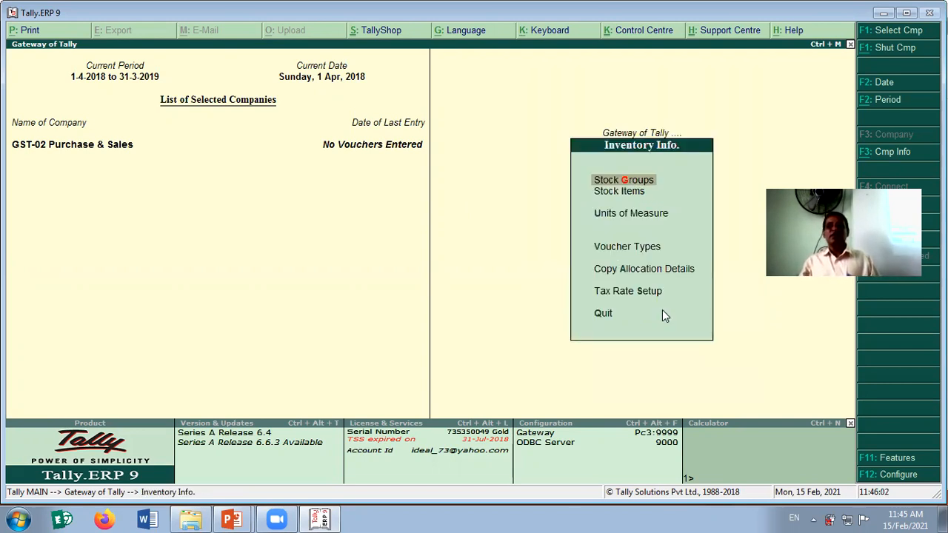
key("Down")
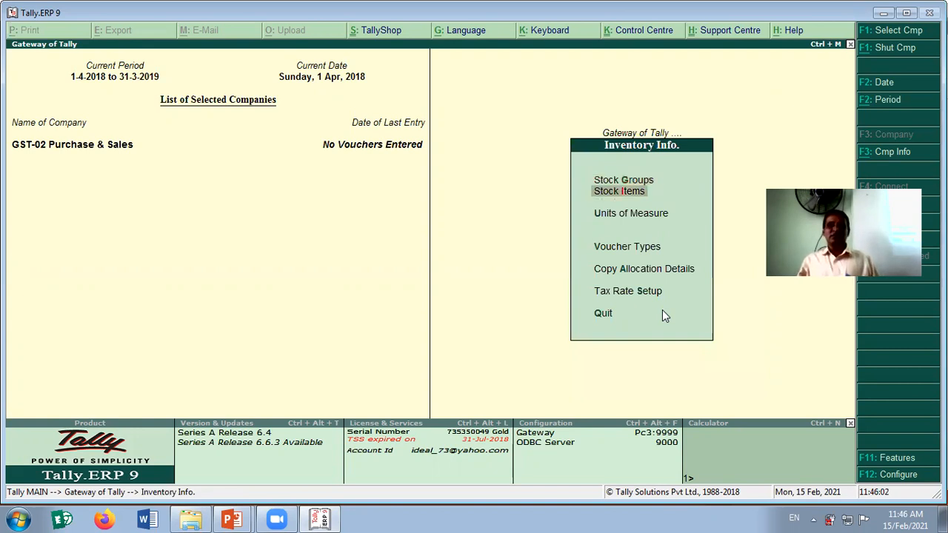
key("Return")
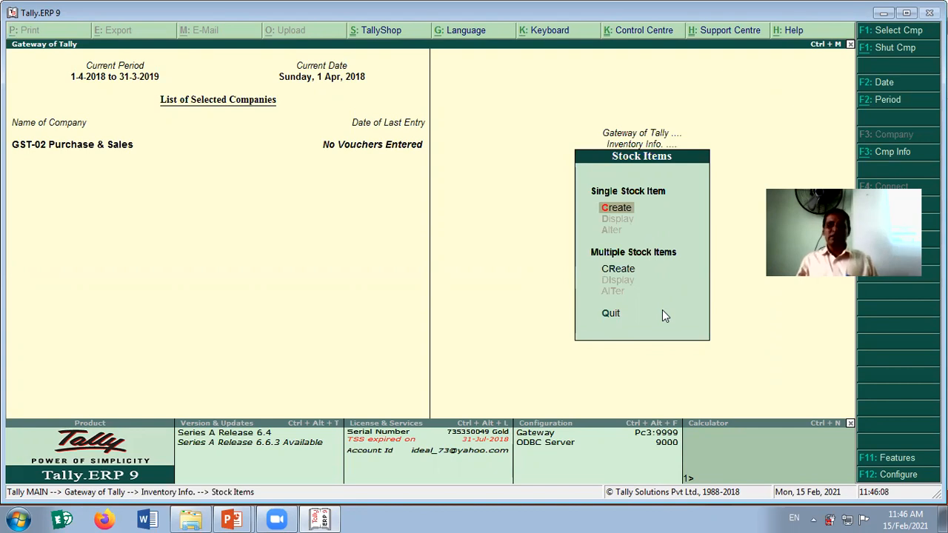
key("Return")
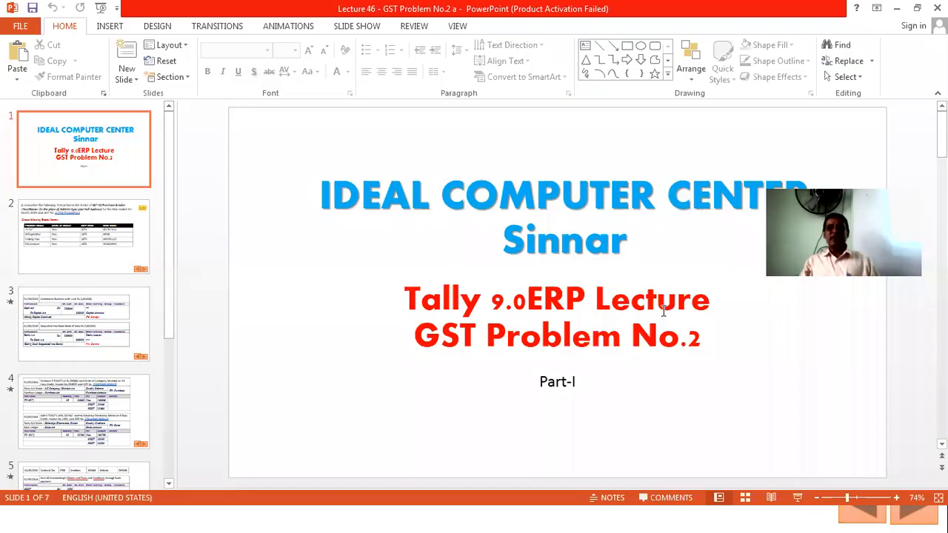
View the stock notes with items and HSN codes such as 85287211, then save and close Notepad
key("alt+Tab")
key("alt+Tab")
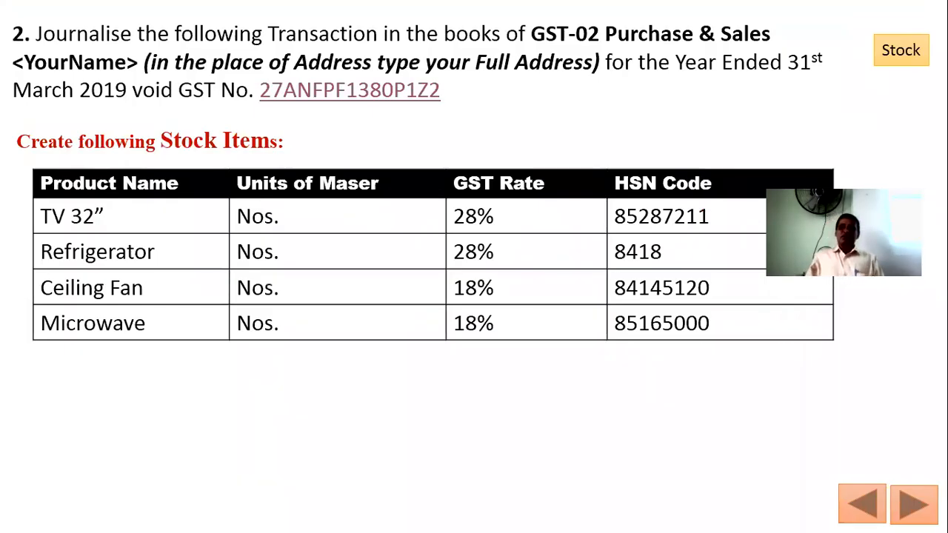
left_click(900, 54)
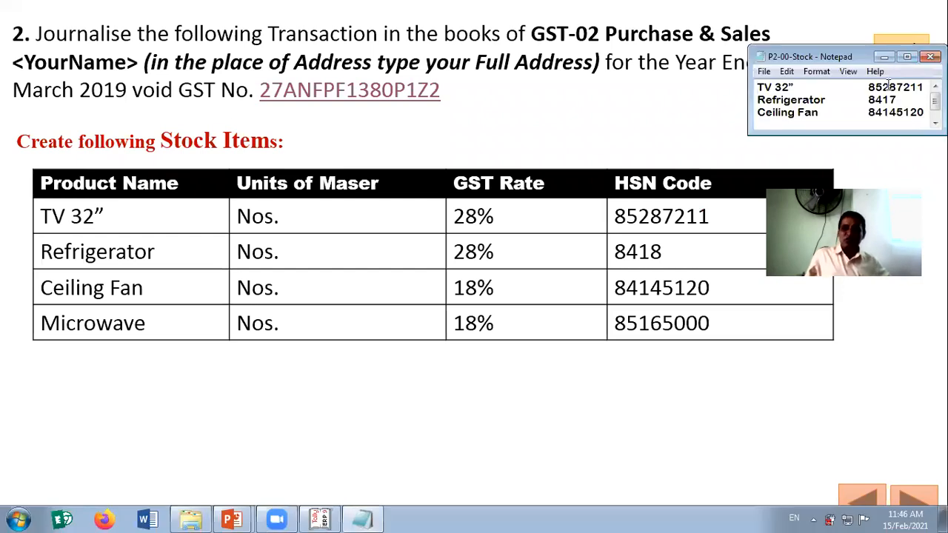
double_click(889, 86)
key("ctrl+x")
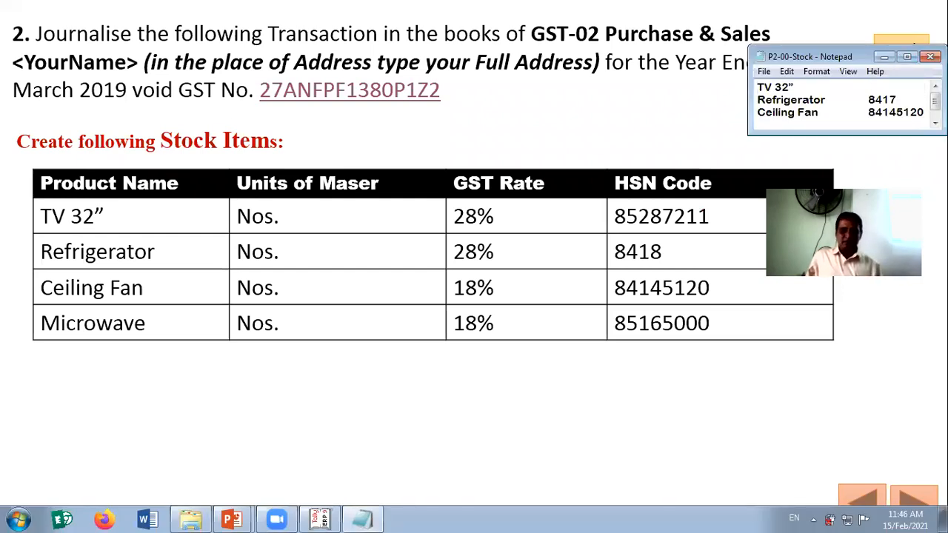
key("ctrl+z")
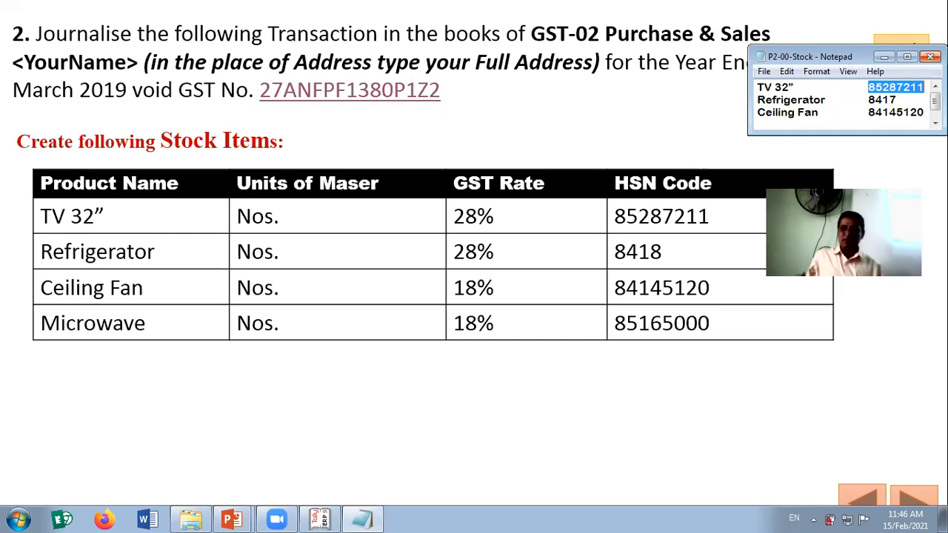
key("alt+F4")
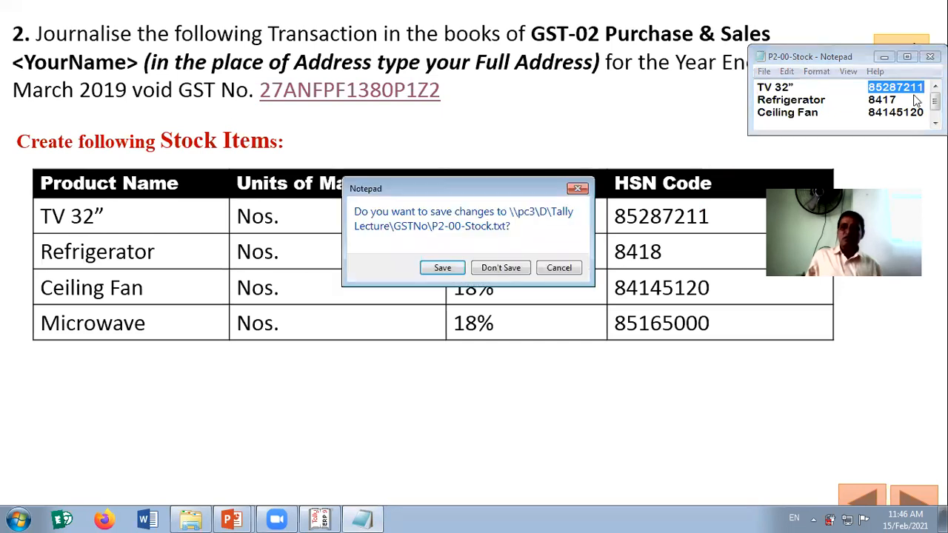
left_click(441, 267)
key("alt+Tab")
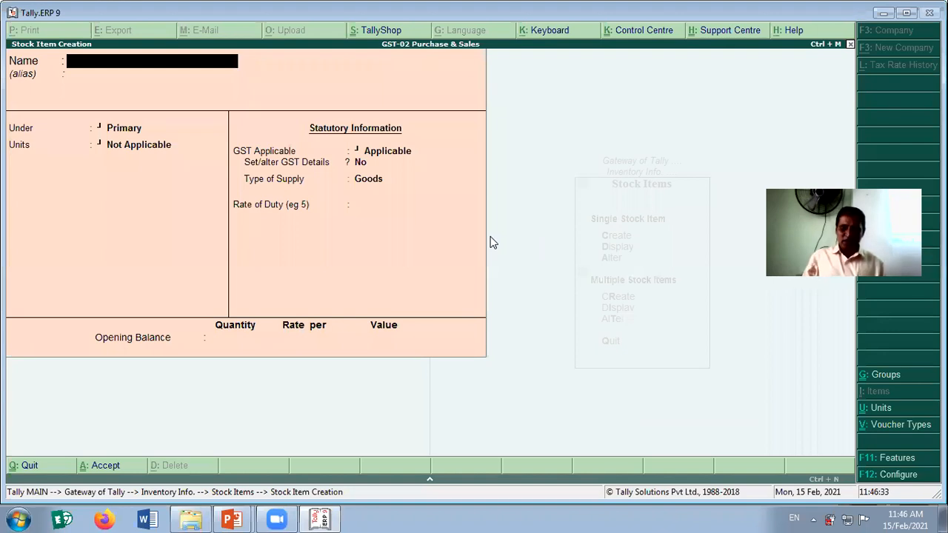
Name the new stock item Tv 32" under Primary
type("Tv 3")
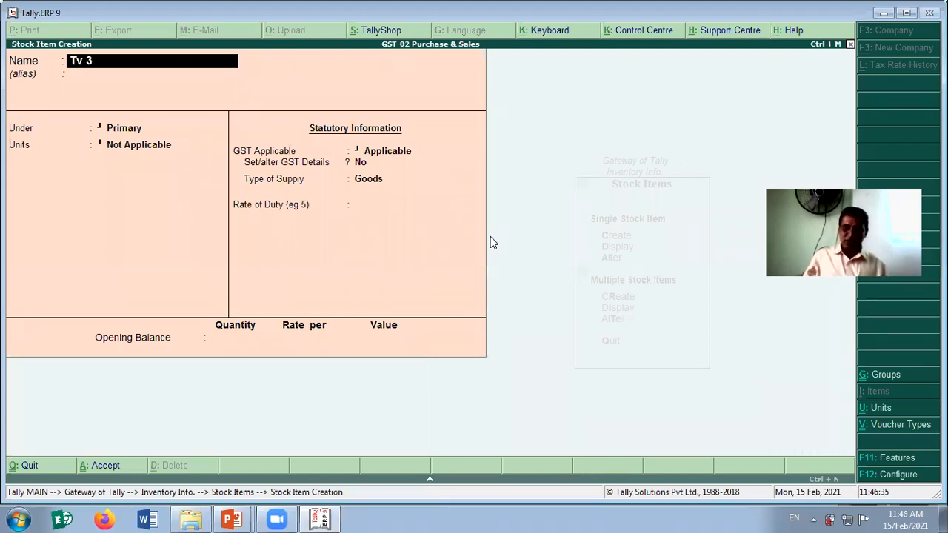
type("2\"")
key("Return")
key("Return")
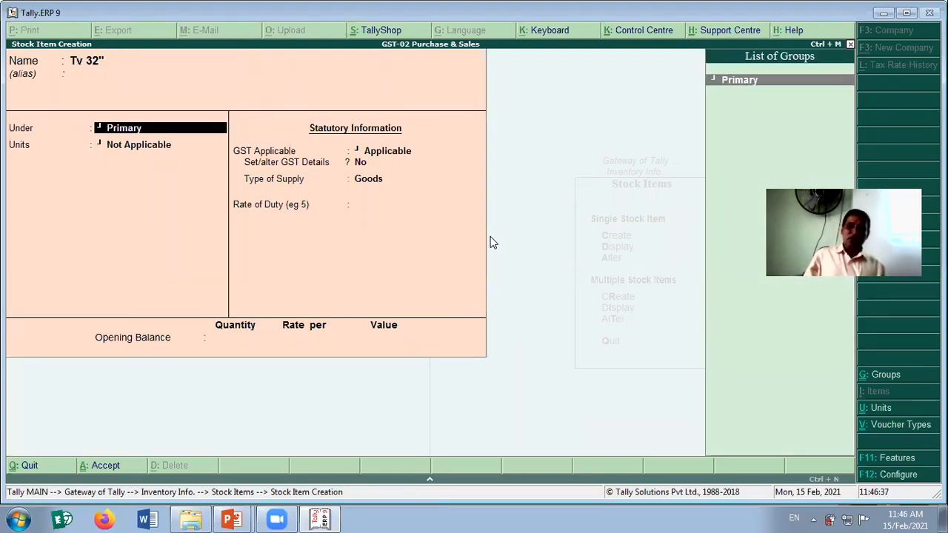
key("Return")
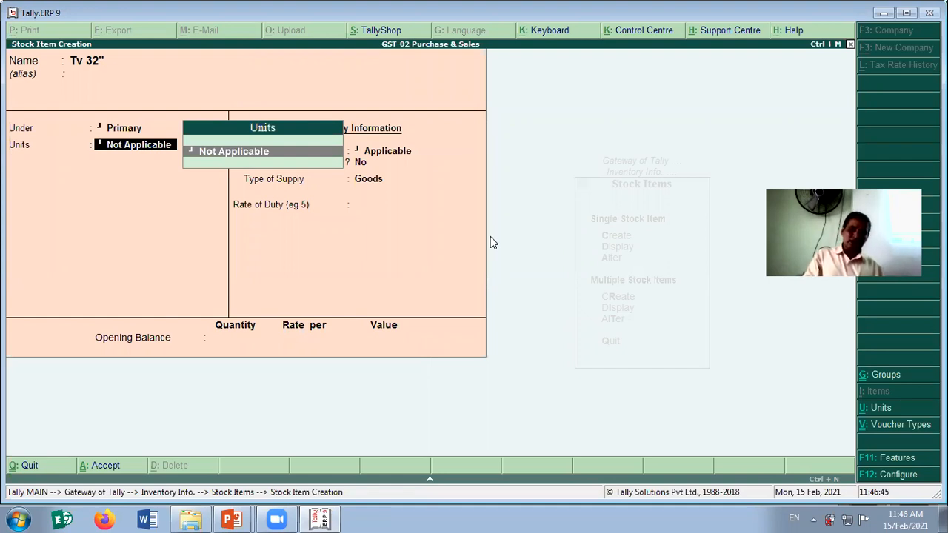
Create the simple unit Nos. with 0 decimal places for the item
key("alt+c")
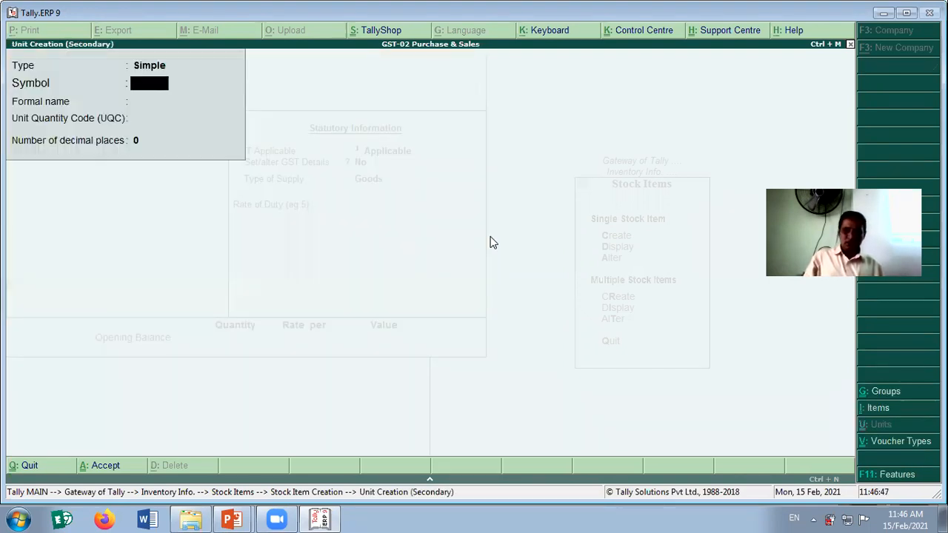
type("nOS")
key("BackSpace")
key("BackSpace")
key("BackSpace")
type("Nos")
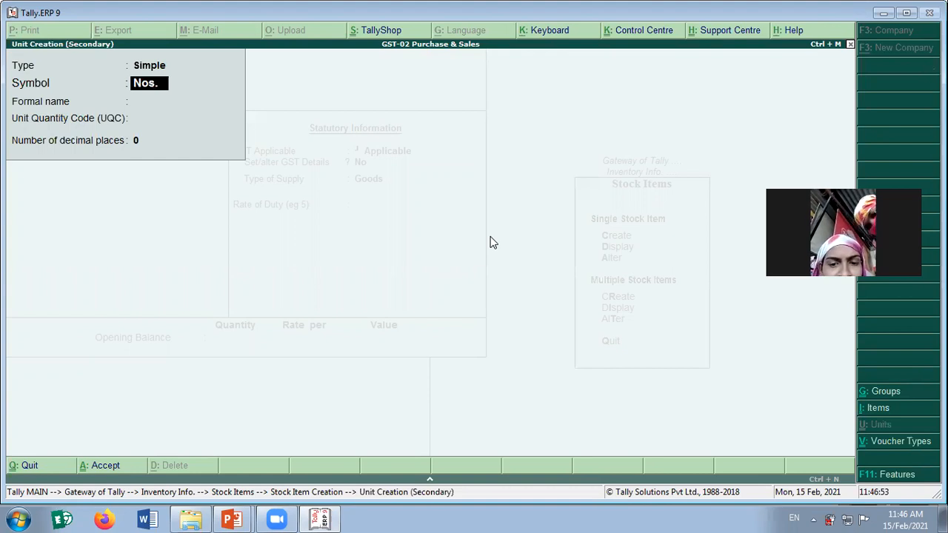
type(".")
key("Return")
key("Return")
key("Return")
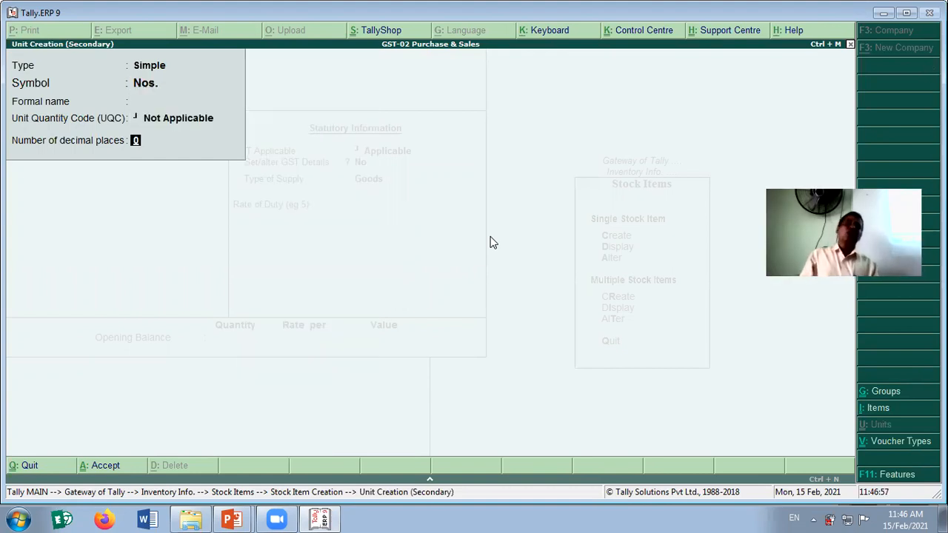
key("Return")
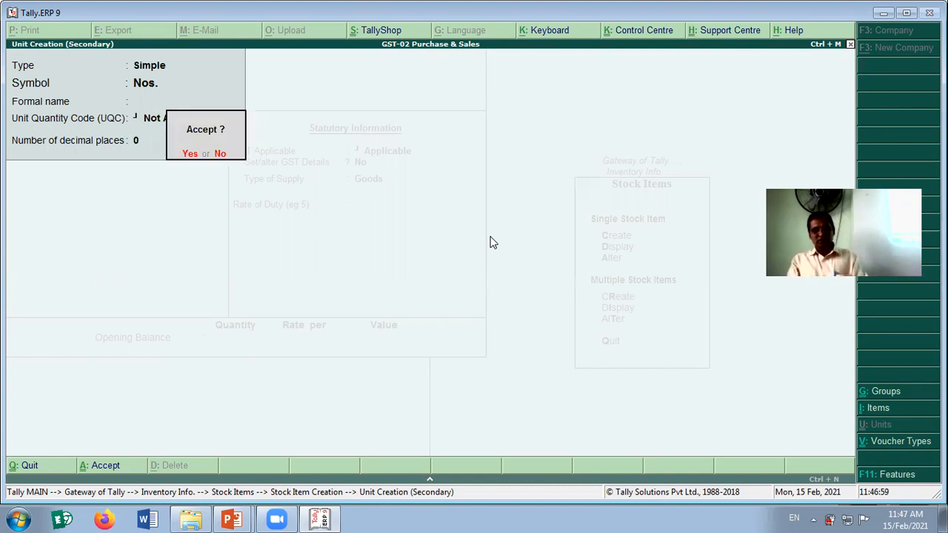
key("Return")
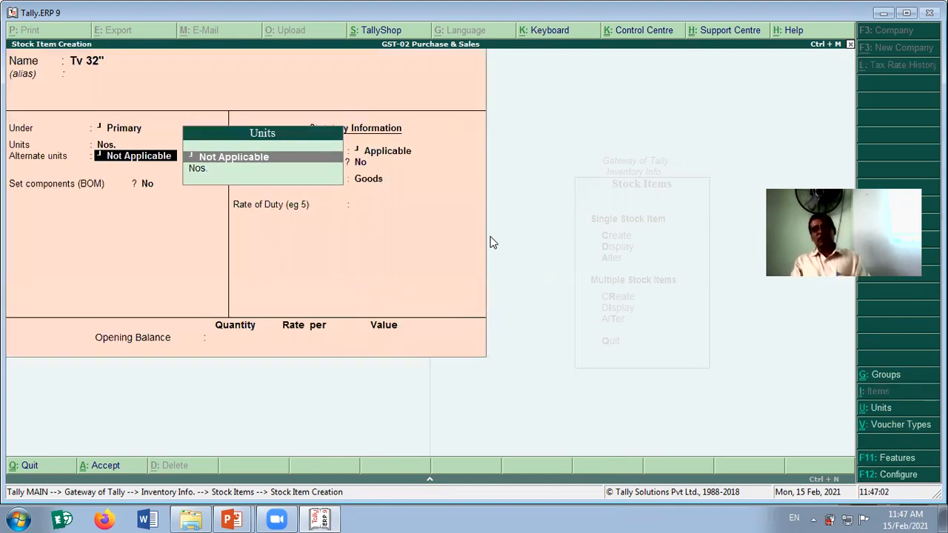
Turn off aliases and alternate units in the stock item configuration
key("F12")
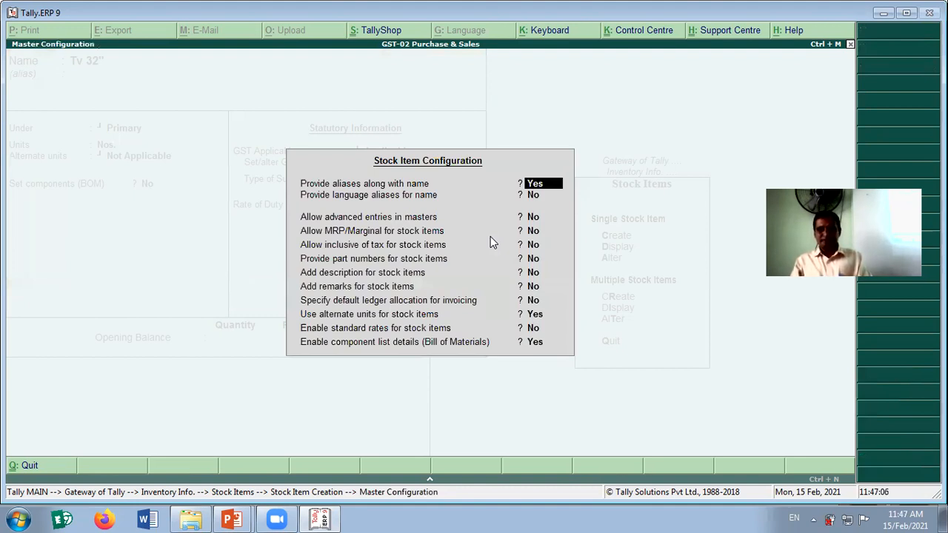
type("n")
key("Return")
key("Return")
key("Return")
key("Return")
key("Return")
key("Return")
key("Return")
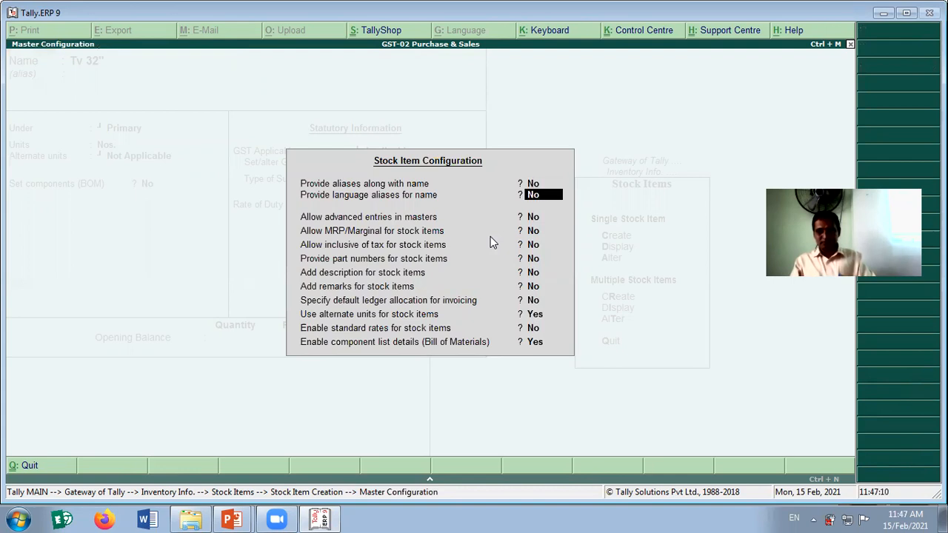
key("Return")
key("Return")
type("n")
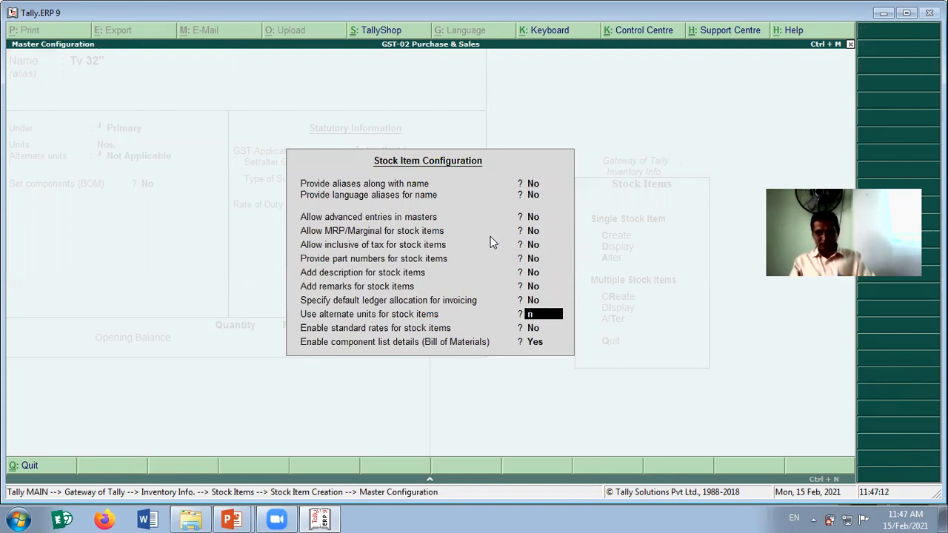
key("Return")
key("Return")
key("Return")
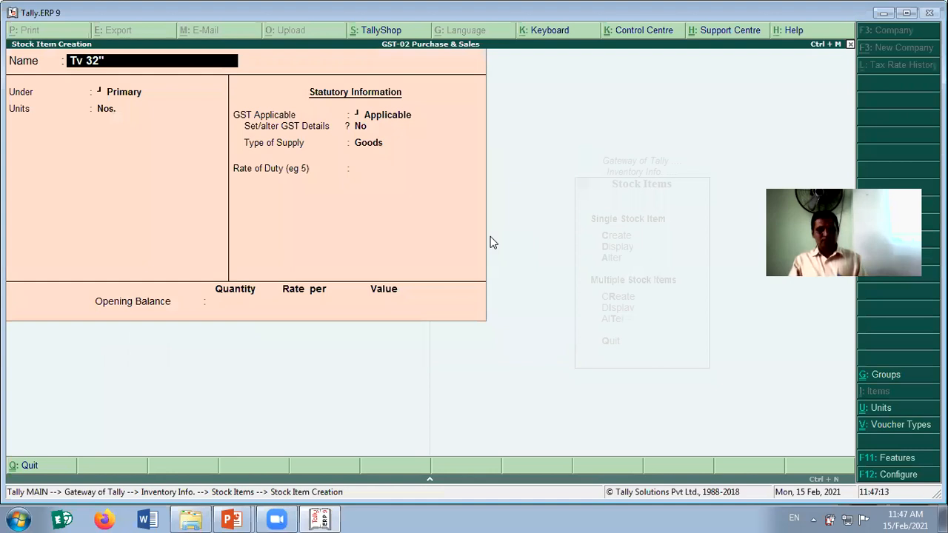
key("Return")
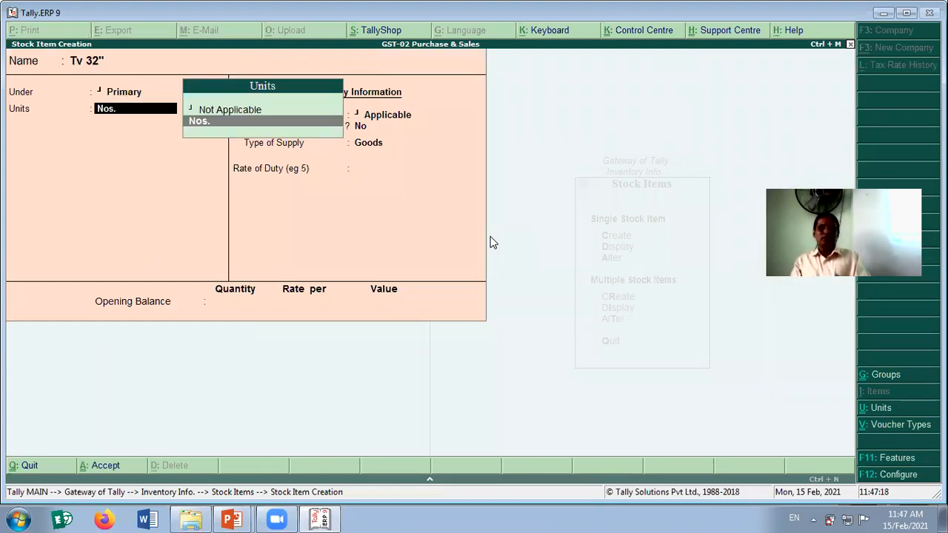
Keep Nos. as the unit and set Set/alter GST Details to Yes for Tv 32"
key("Return")
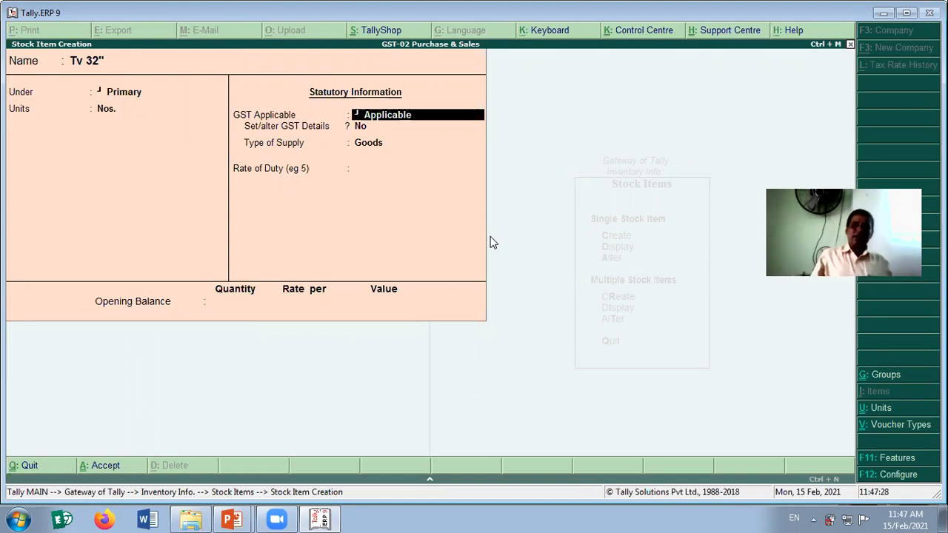
key("Return")
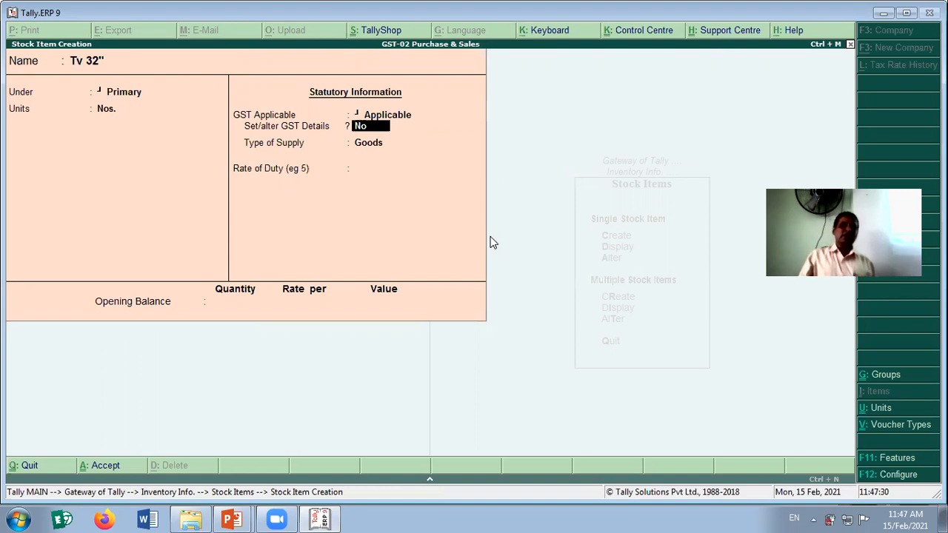
type("y")
key("Return")
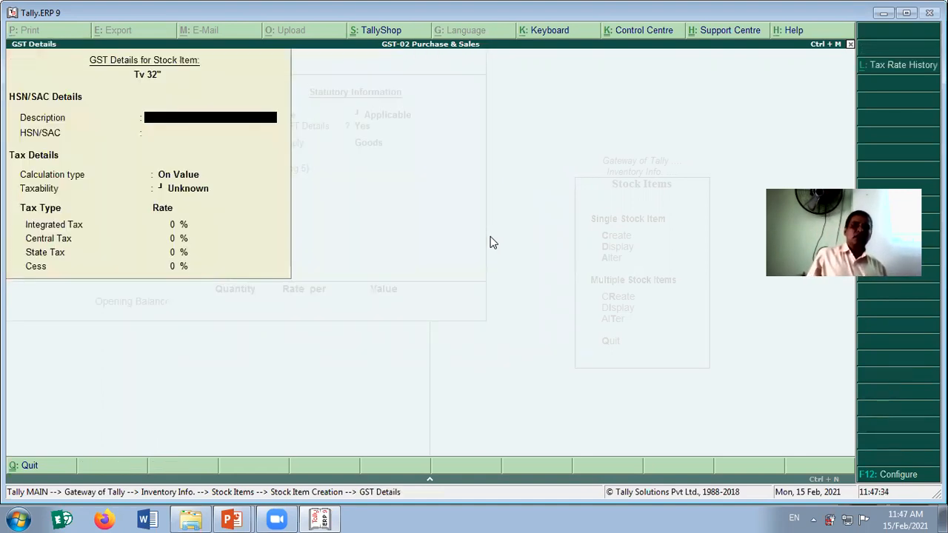
Enter description TV 32, HSN 85287211, Taxable on value with 28% integrated tax
type("TV")
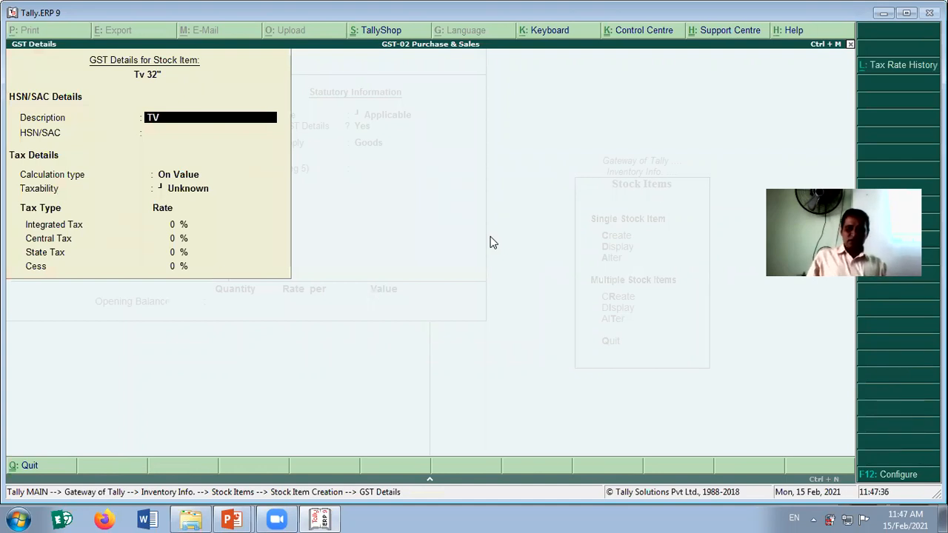
type(" 32")
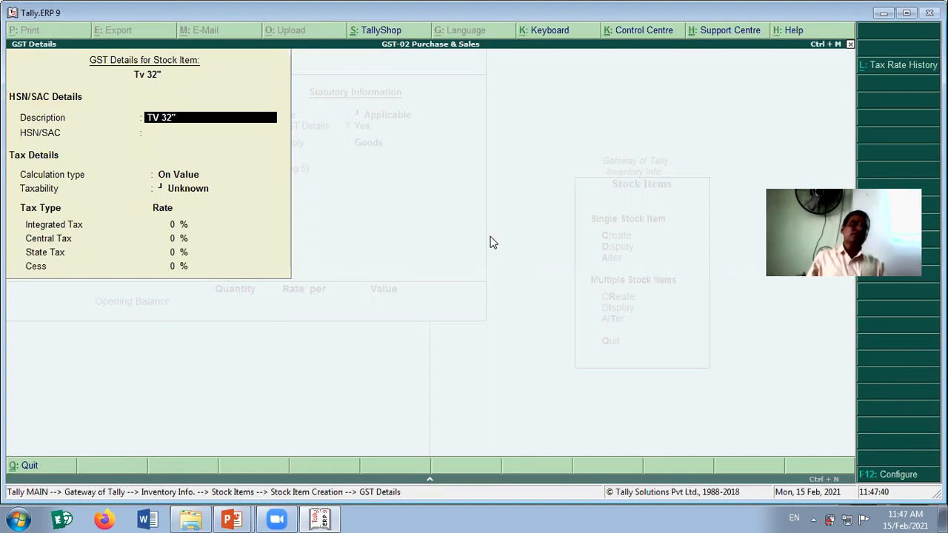
key("Return")
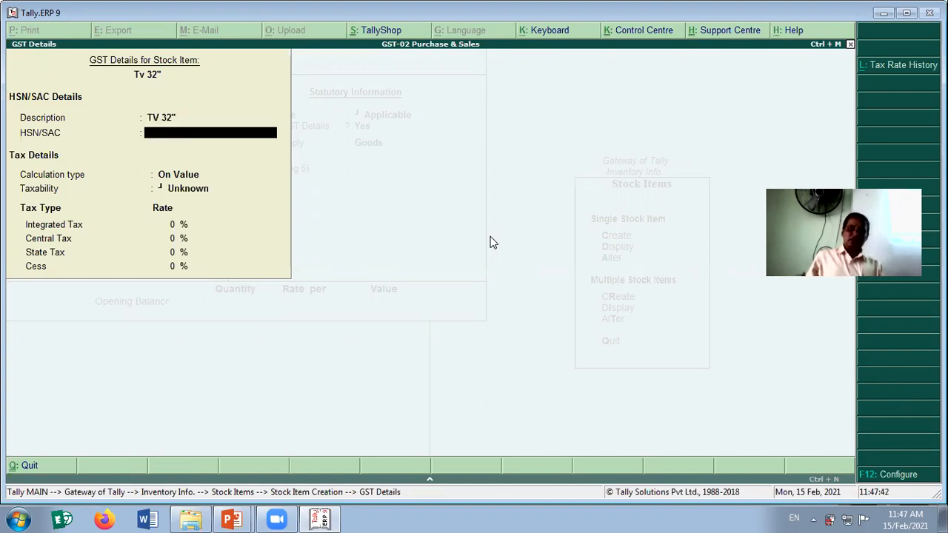
type("85287211")
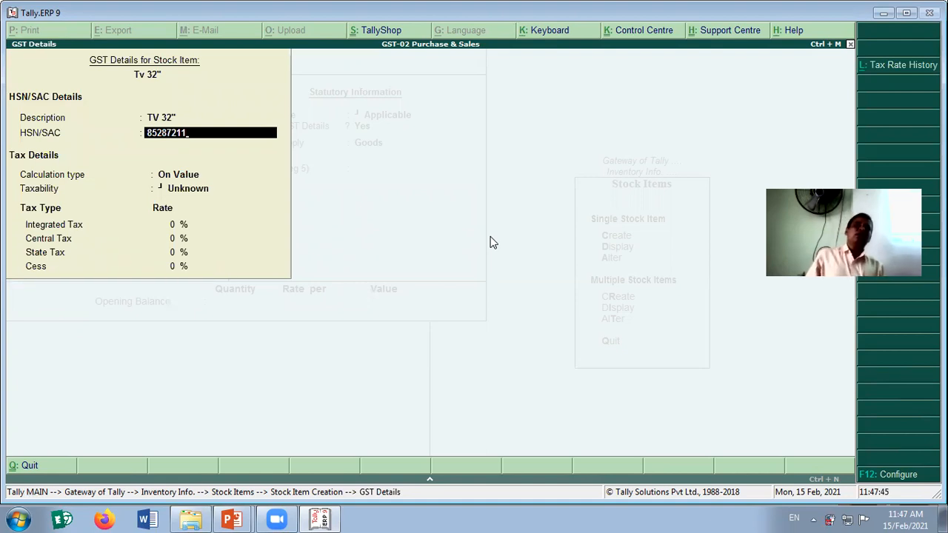
key("Return")
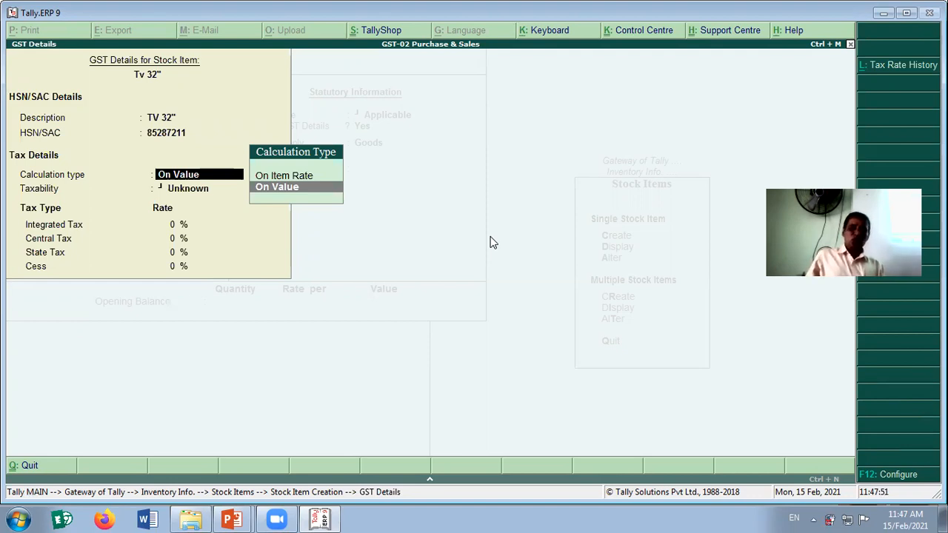
key("Return")
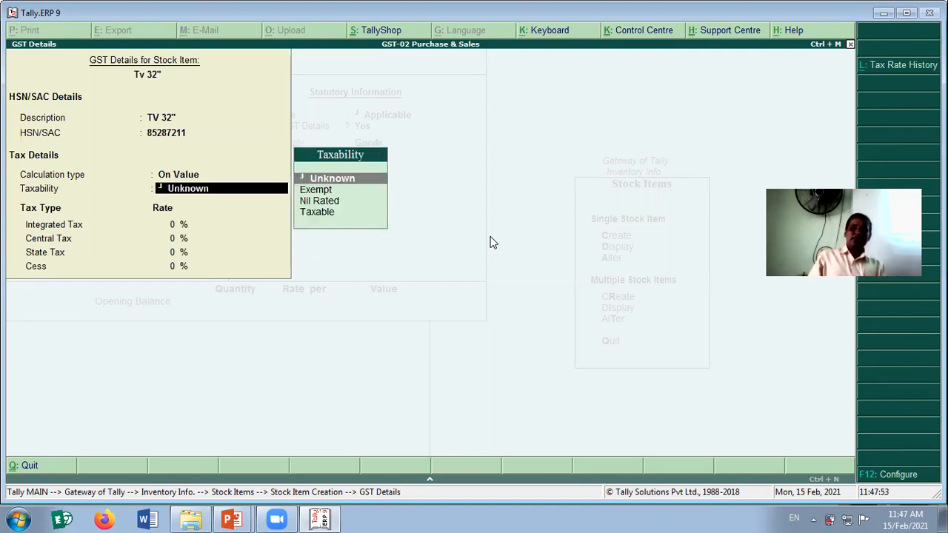
key("Down")
key("Down")
key("Down")
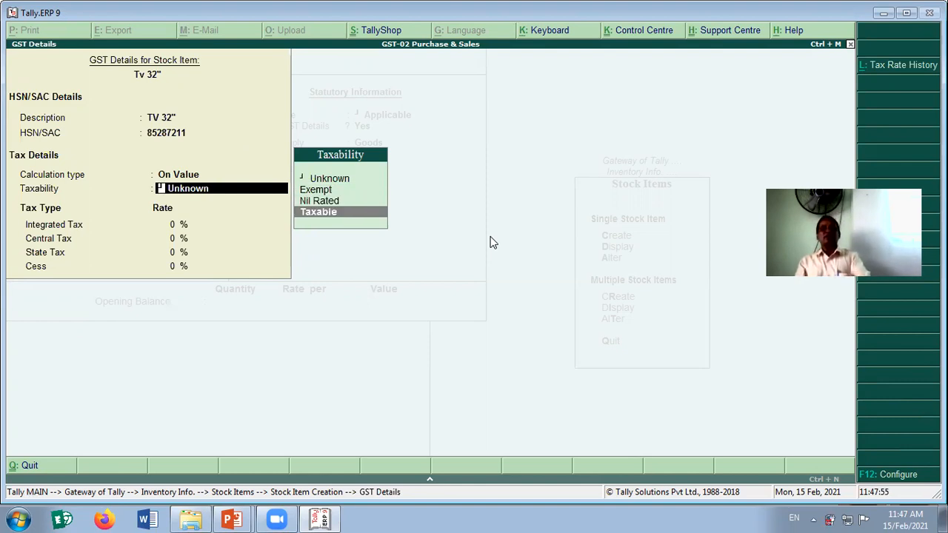
key("Return")
type("28")
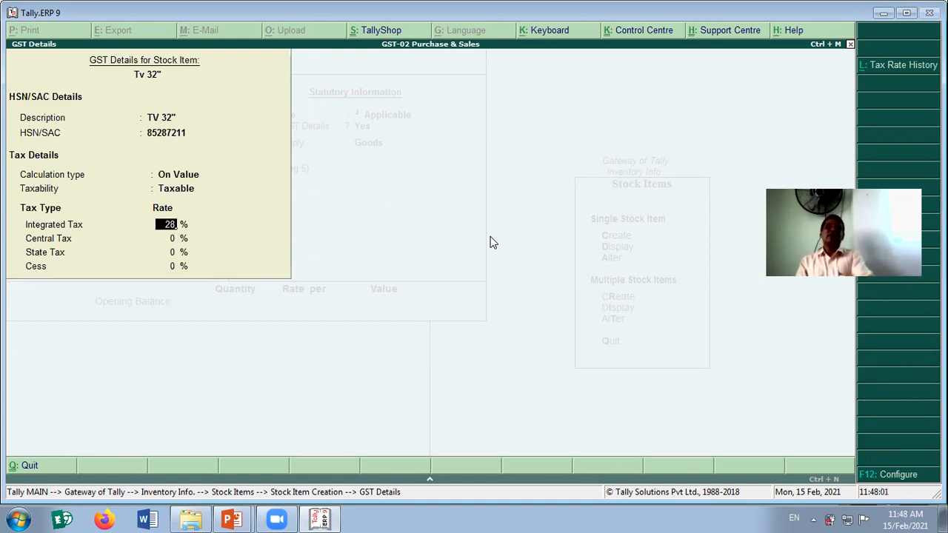
key("Return")
key("Return")
key("Return")
key("Return")
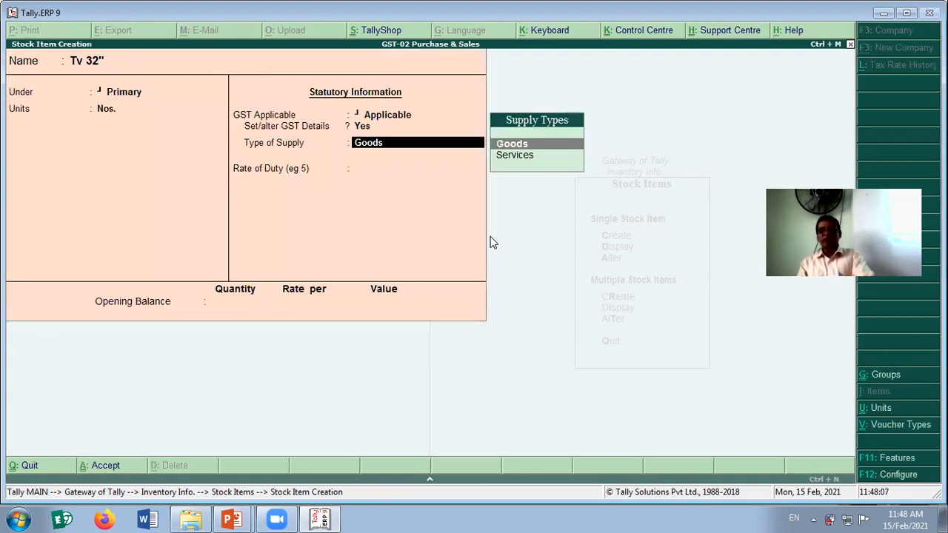
Accept Goods with rate of duty 0 and save the Tv 32" stock item
key("Return")
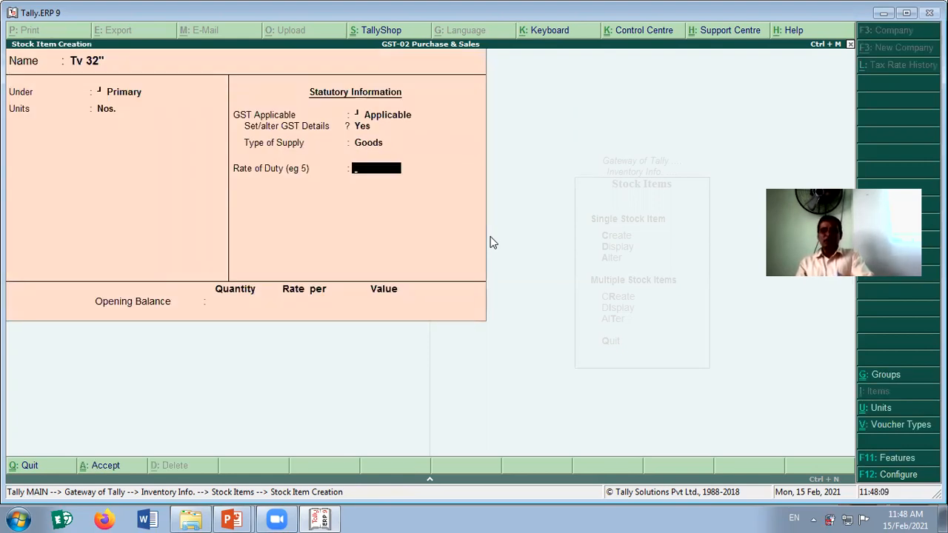
key("Return")
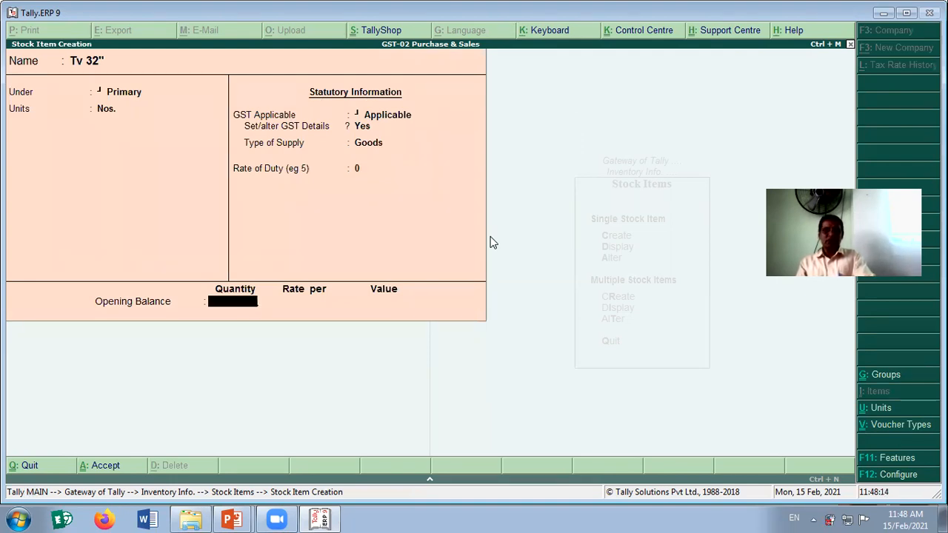
key("Return")
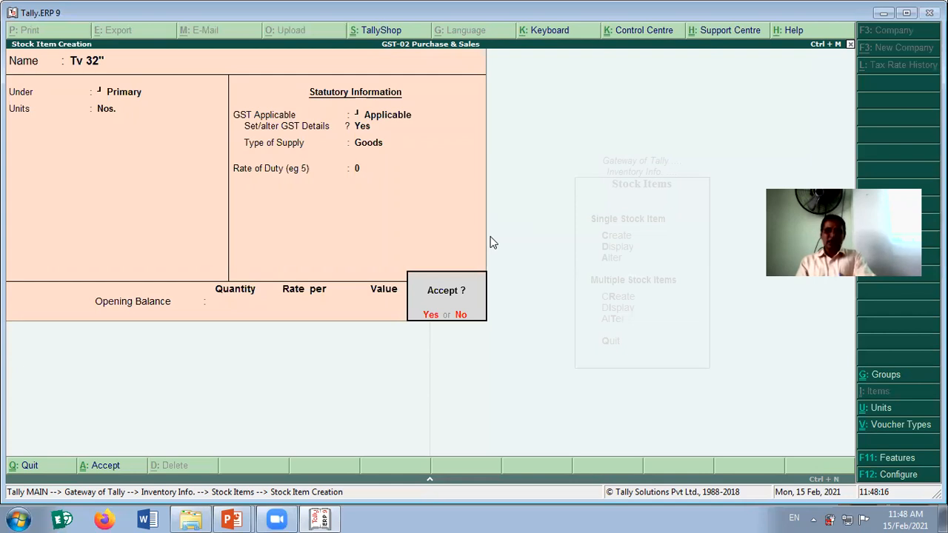
key("Return")
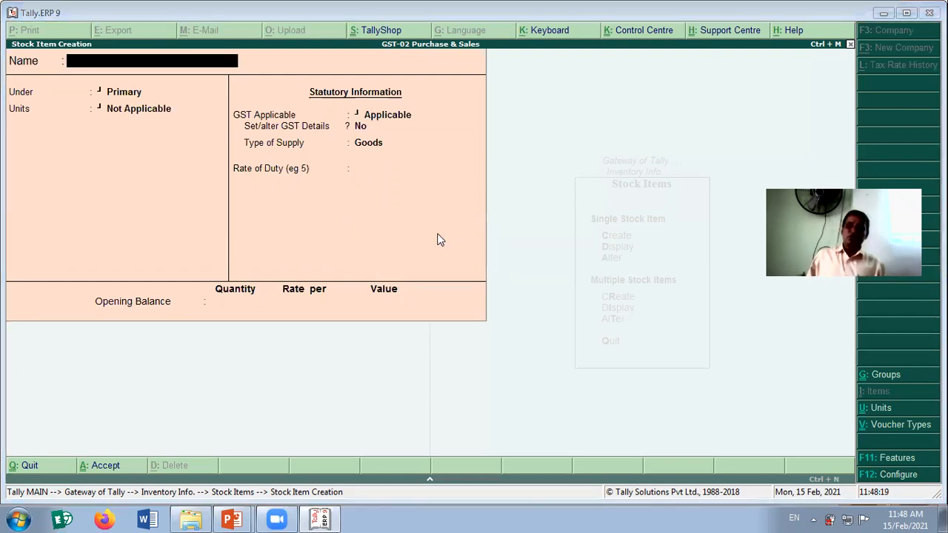
key("alt+Tab")
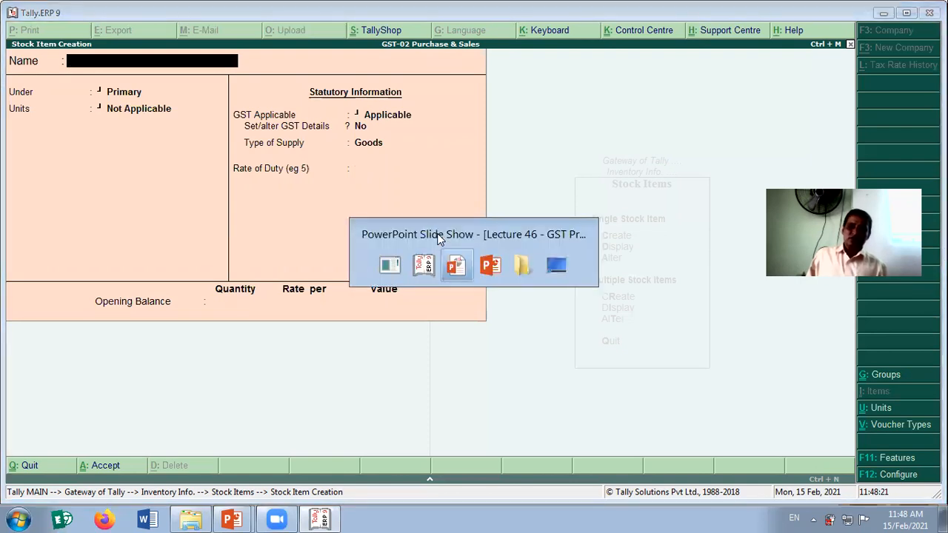
Open the stock notes from the PowerPoint slide and find the Refrigerator entry
key("alt+Tab")
key("alt+Tab")
key("alt+Tab")
key("alt+Tab")
key("alt+Tab")
key("alt+Tab")
key("alt+Tab")
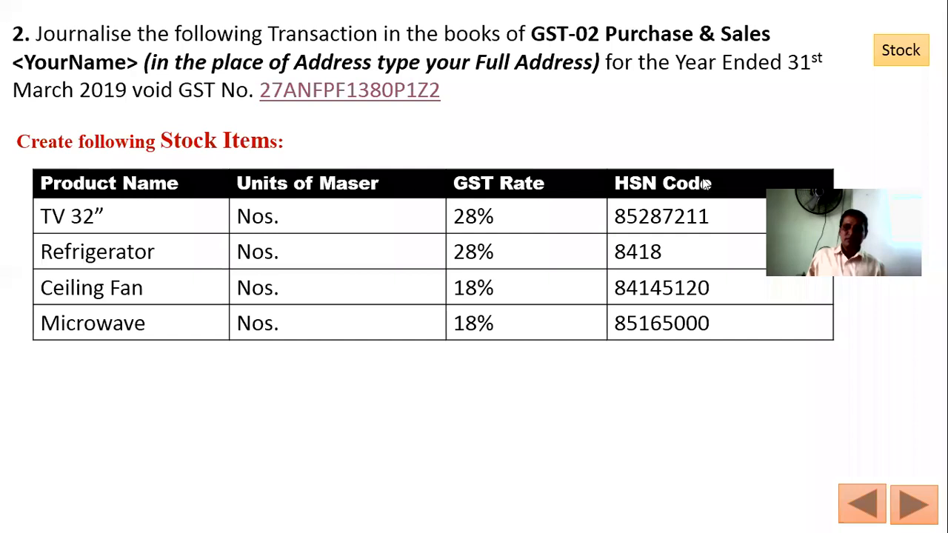
left_click(892, 57)
double_click(776, 102)
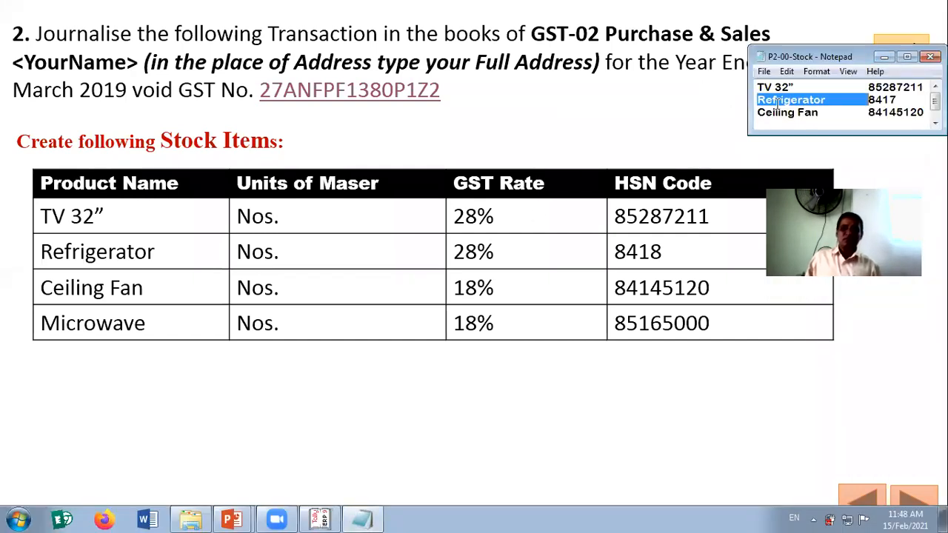
key("ctrl+x")
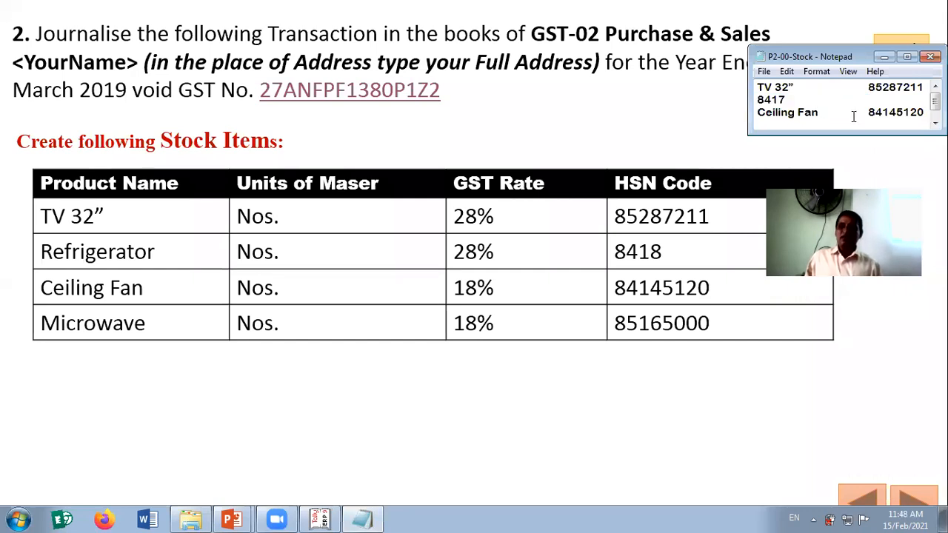
key("ctrl+z")
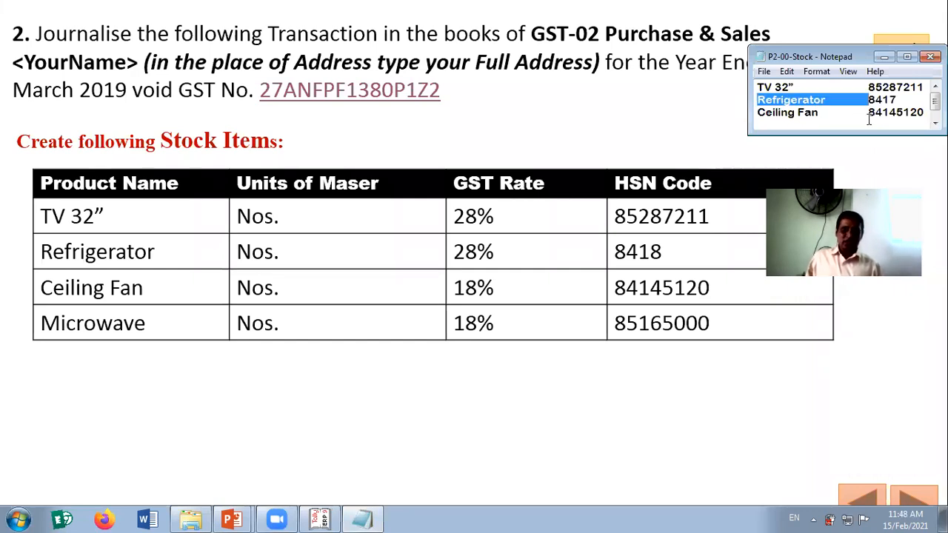
Change Refrigerator's HSN code from 8417 to 8418 and close the notes without saving
left_click(903, 100)
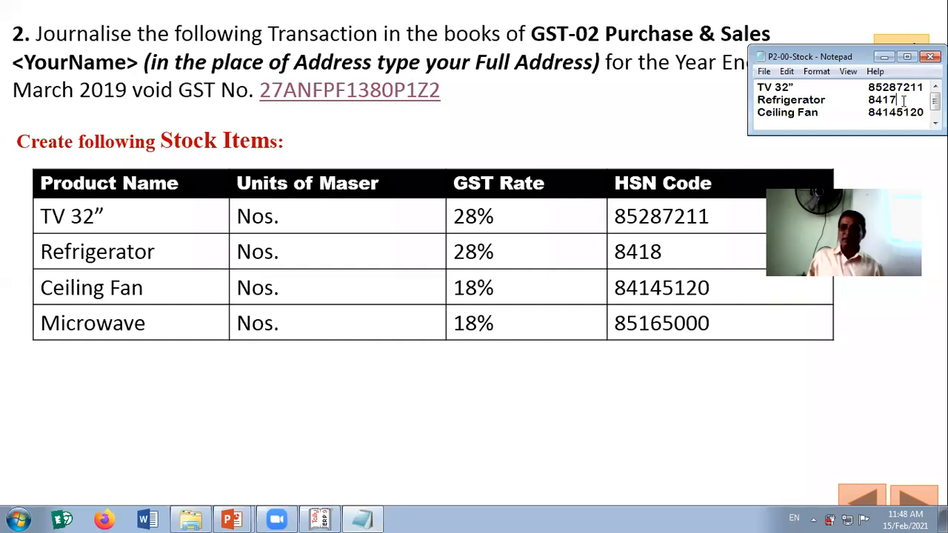
key("BackSpace")
type("8")
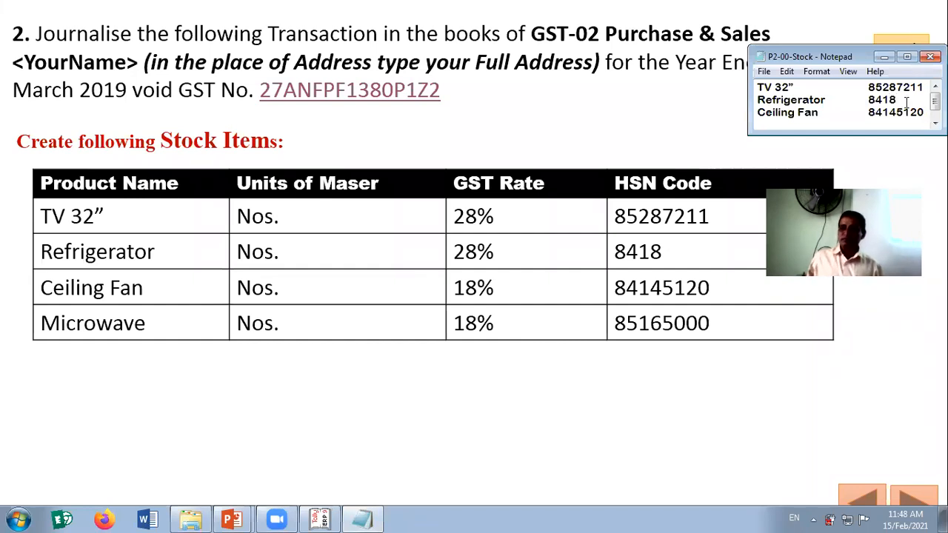
left_click(931, 56)
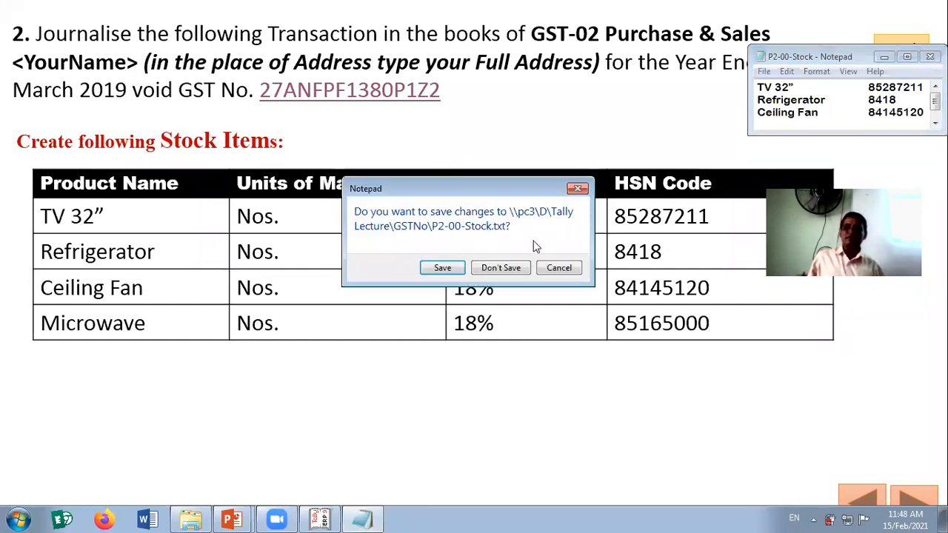
left_click(517, 271)
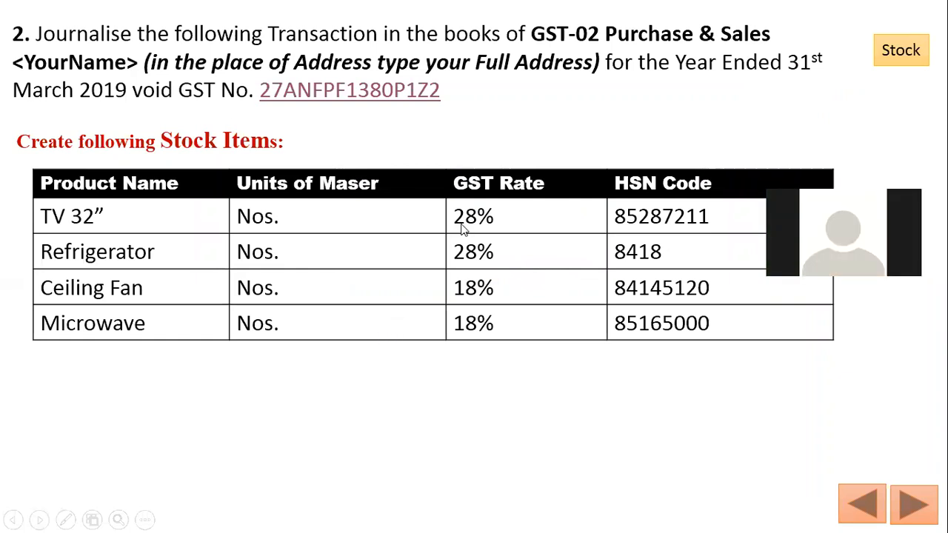
key("alt+Tab")
Create stock item Refrigerator under Primary with Nos. units and enable GST details
type("Refrigerator")
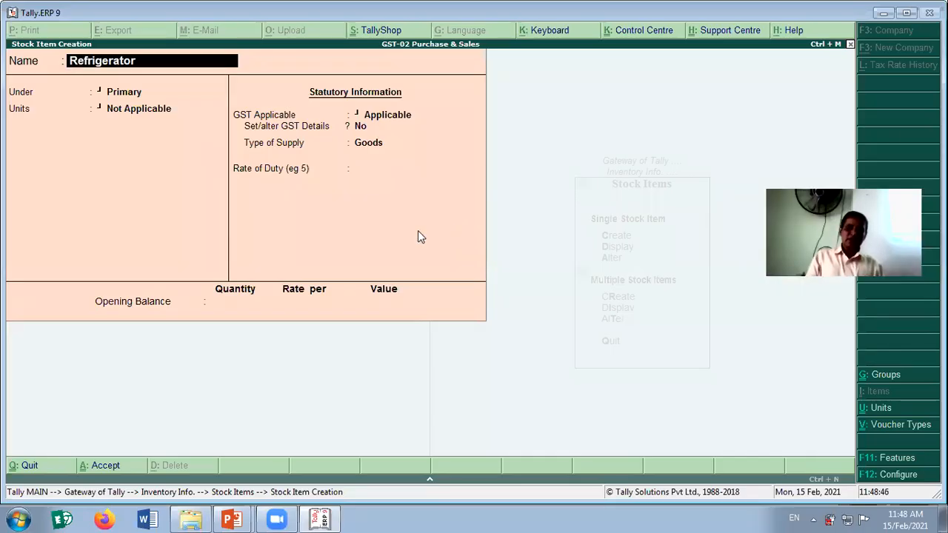
key("Return")
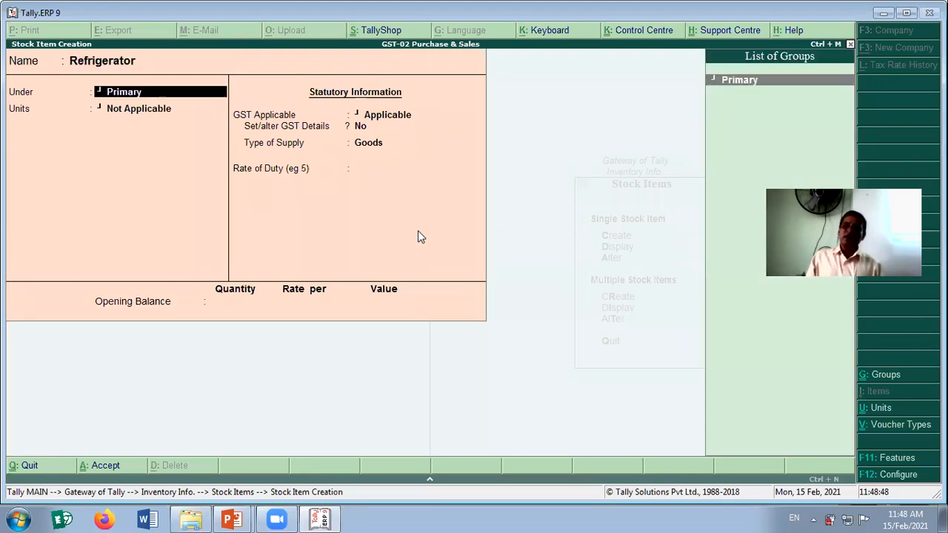
key("Return")
key("Down")
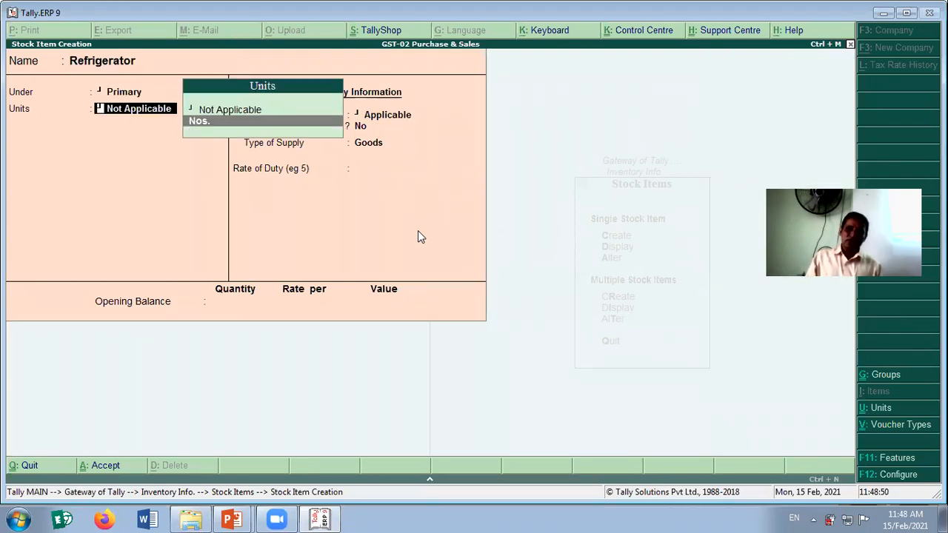
key("Return")
key("Return")
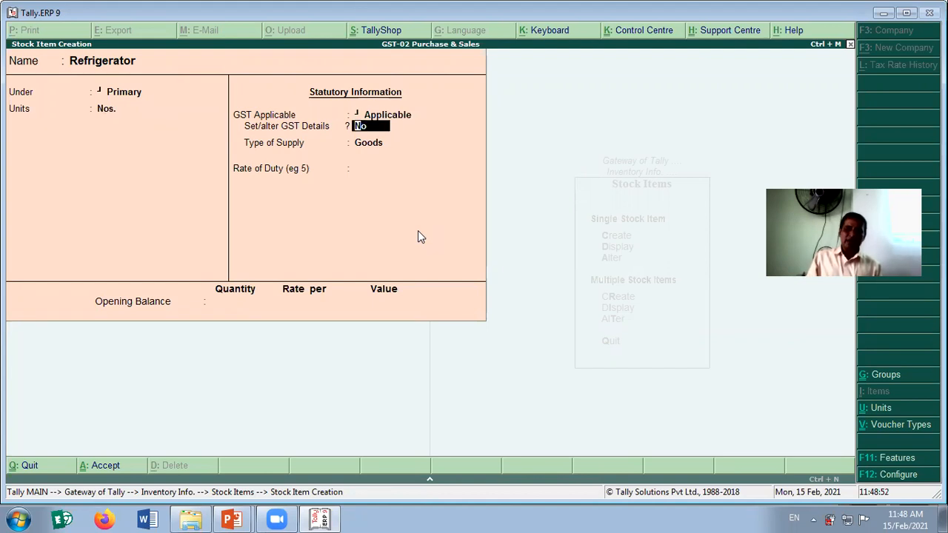
type("y")
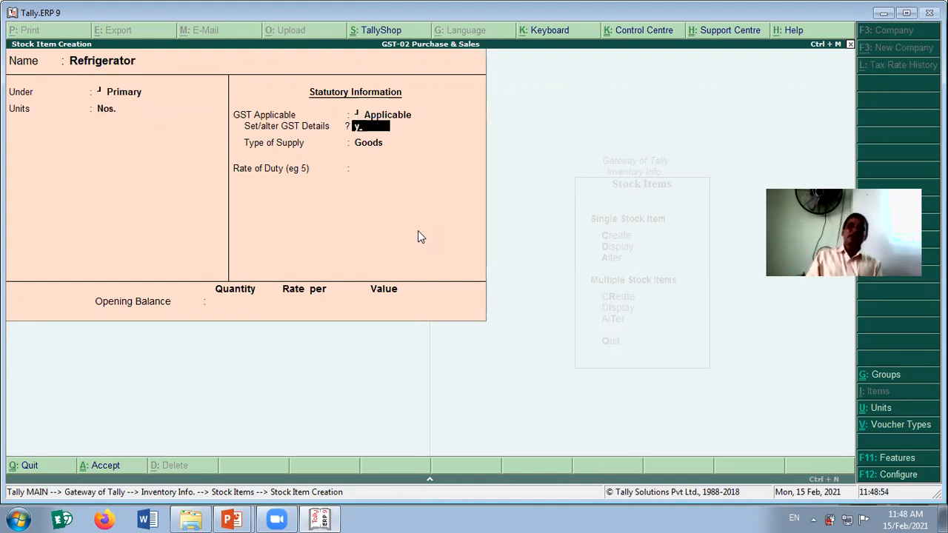
key("Return")
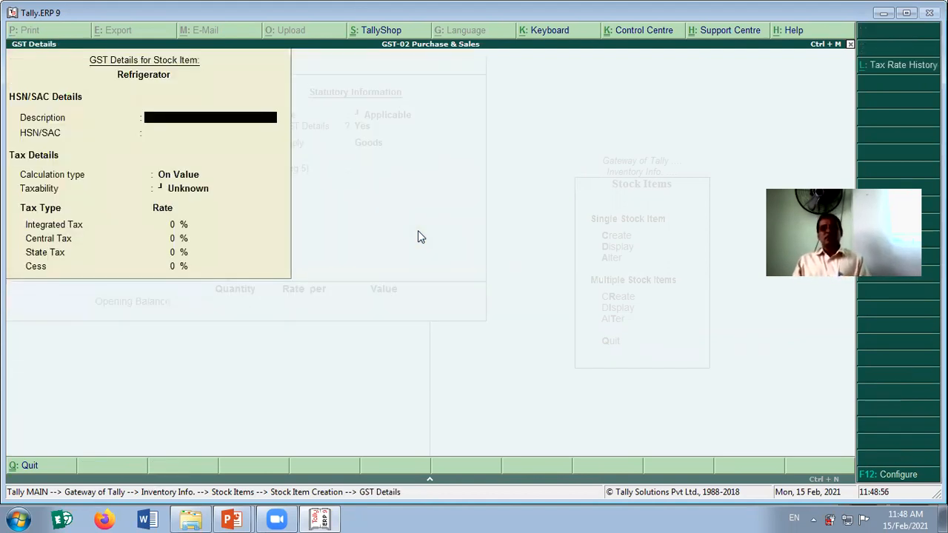
Enter GST details: description Refrigerator, HSN 8418, On Value, Taxable at 28% integrated tax
type("Refrigerator")
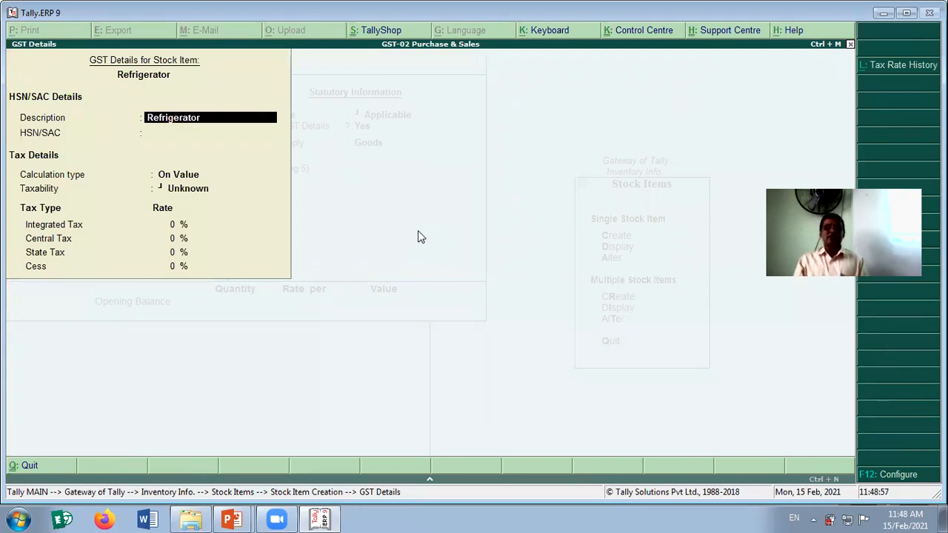
key("Return")
type("8418")
key("Return")
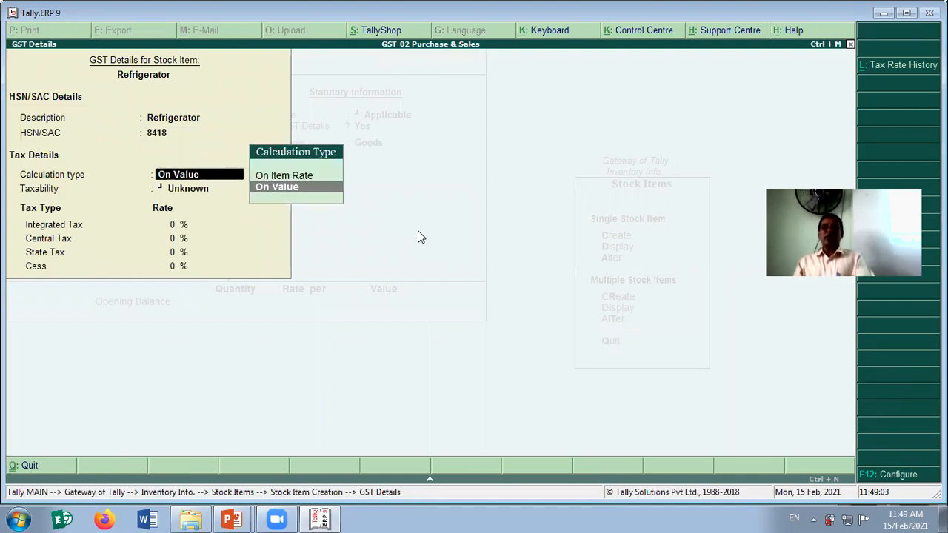
key("Return")
key("Down")
key("Down")
key("Down")
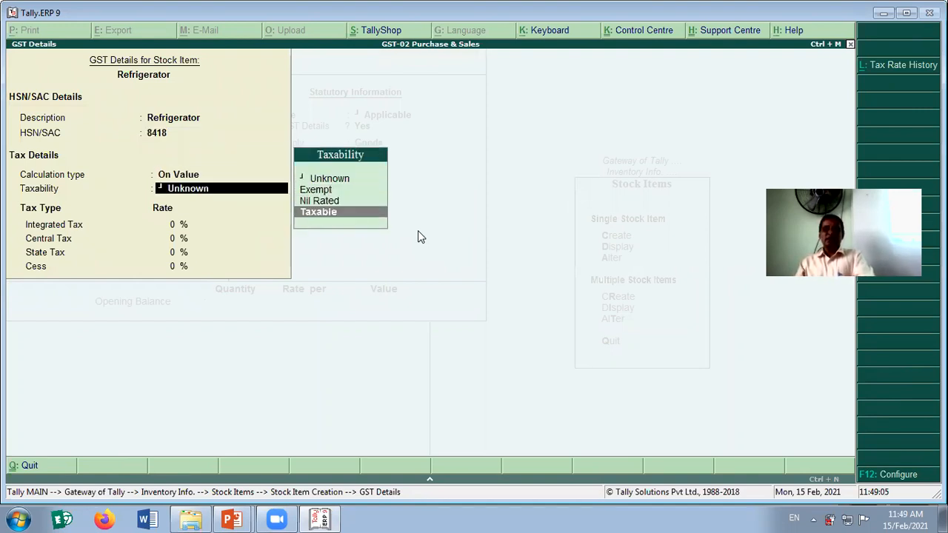
key("Return")
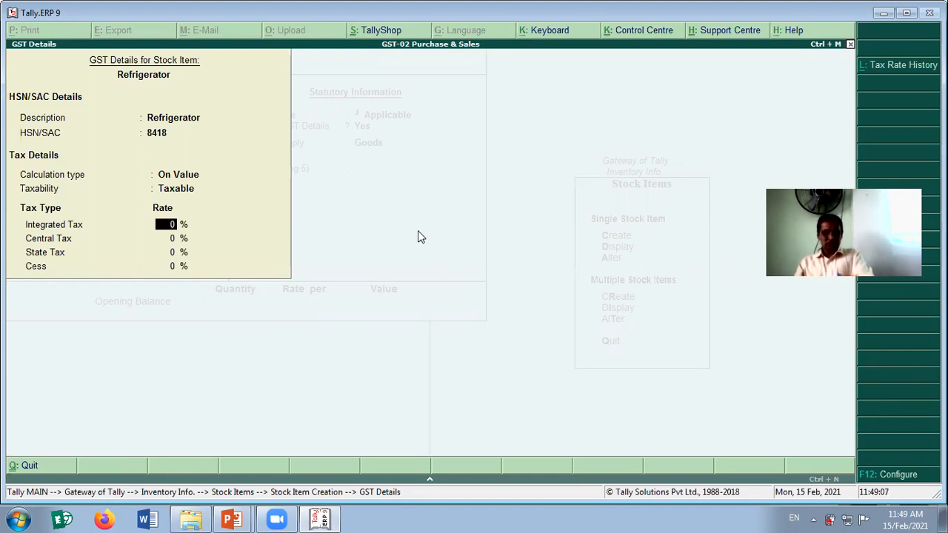
type("2")
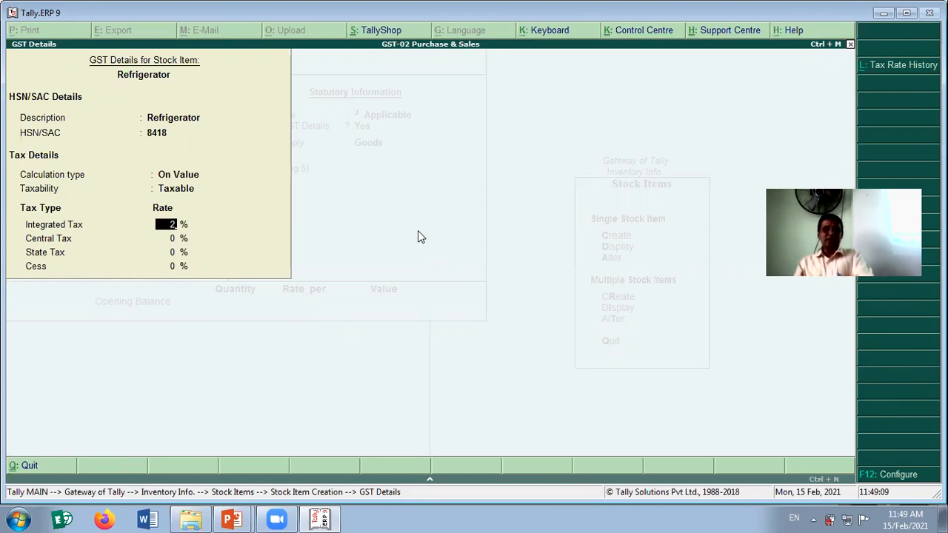
type("8")
key("Return")
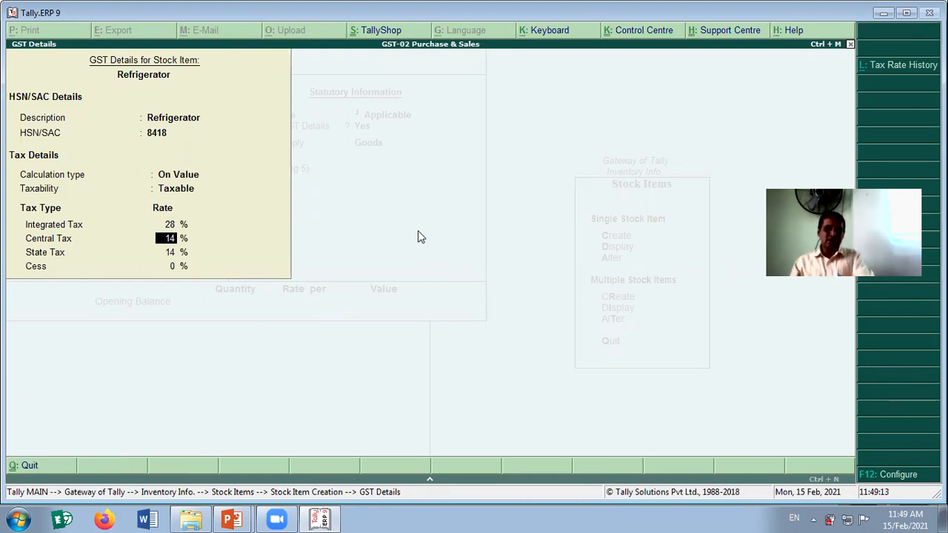
key("Return")
key("Return")
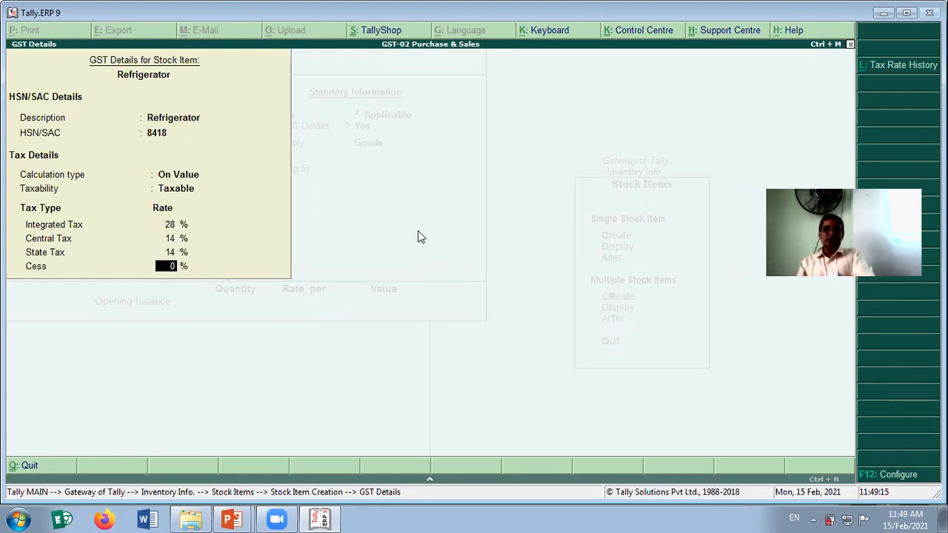
key("Return")
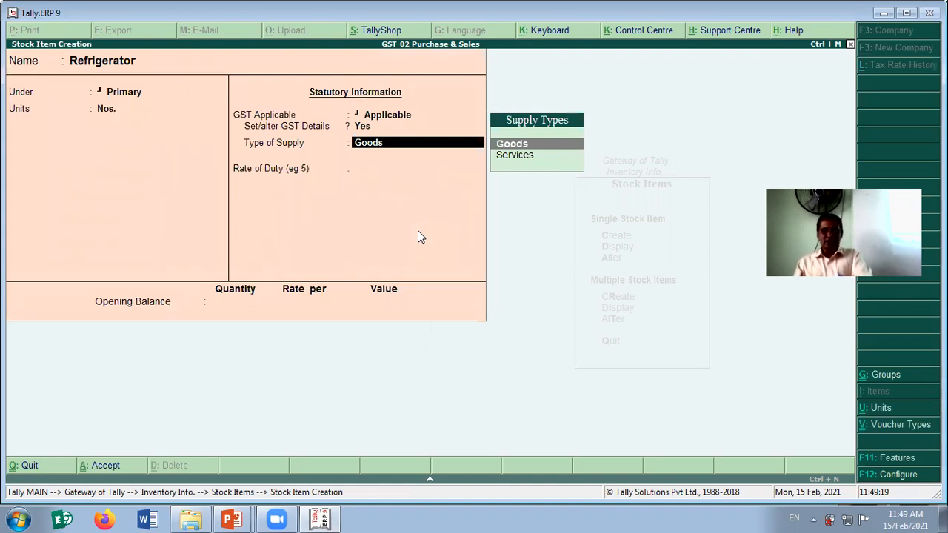
Keep Goods as supply type with rate of duty 0, and save the Refrigerator item
key("Return")
type("0")
key("Return")
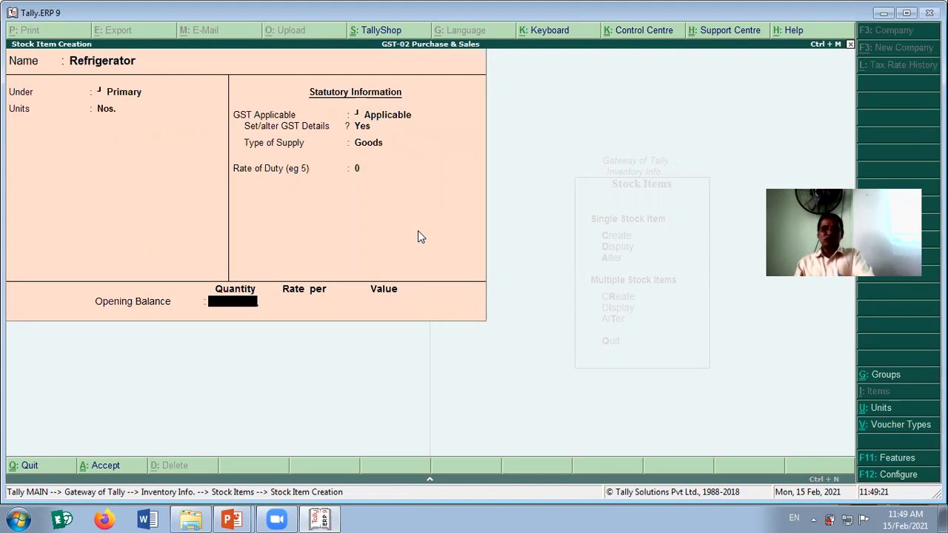
key("Return")
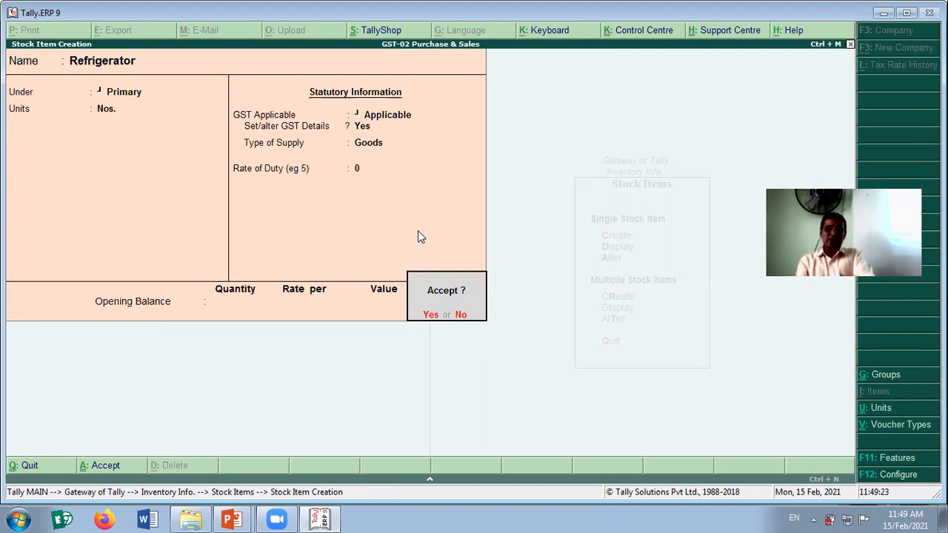
key("Return")
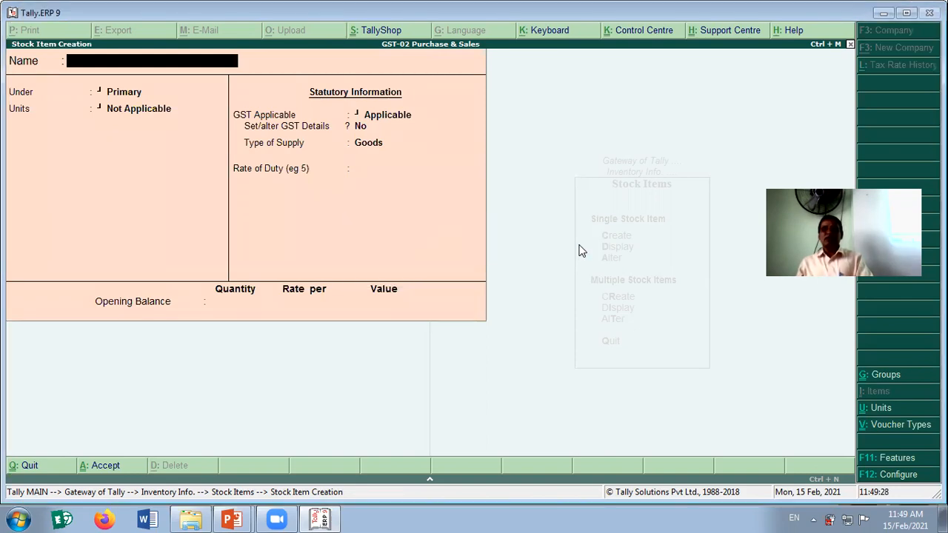
Copy 'Ceiling Fan' from the Notepad stock list and paste it as the new item's name in Tally
key("alt+Tab")
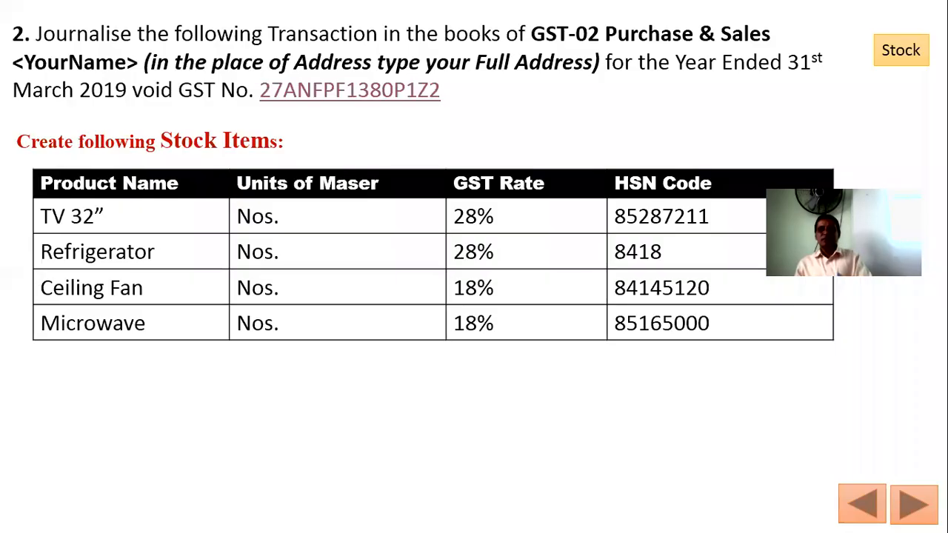
left_click(925, 65)
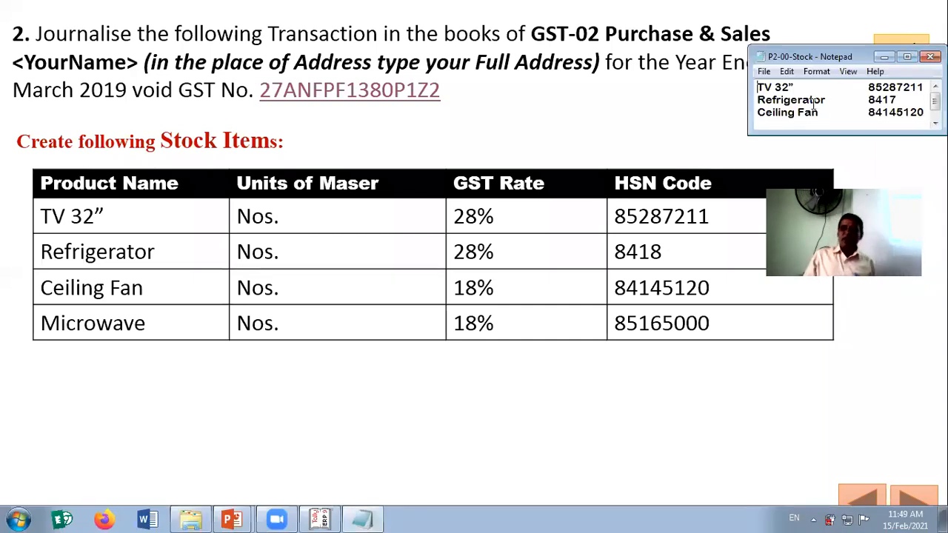
left_click_drag(818, 120, 734, 101)
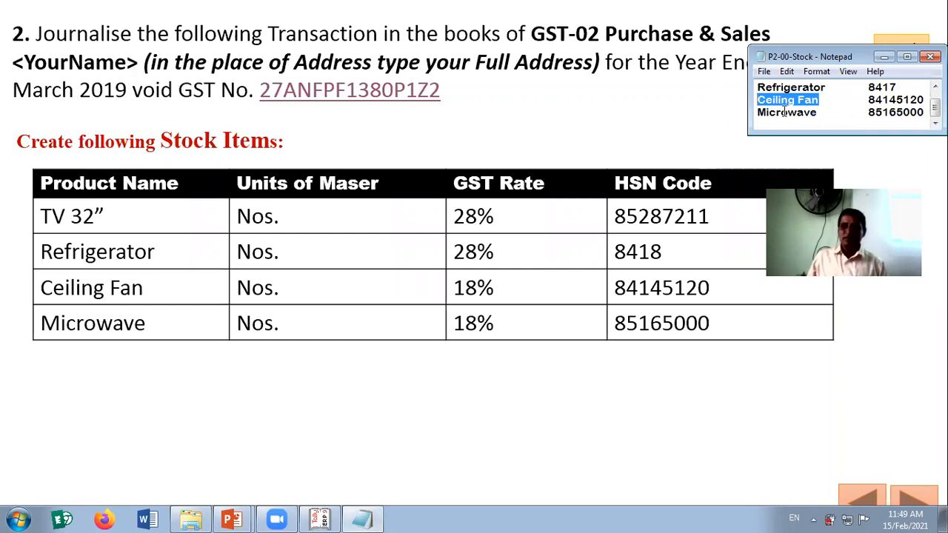
left_click(702, 121)
key("alt+Tab")
left_click(934, 56)
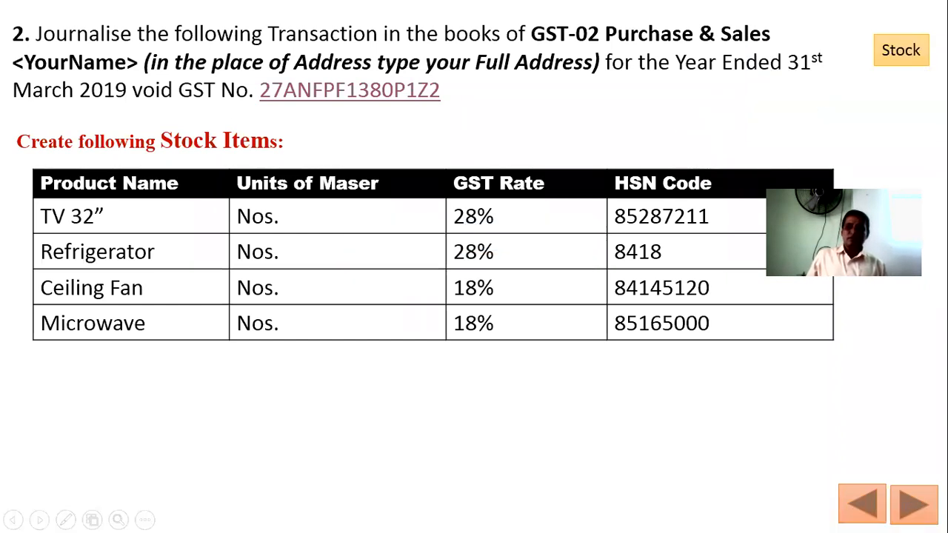
key("alt+Tab")
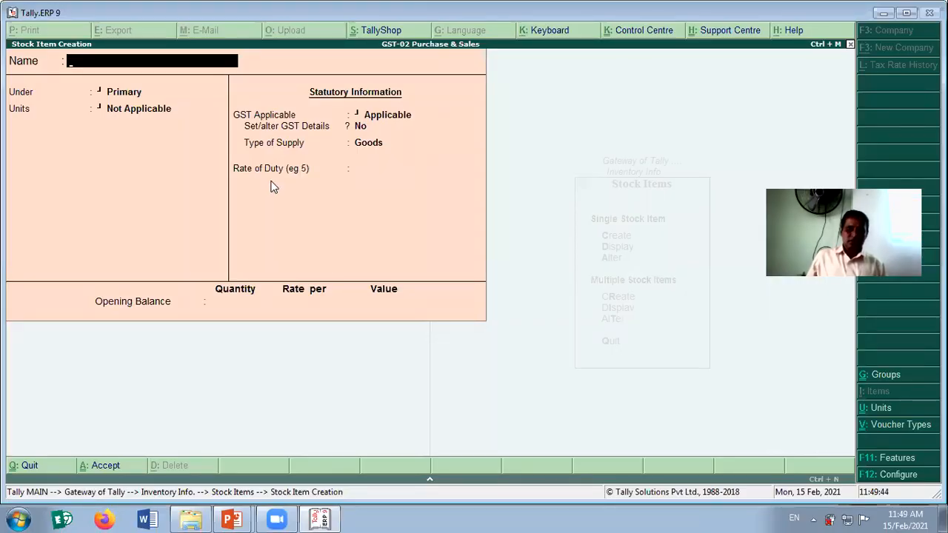
key("ctrl+alt+v")
key("Return")
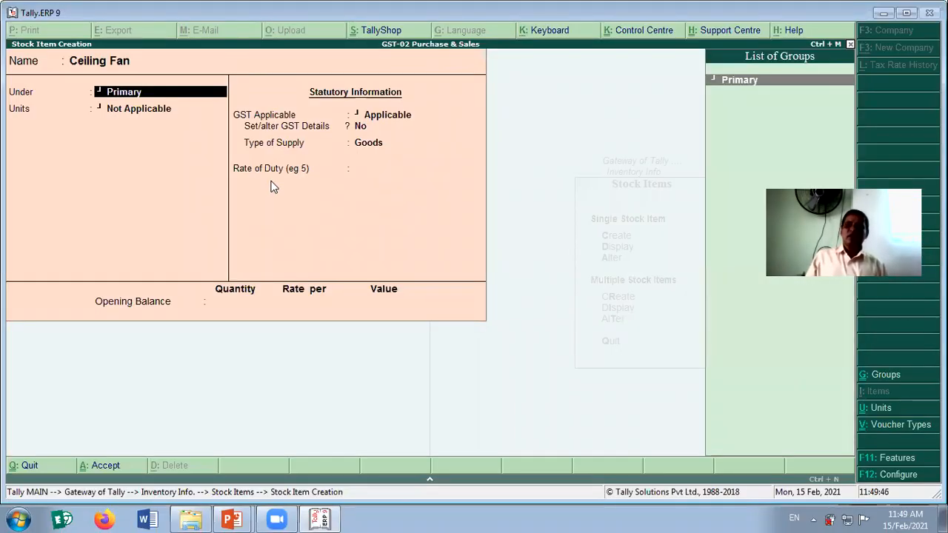
Keep Ceiling Fan under Primary with Nos. units, and enter GST description Ceiling Fan
key("Return")
key("Down")
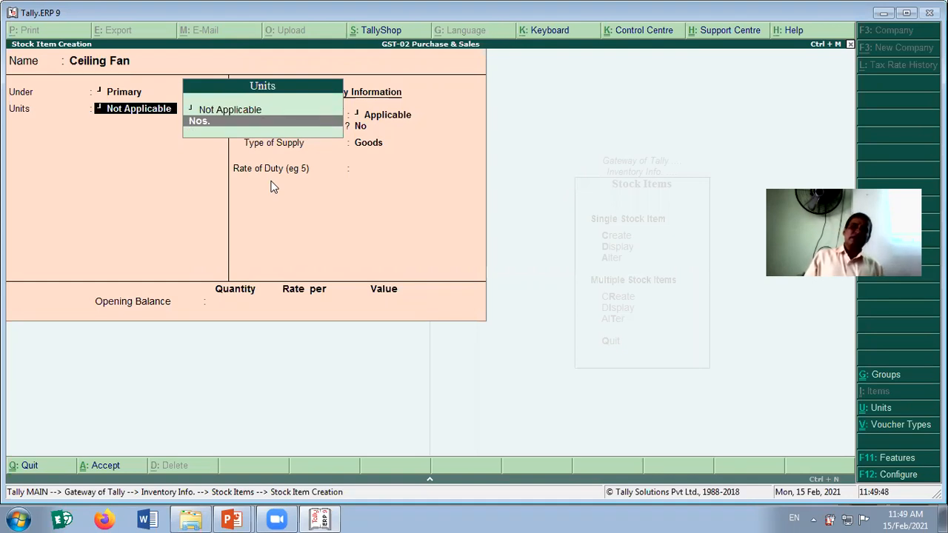
key("Return")
key("Return")
type("y")
key("Return")
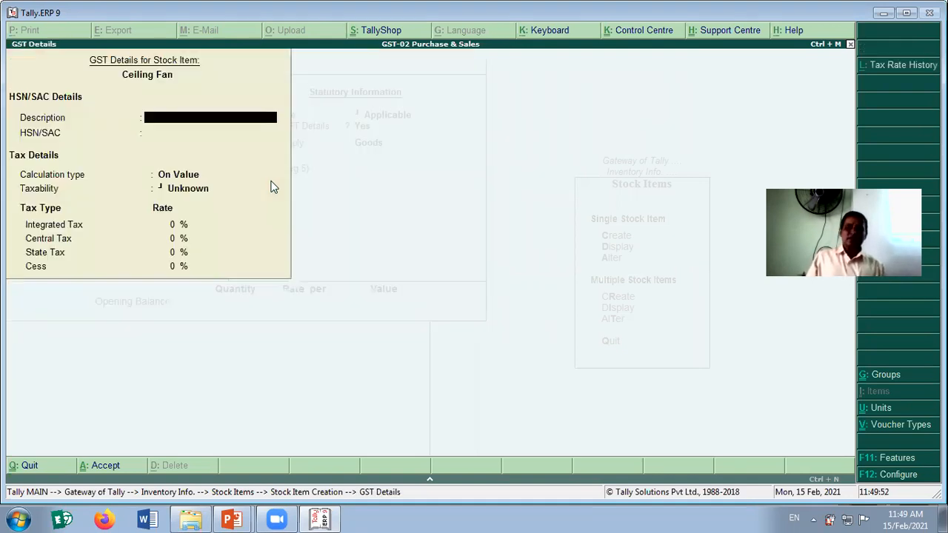
type("Ceiling Fan")
key("Return")
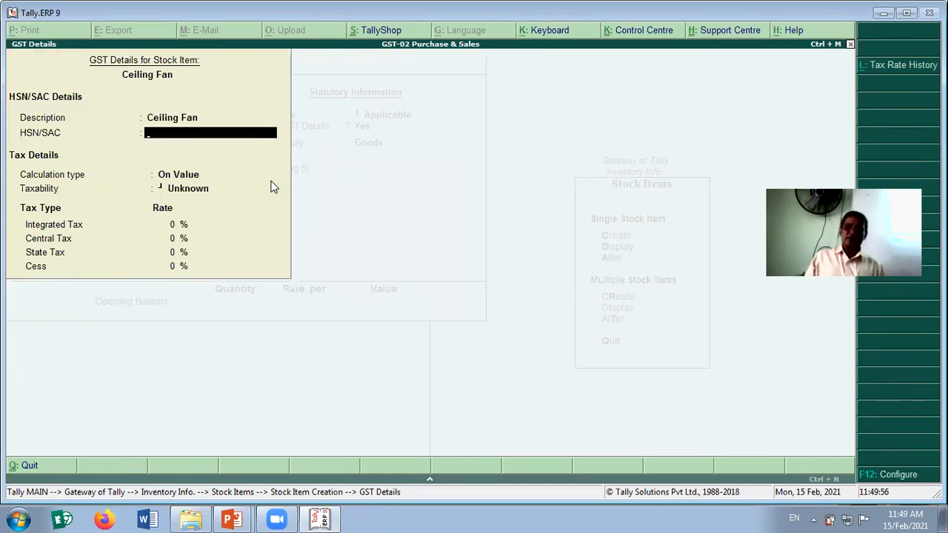
Copy Ceiling Fan's HSN code 84145120 from the Notepad stock list
key("alt+Tab")
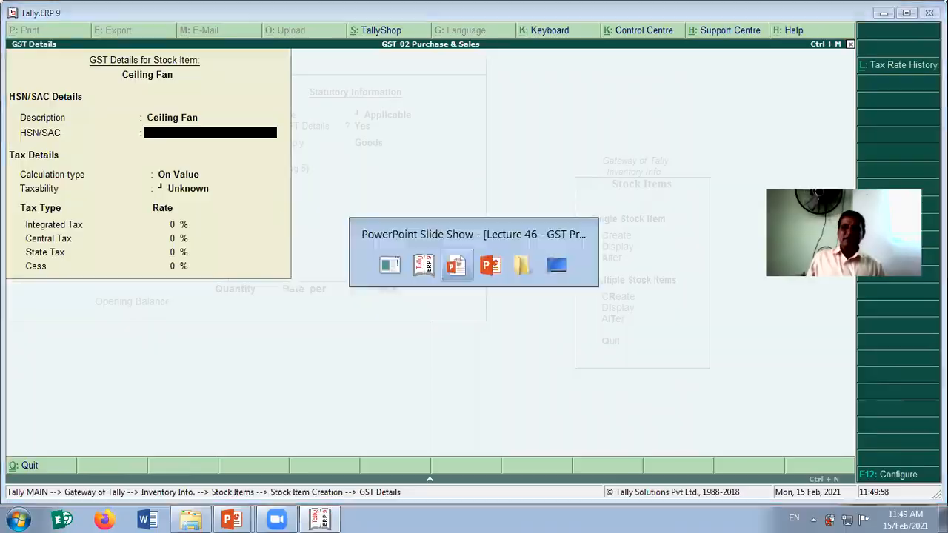
left_click(899, 49)
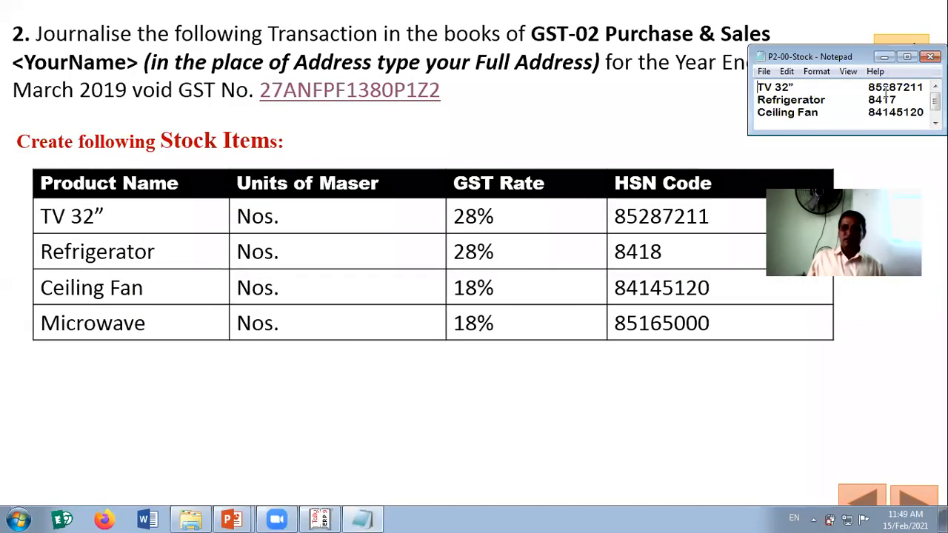
double_click(905, 112)
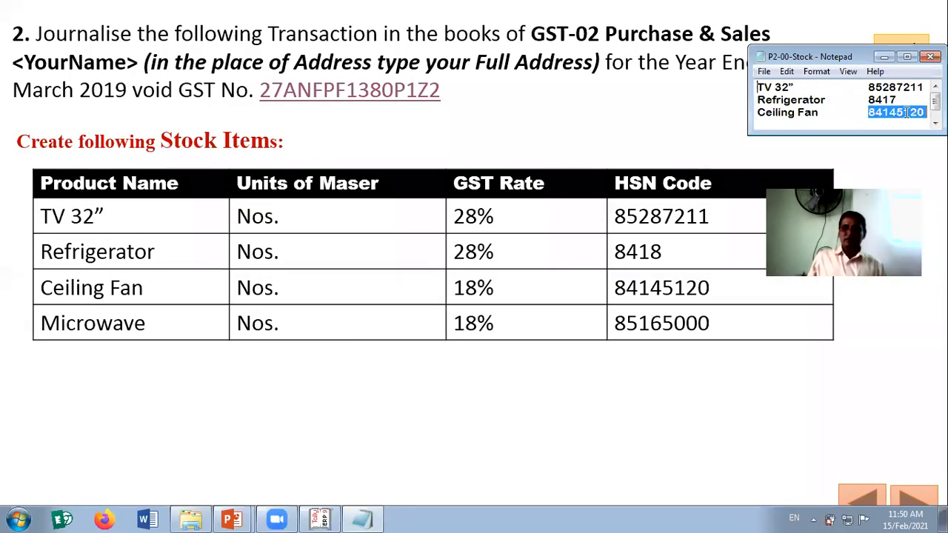
left_click(931, 57)
key("alt+Tab")
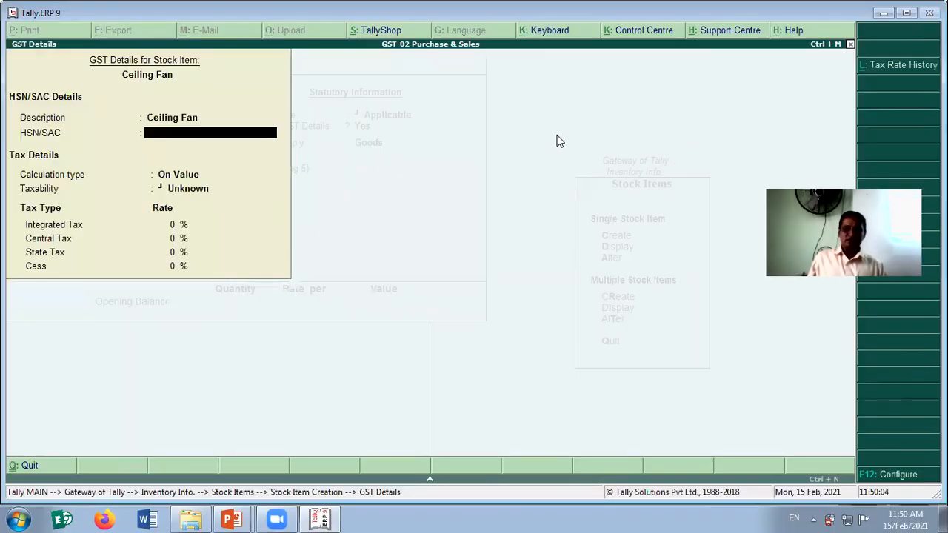
Paste HSN 84145120 and set Ceiling Fan as Taxable On Value at 18% integrated tax
key("ctrl+alt+v")
key("Return")
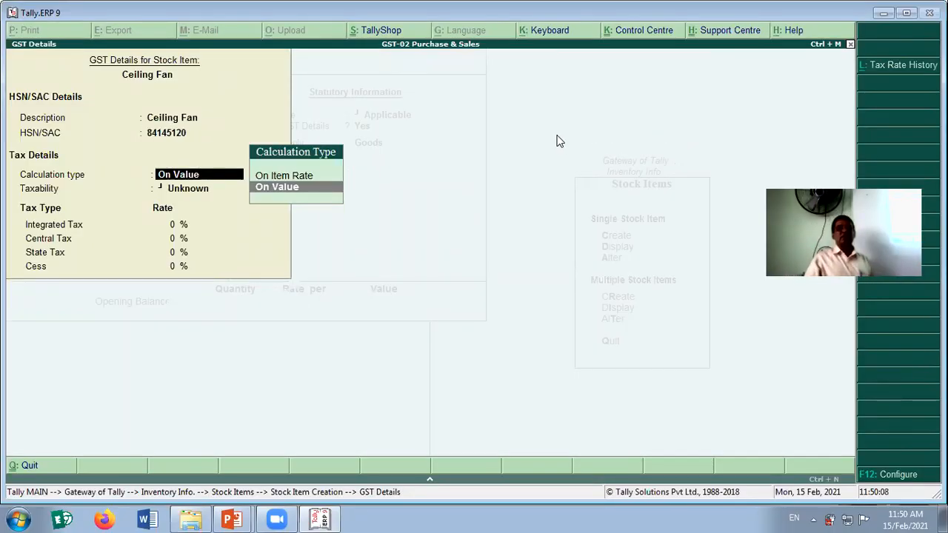
key("Return")
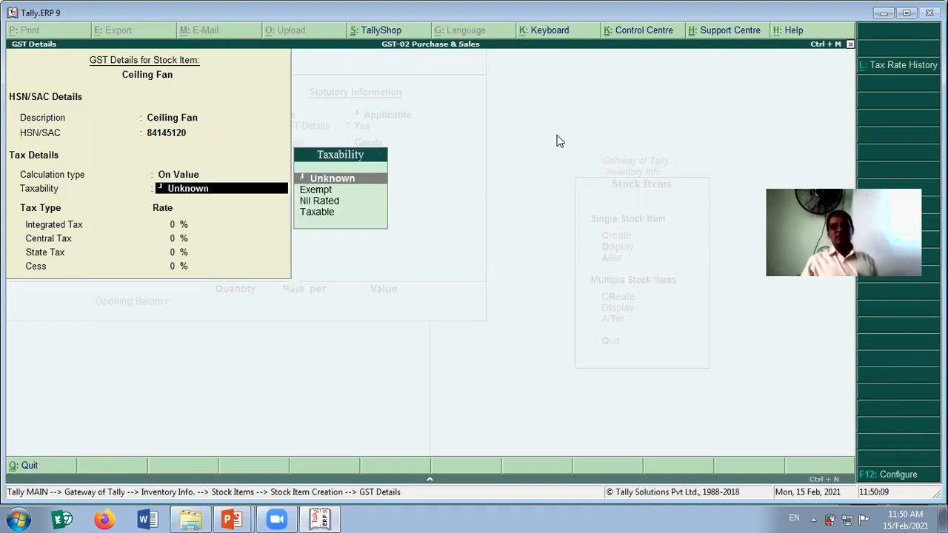
key("Down")
key("Down")
key("Down")
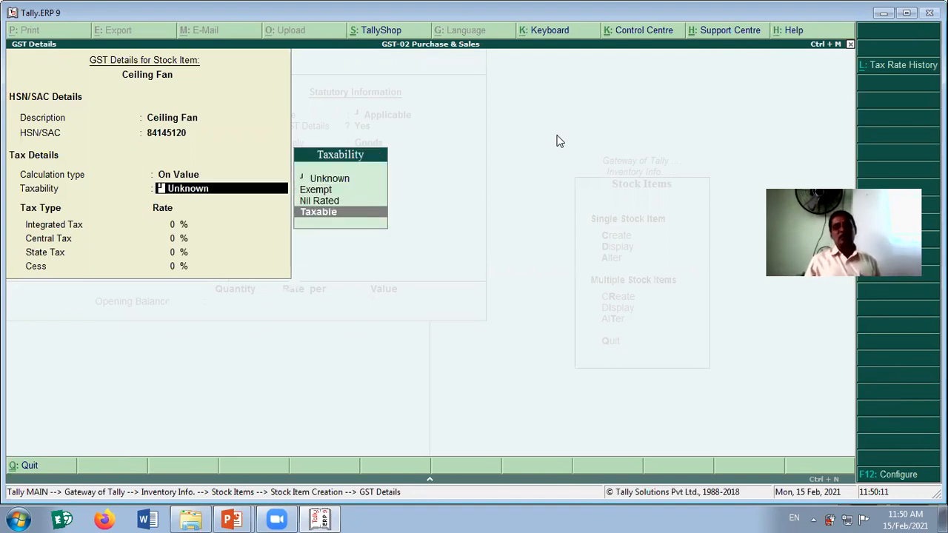
key("Return")
type("1")
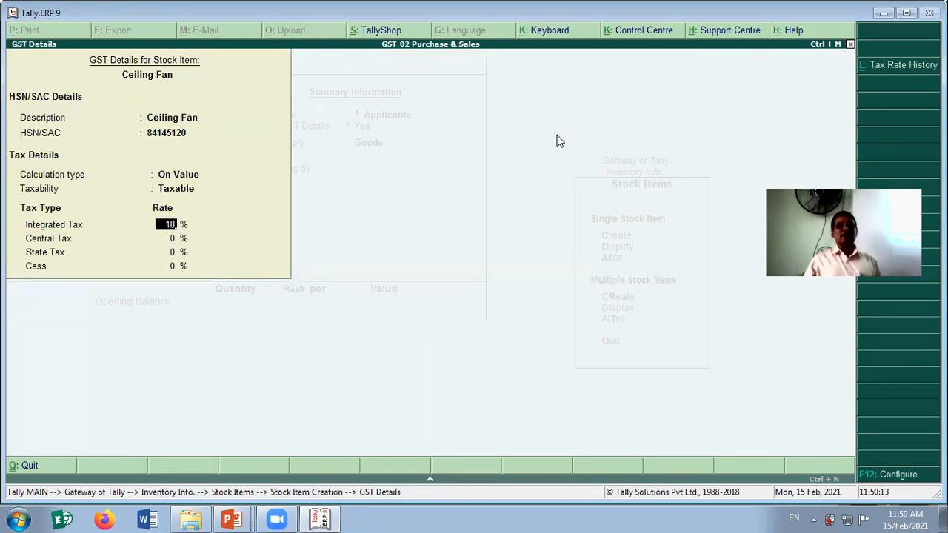
type("8")
key("Return")
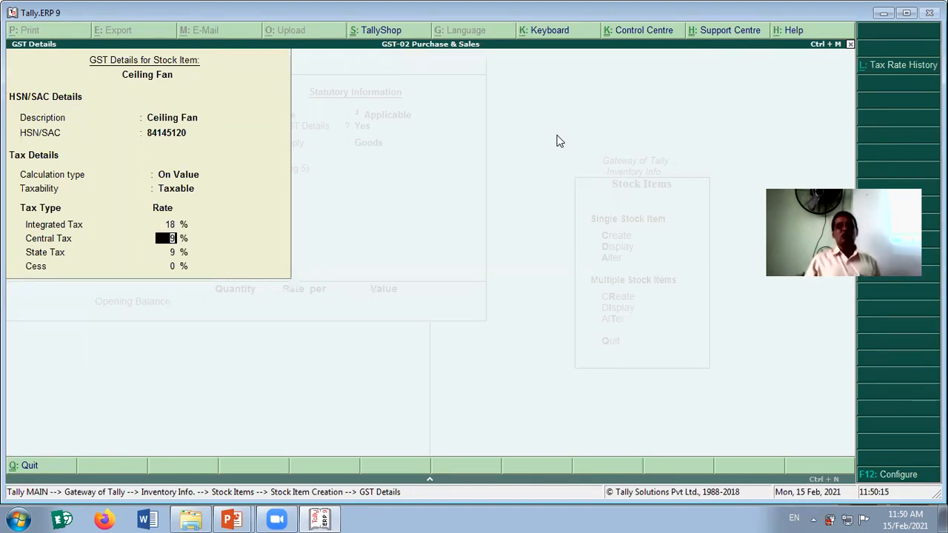
Accept 9% central/state rates, Goods supply, rate of duty 0, no opening balance, and save Ceiling Fan
key("Return")
key("Return")
key("Return")
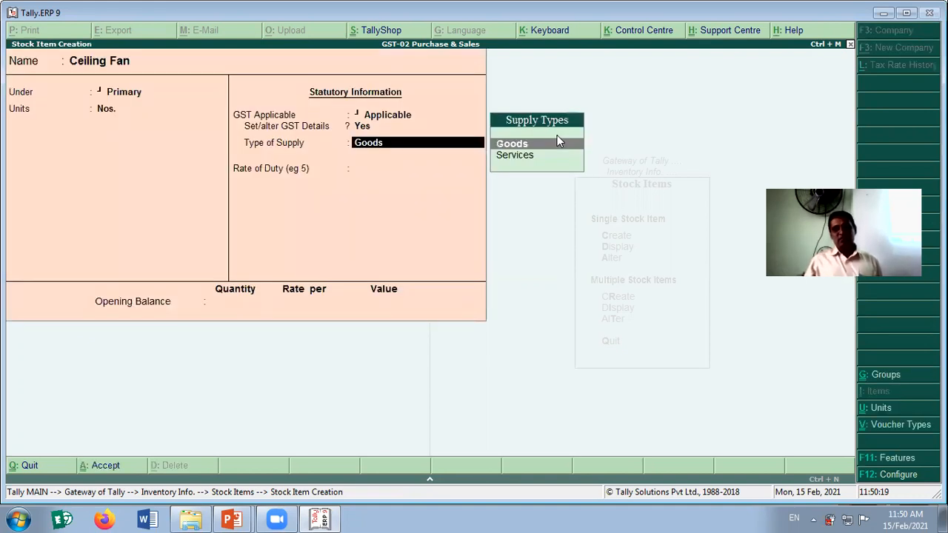
key("Return")
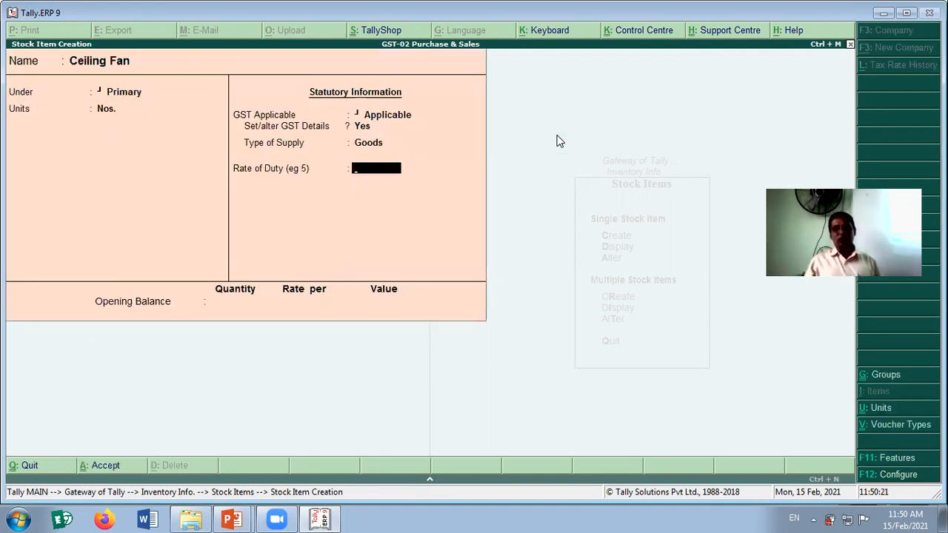
key("Return")
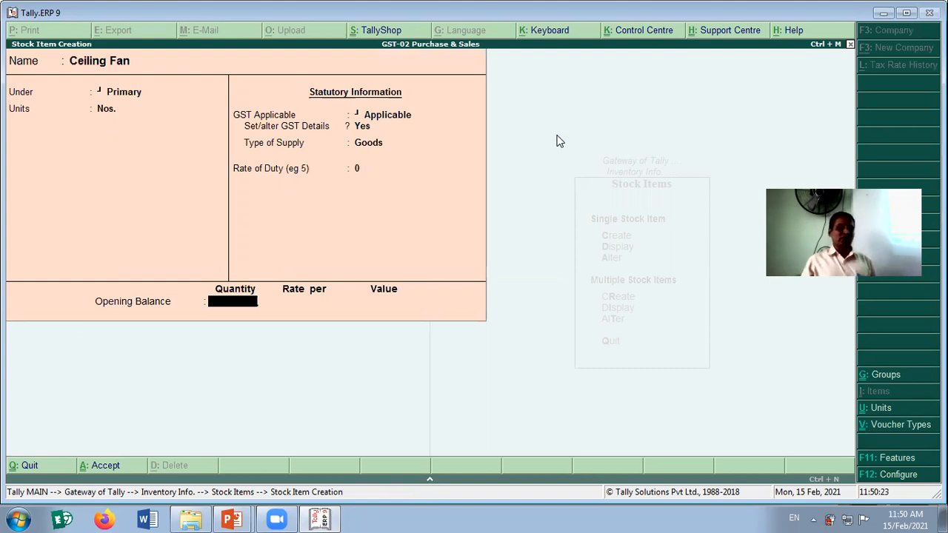
key("Return")
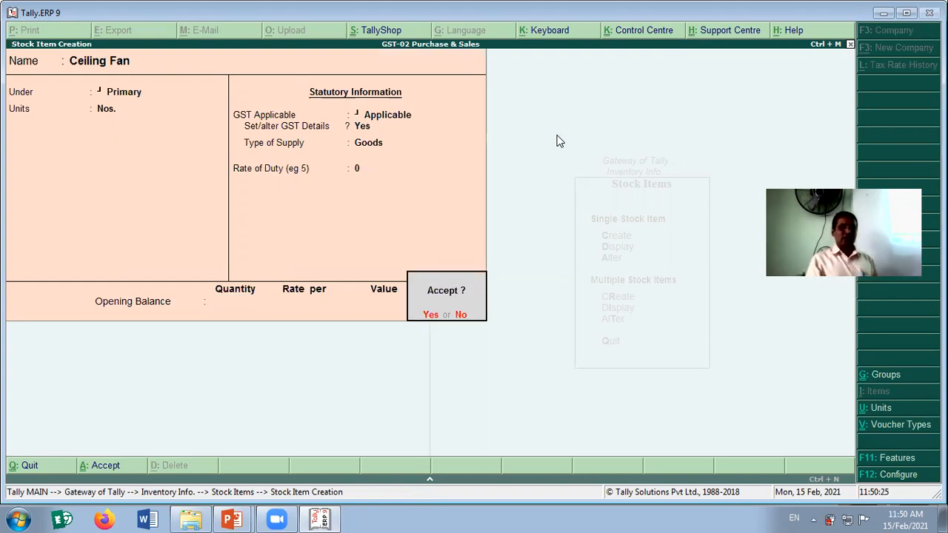
key("Return")
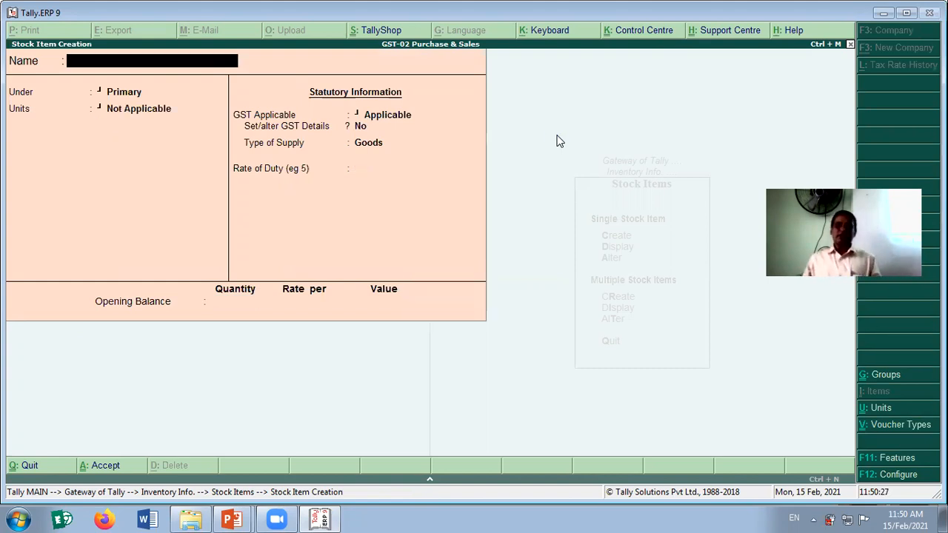
key("alt+Tab")
key("alt+Tab")
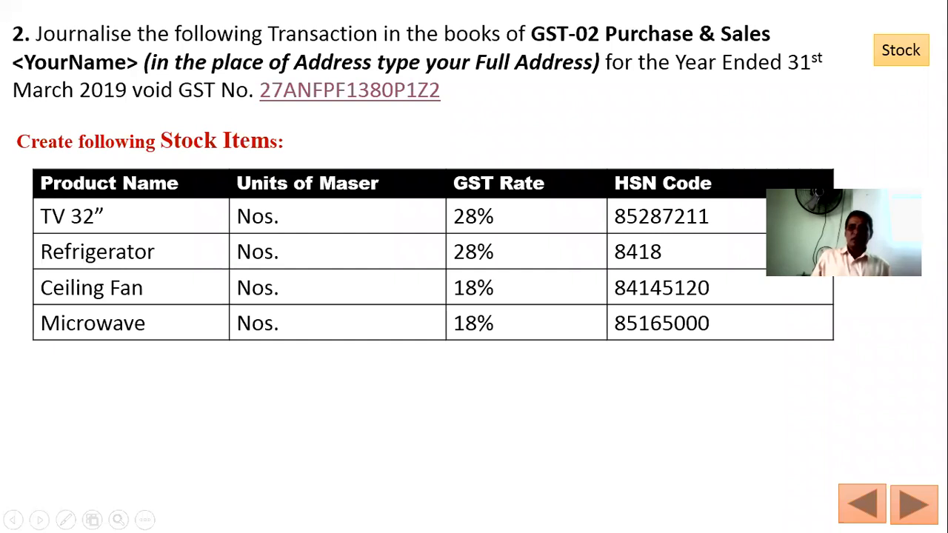
Copy 'Microwave' from the Notepad stock list and paste it as the new item's name in Tally
left_click(911, 57)
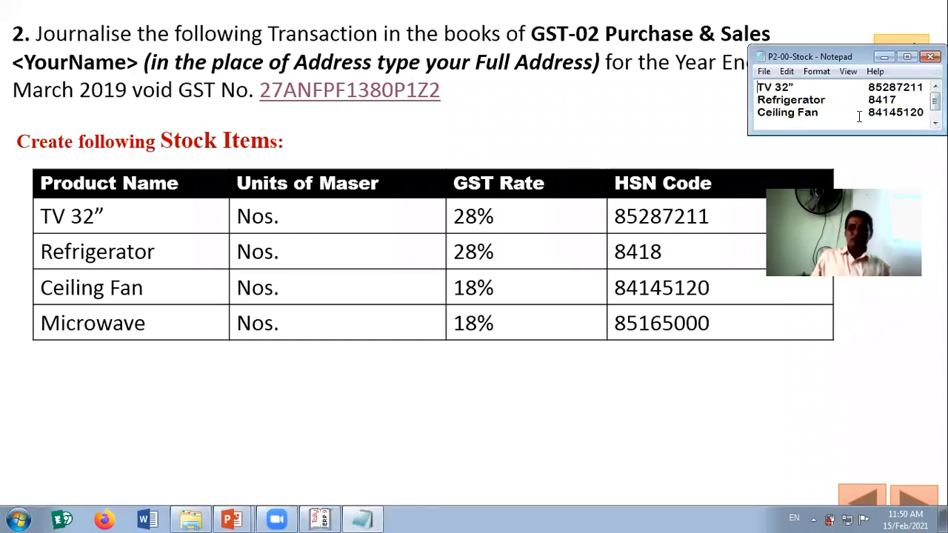
scroll(836, 110, "down", 1)
double_click(804, 113)
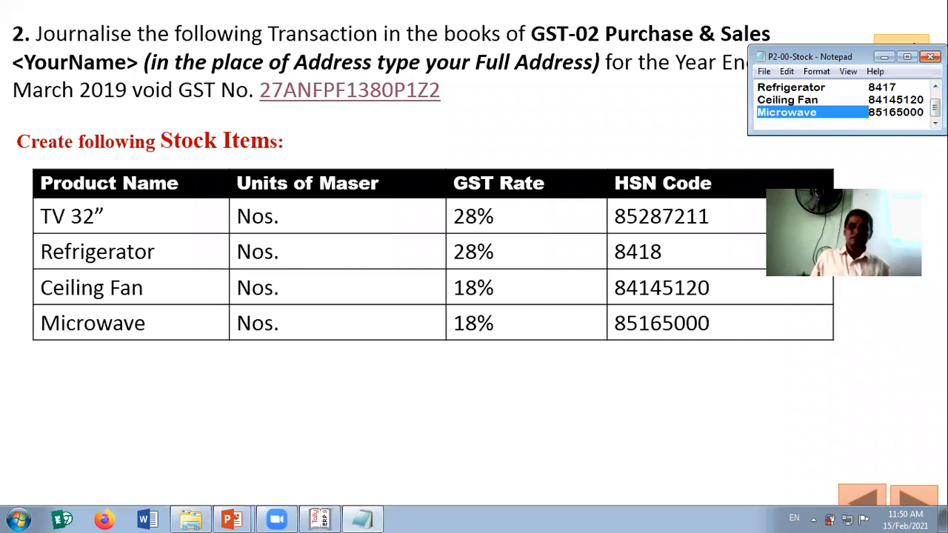
key("alt+Tab")
key("alt+Tab")
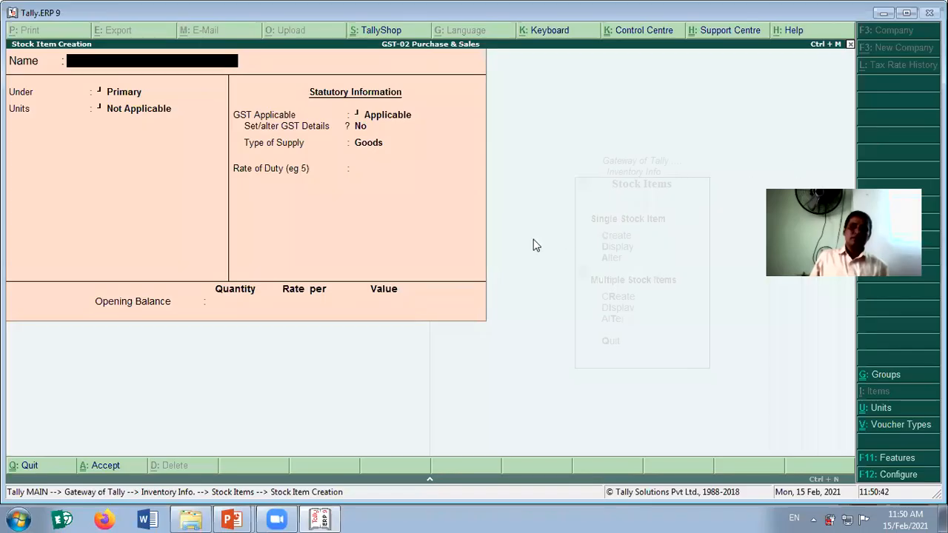
key("ctrl+alt+v")
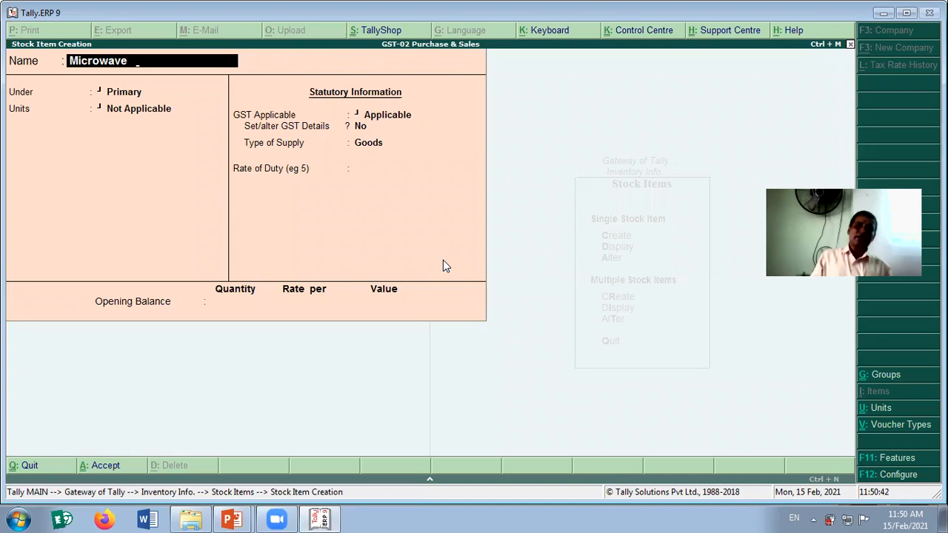
key("Return")
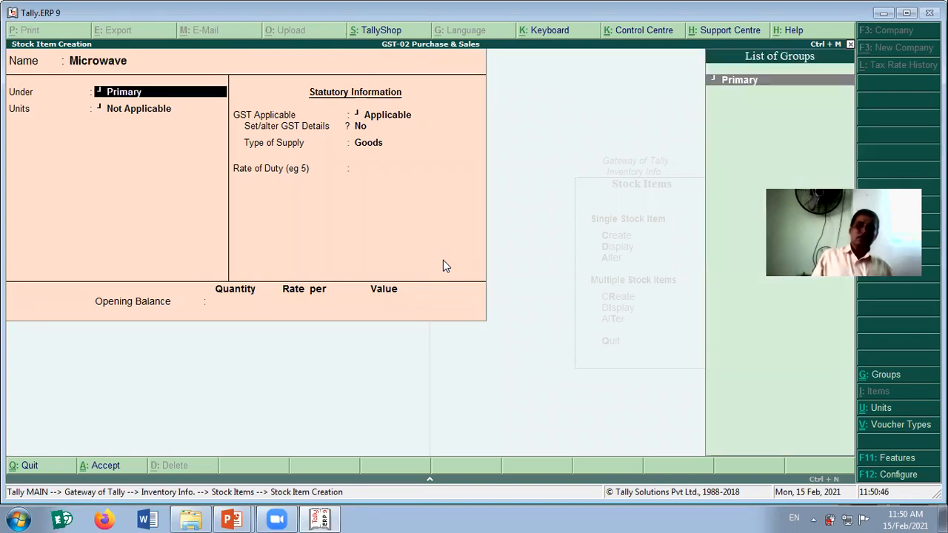
Keep Primary as the group, choose Nos. units, and enable GST details for Microwave
key("Return")
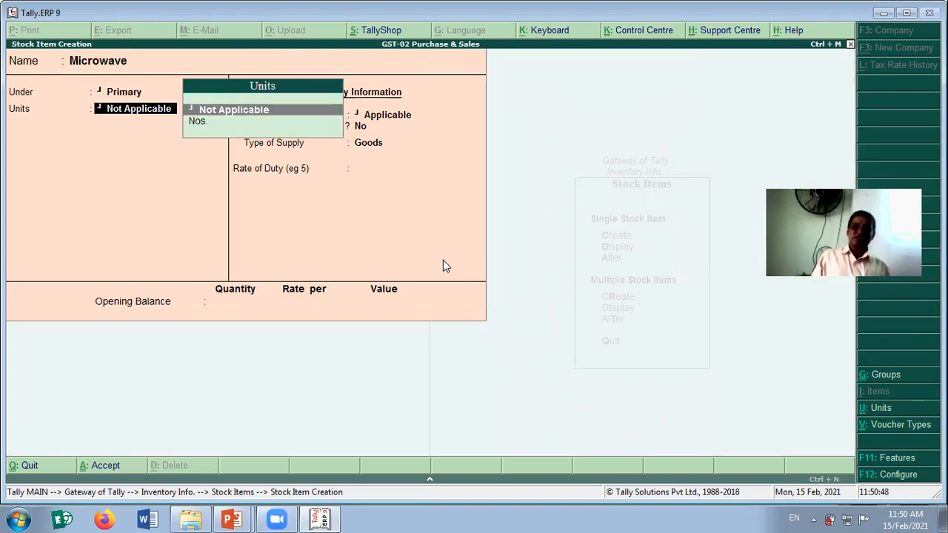
key("Down")
key("Return")
key("Return")
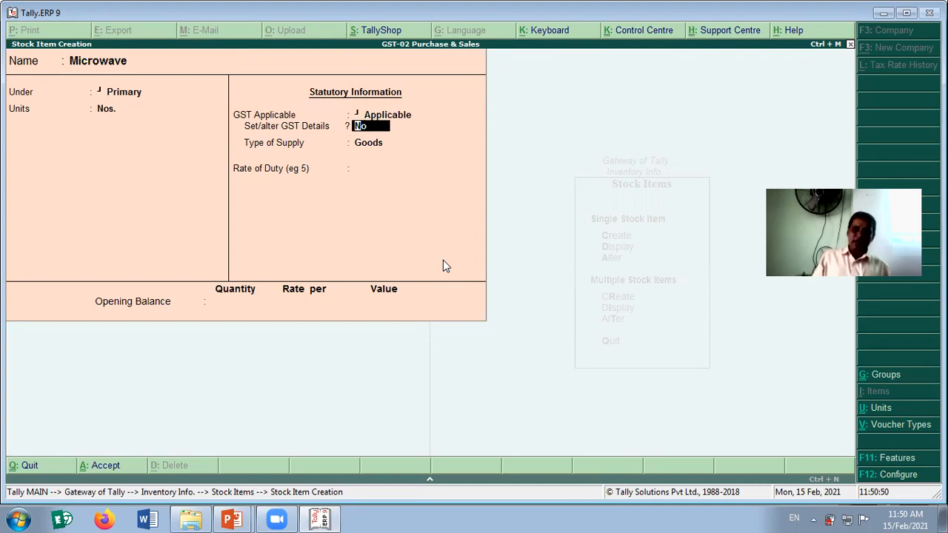
type("y")
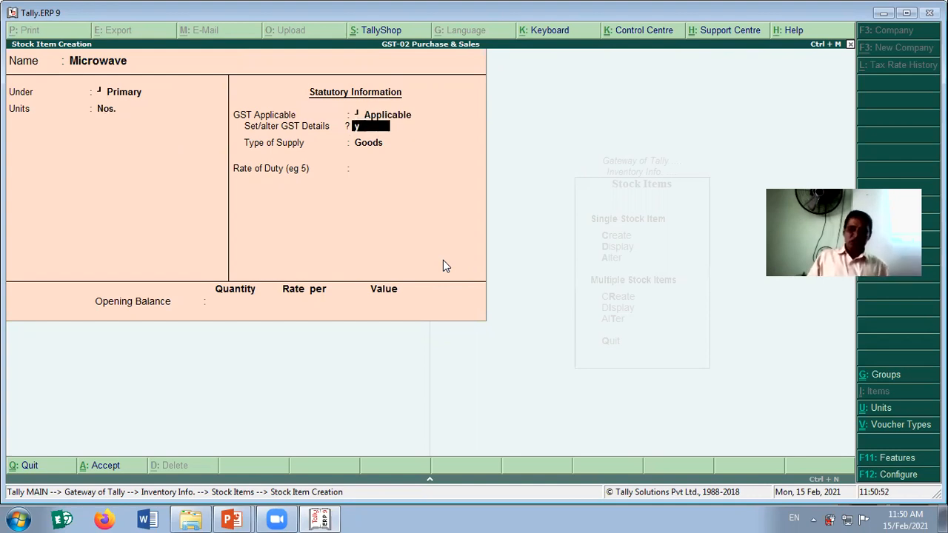
key("Return")
Enter description Microwave and HSN code 85165000, checked against the stock slide
type("Microwave")
key("Return")
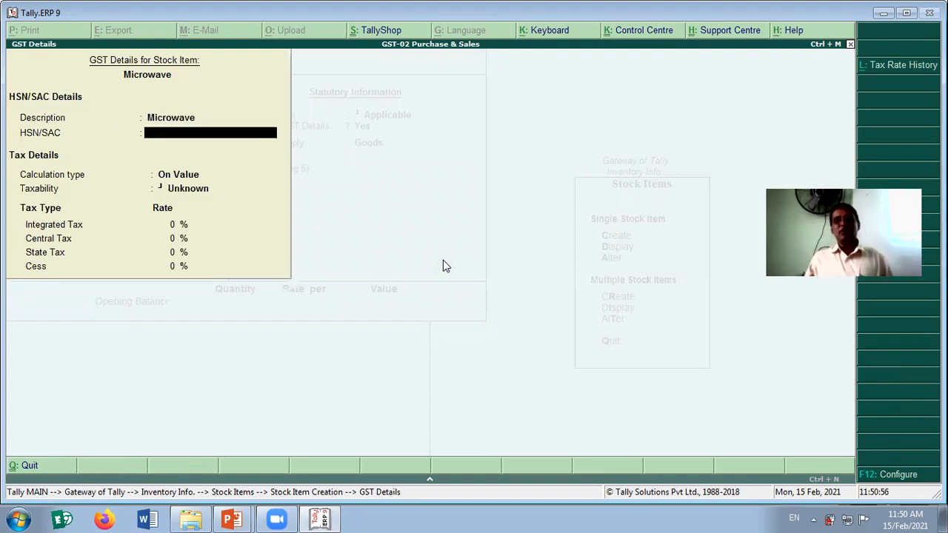
key("alt+Tab")
key("alt+Tab")
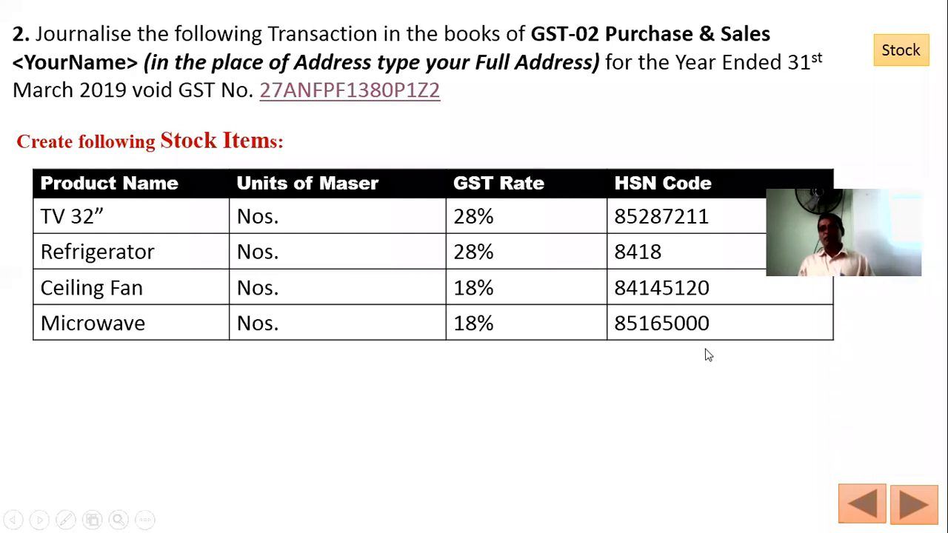
key("alt+Tab")
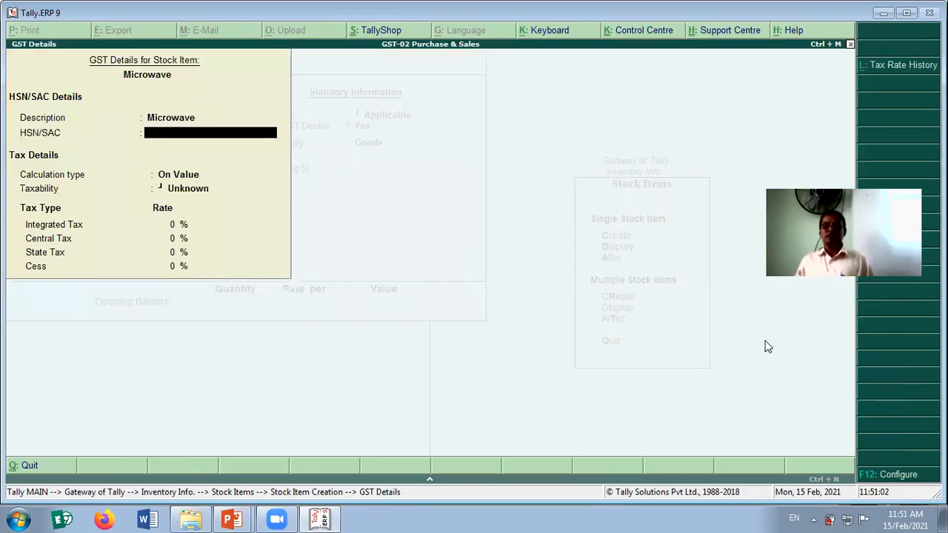
type("85165000")
key("Return")
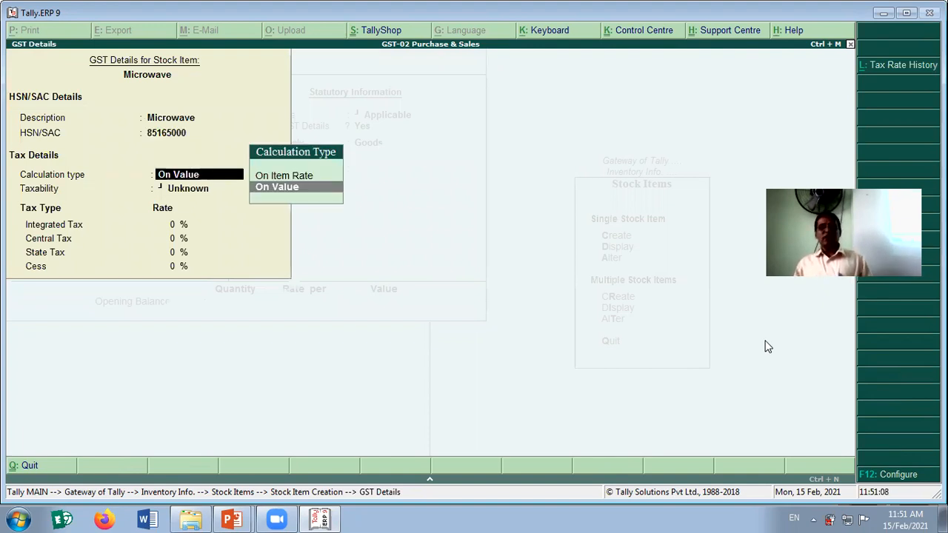
Set Microwave's GST On Value, Taxable at 18% integrated tax
key("Return")
key("Down")
key("Down")
key("Down")
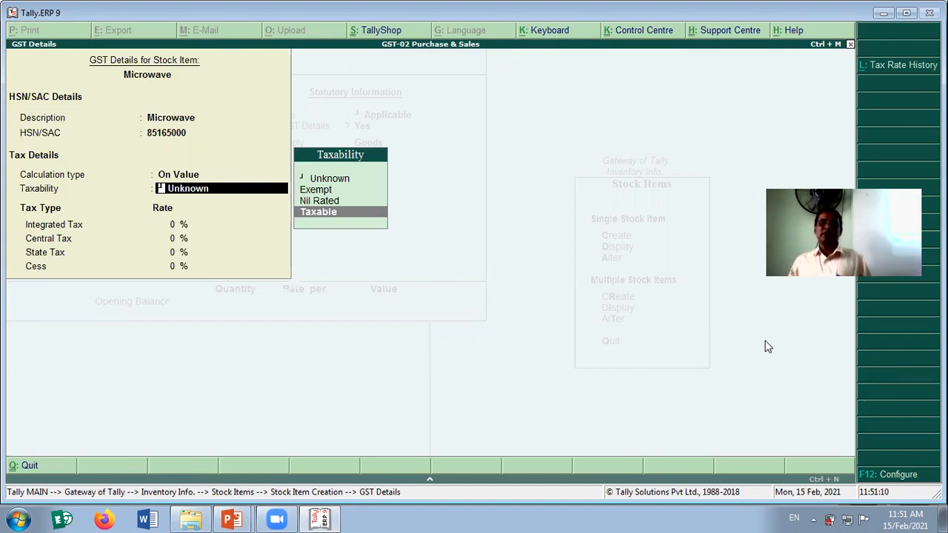
key("Return")
type("1")
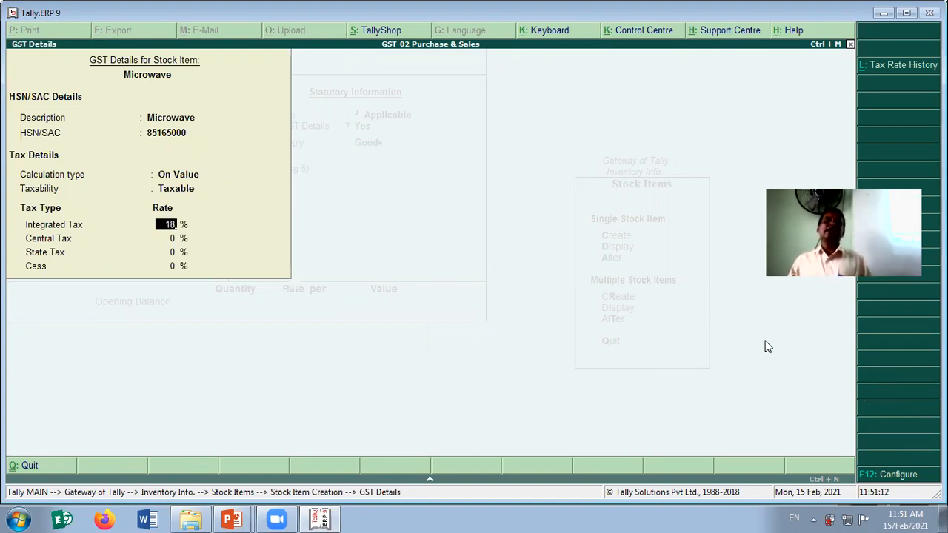
type("8")
key("Return")
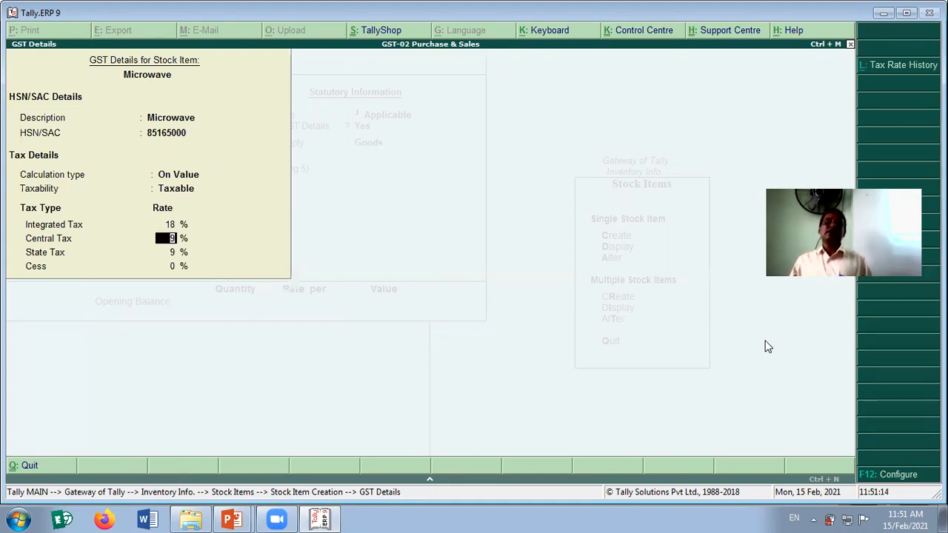
Accept 9% central/state rates, Goods supply and rate of duty 0, and save Microwave
key("Return")
key("Return")
key("Return")
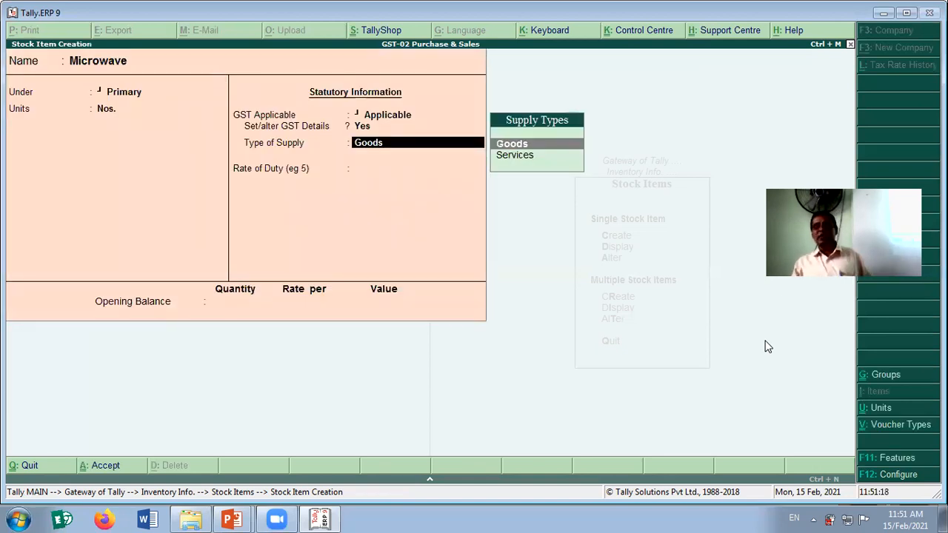
key("Return")
key("Return")
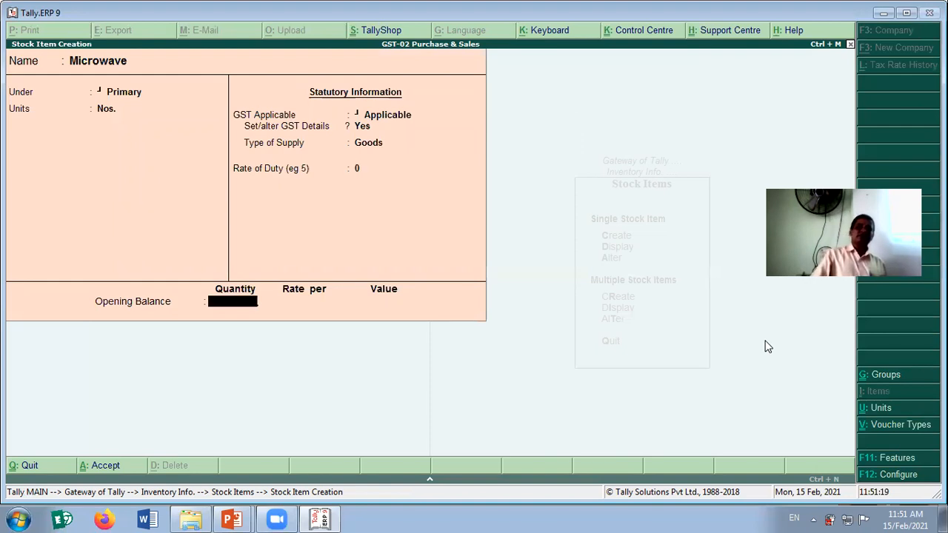
key("Return")
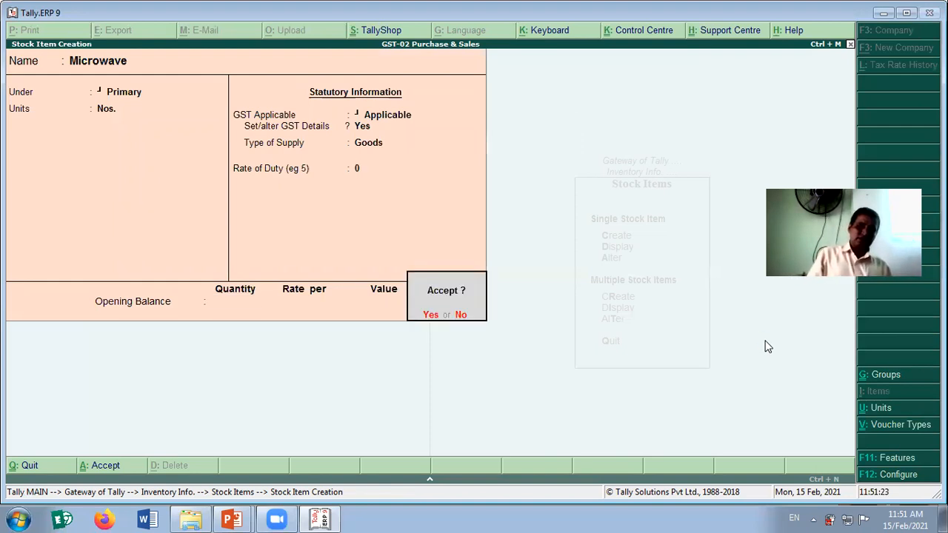
key("Return")
key("alt+Tab")
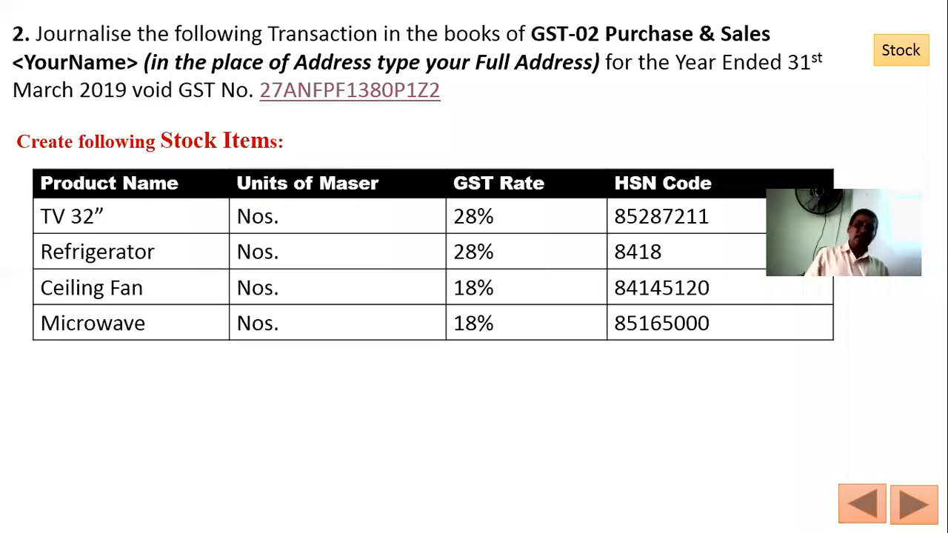
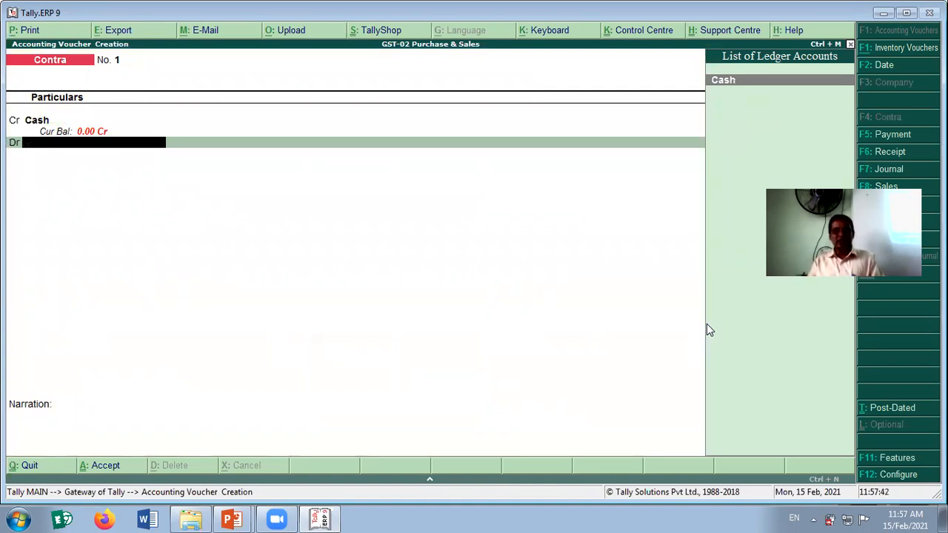
Create and save ledger SBI Bank under Bank Accounts from the Contra voucher's debit line
key("alt+c")
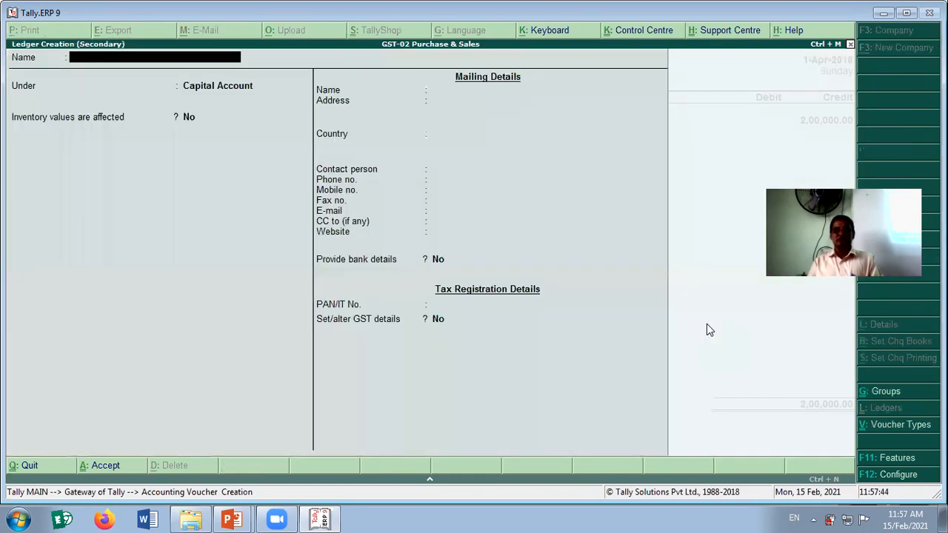
type("SBI Bank")
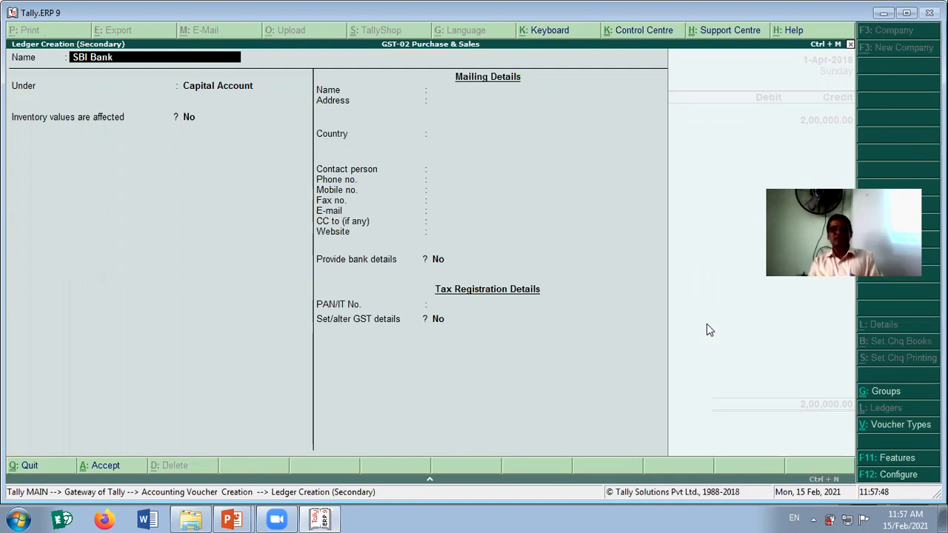
key("Return")
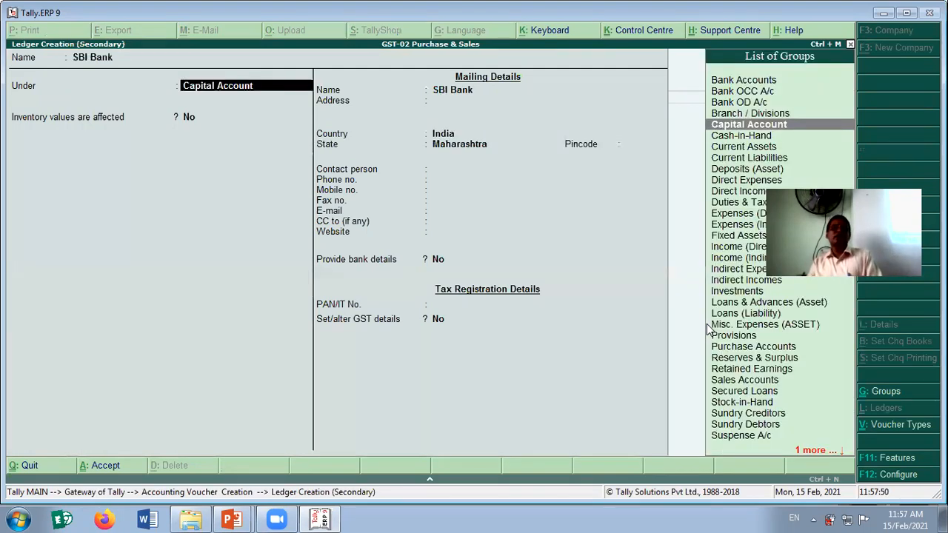
type("B")
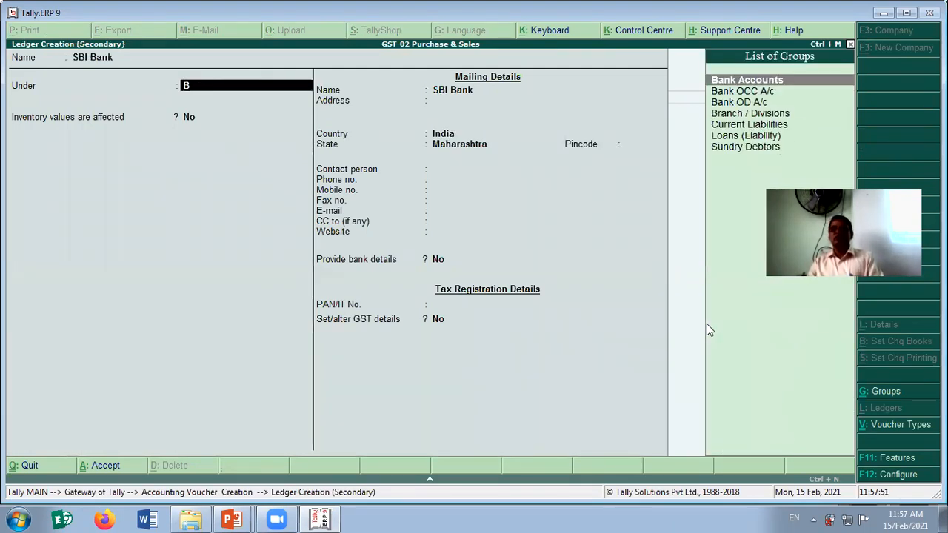
key("Return")
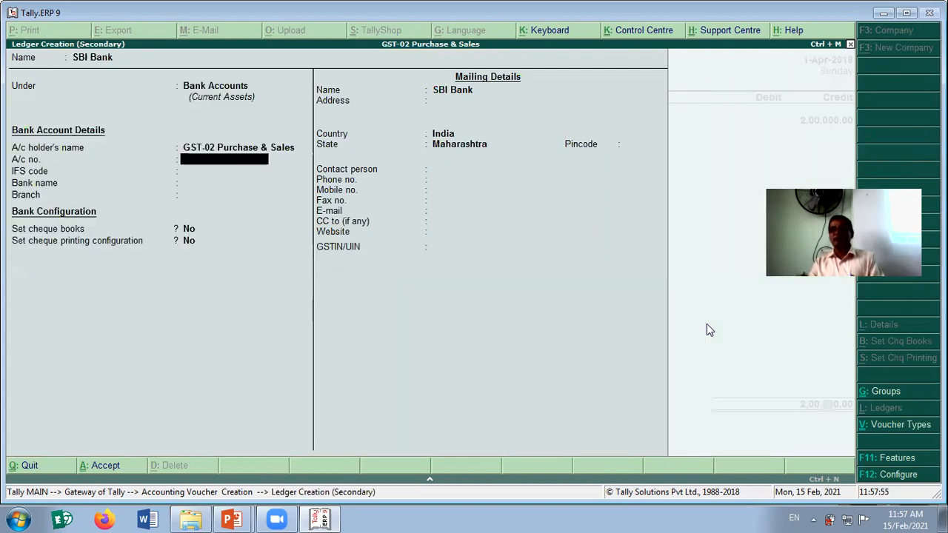
key("Return")
key("Return")
key("Return")
key("Return")
key("Return")
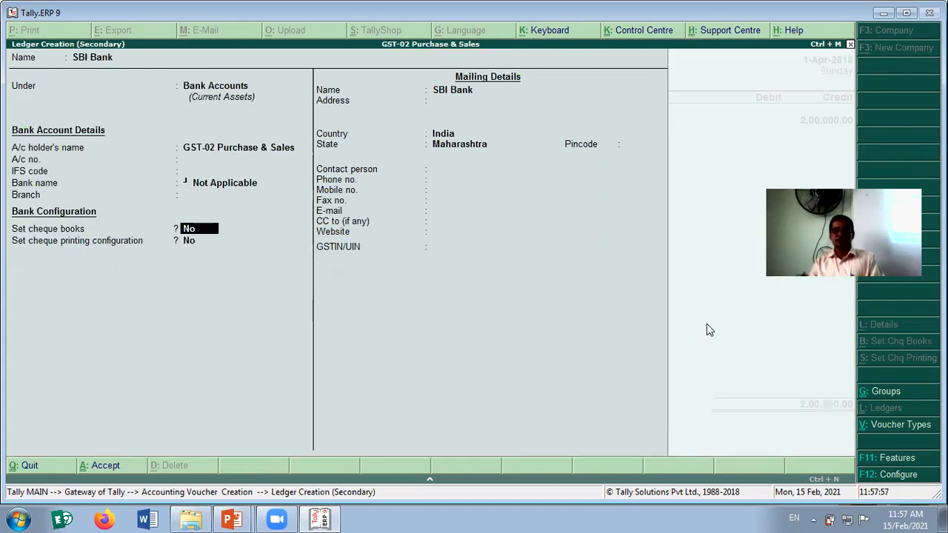
key("Return")
key("Return")
key("Return")
key("Return")
key("Return")
key("Return")
key("Return")
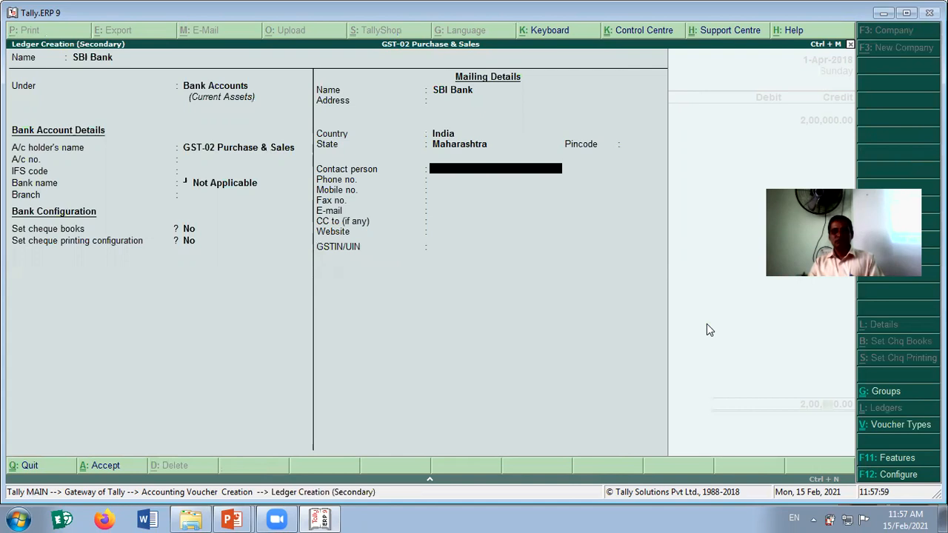
key("Return")
key("Return")
key("Return")
key("Return")
key("Return")
key("Return")
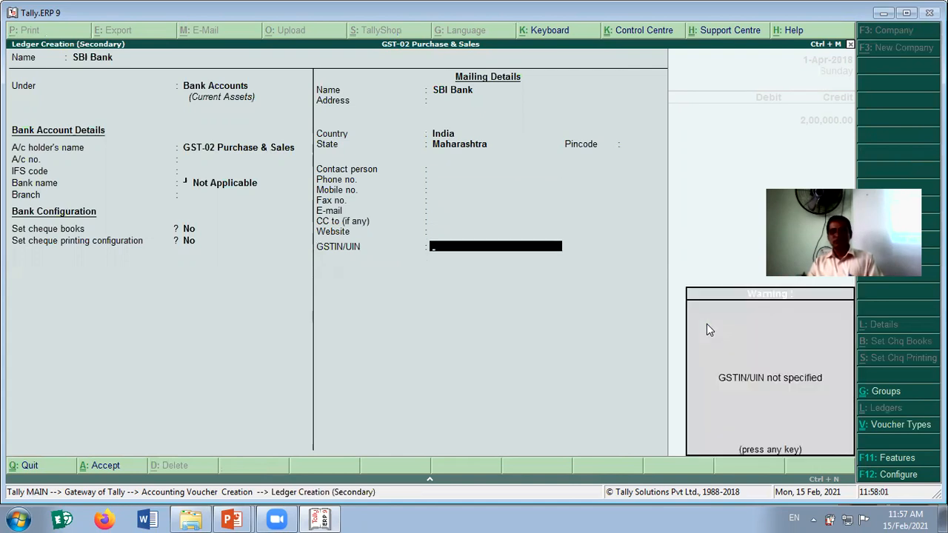
key("Return")
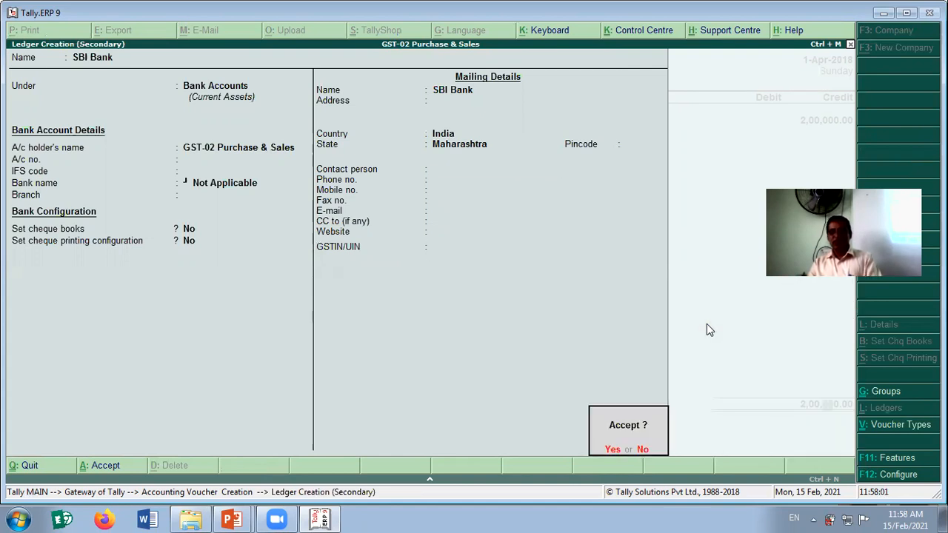
key("Return")
key("Return")
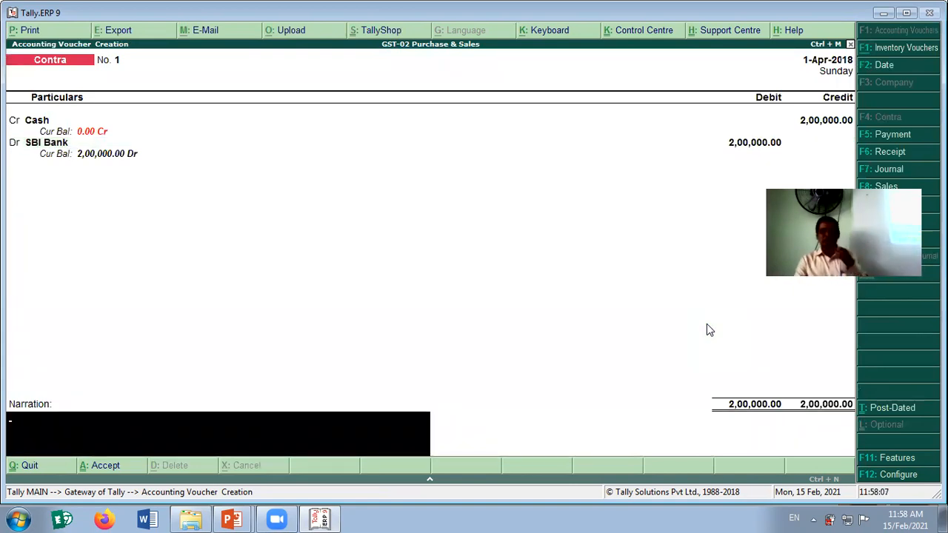
Enter the narration 'Being cash deposited in to bank' and accept Contra voucher No. 1
type("Beig")
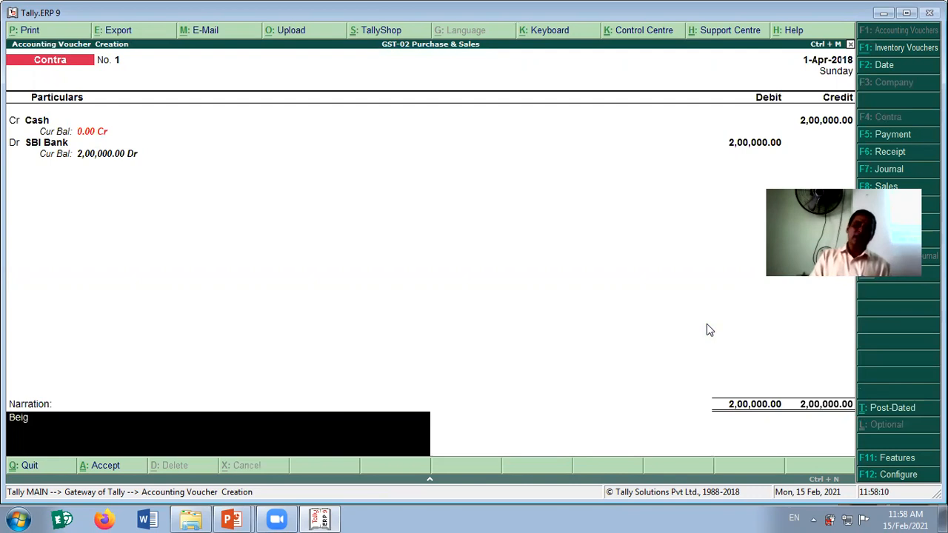
key("BackSpace")
type("ng")
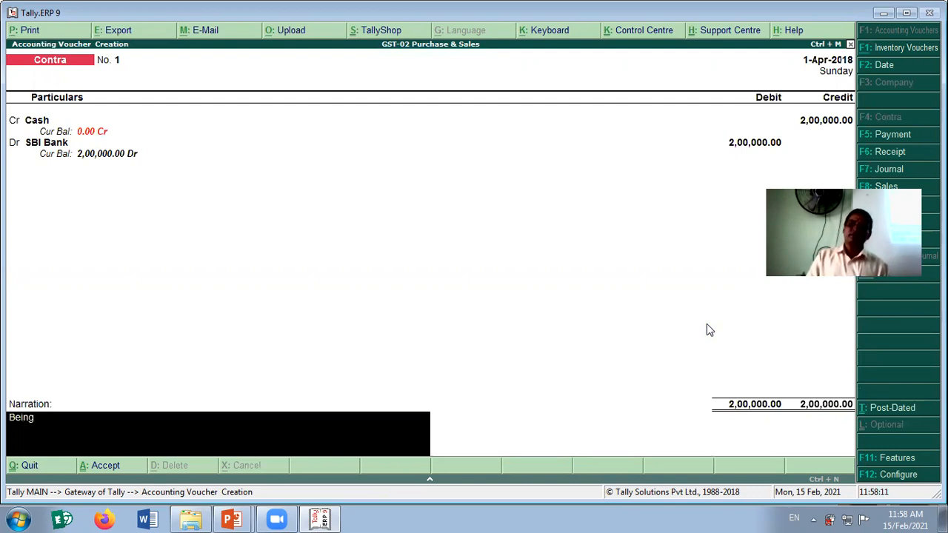
type(" cash deposited in to bank")
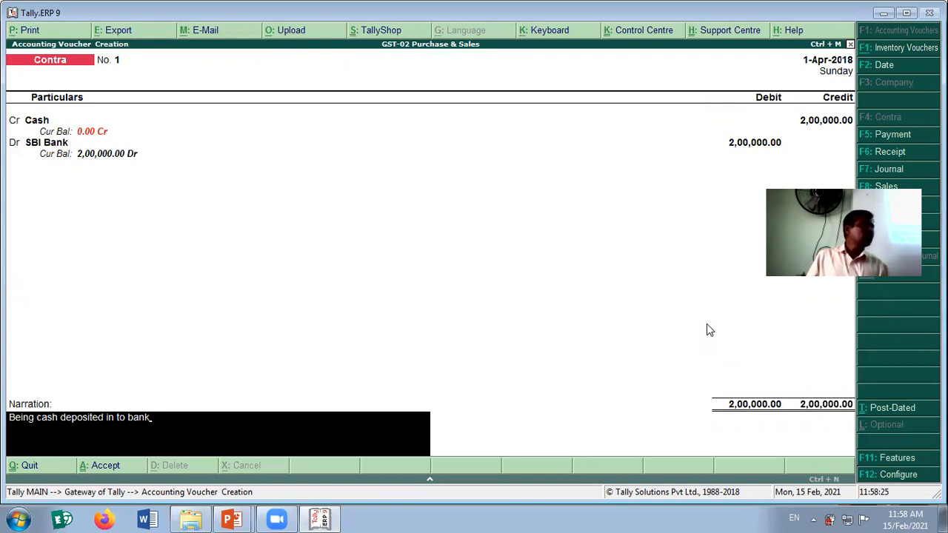
key("Return")
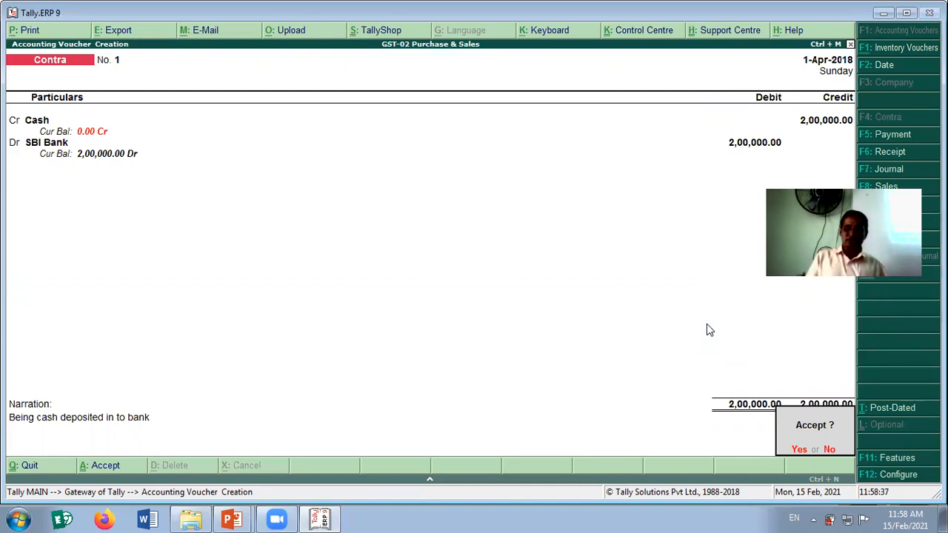
key("Return")
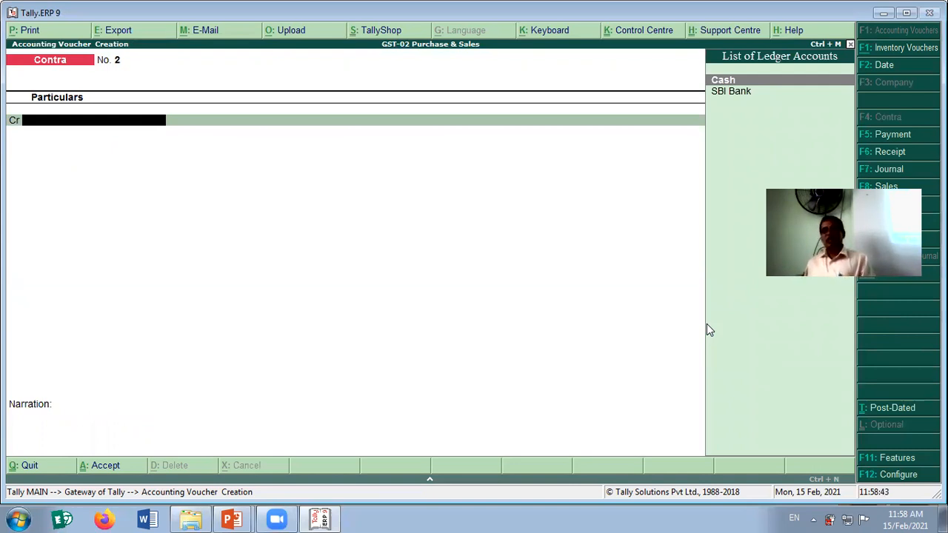
Switch to the slide show and advance to the purchase and sales exercise slide
key("alt+Tab")
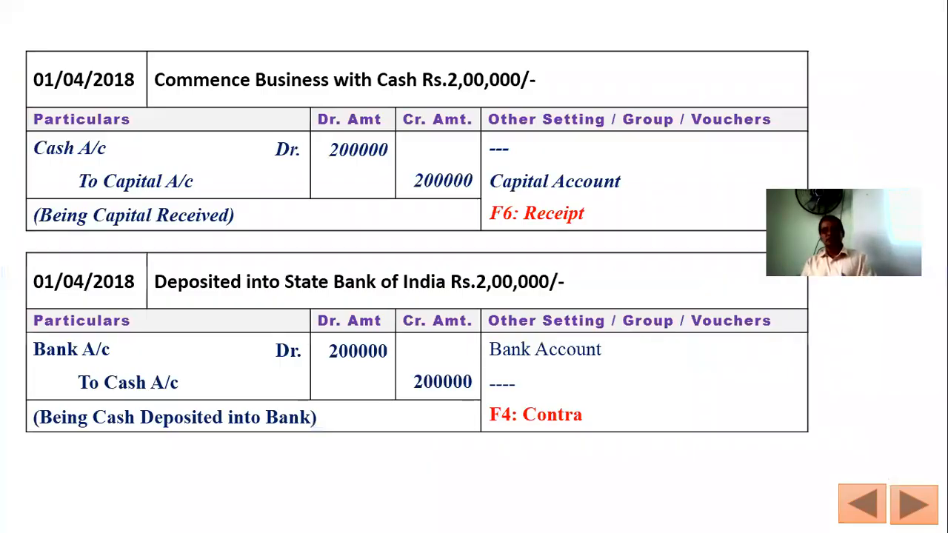
key("Right")
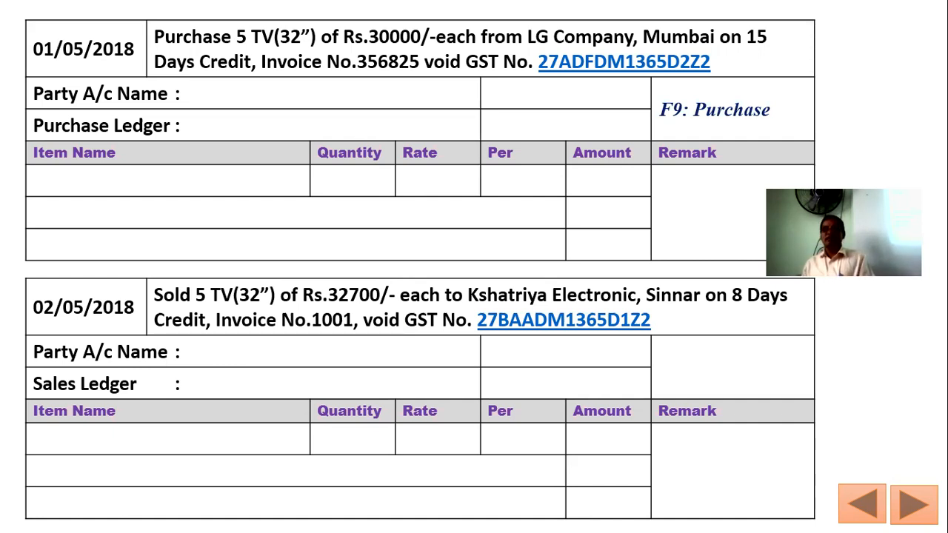
In the linked notes, select the supplier's GST number and the name LG Company, Mumbai
left_click(678, 67)
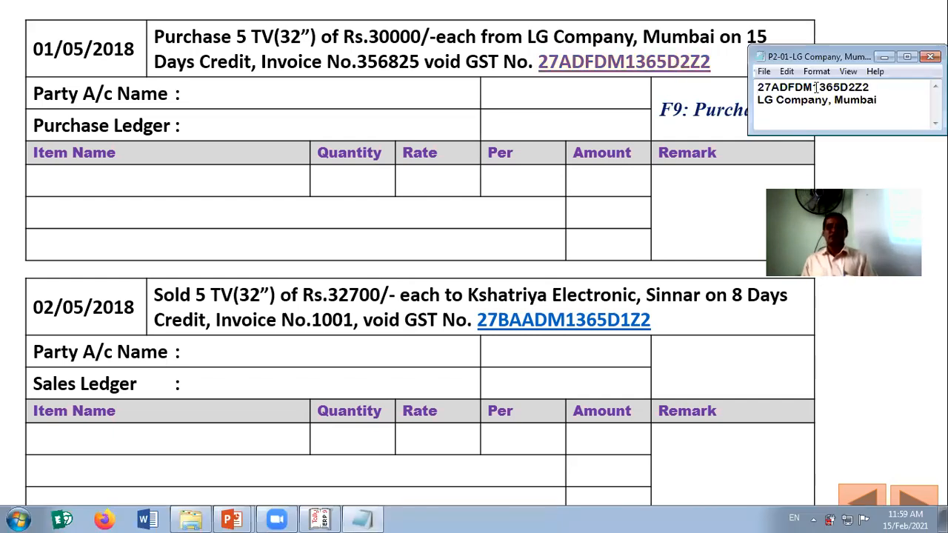
double_click(818, 87)
left_click_drag(878, 101, 745, 108)
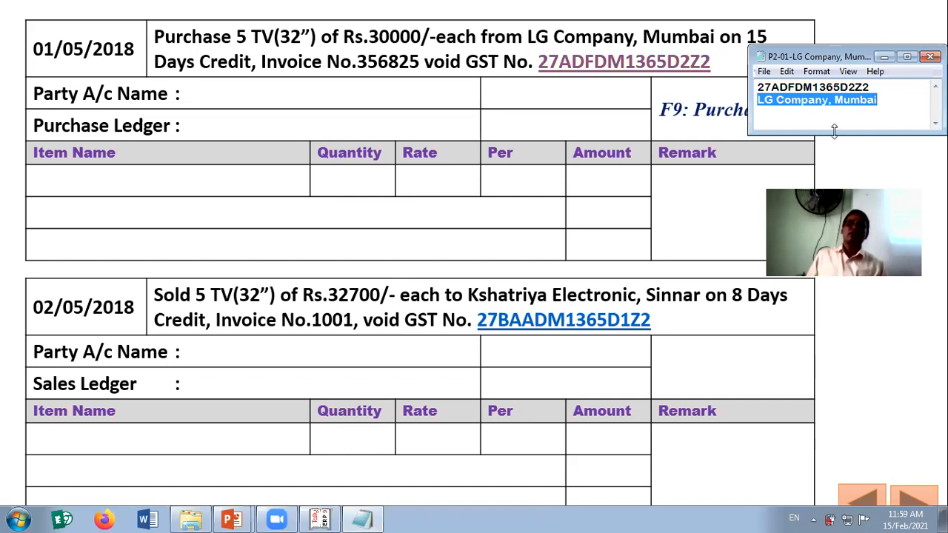
left_click(443, 102)
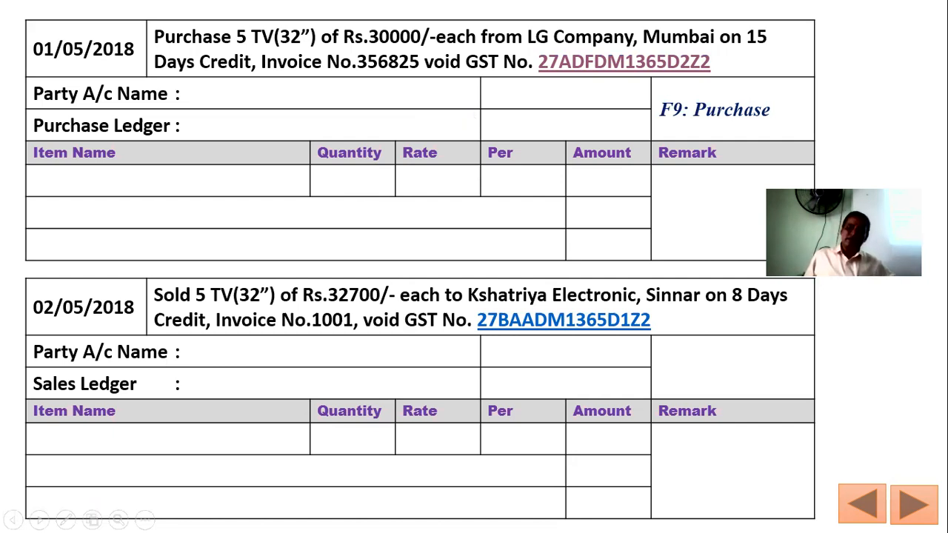
Reveal the party account, Purchase A/c and account group answers, then exit the slide show
key("Right")
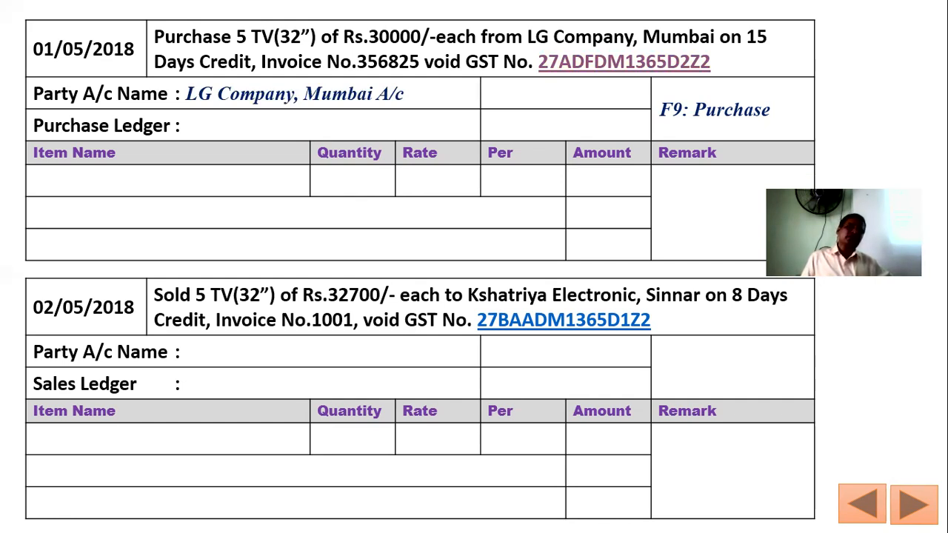
key("Right")
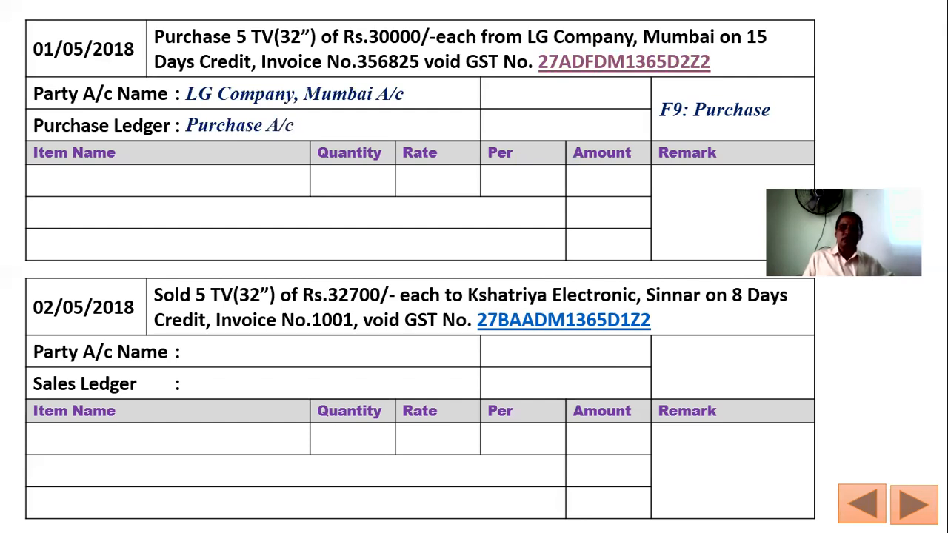
key("Right")
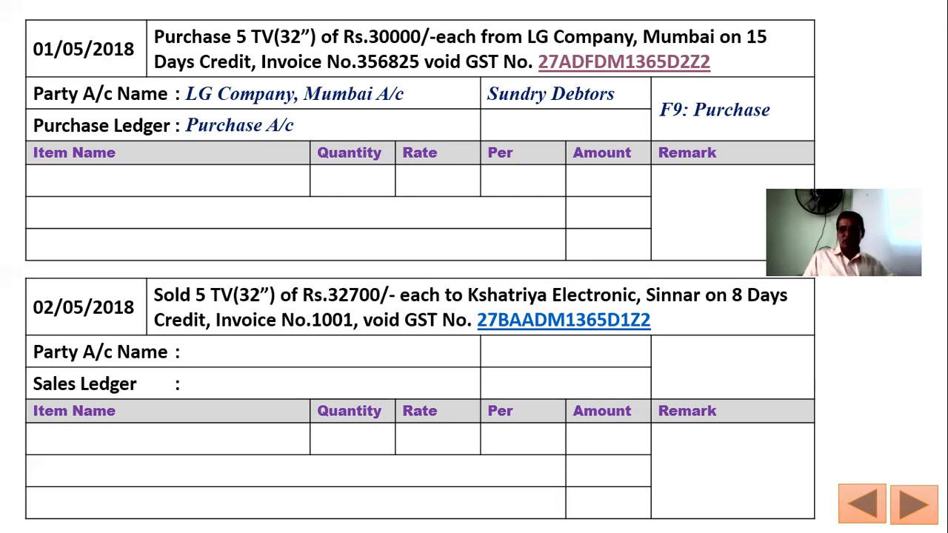
key("Escape")
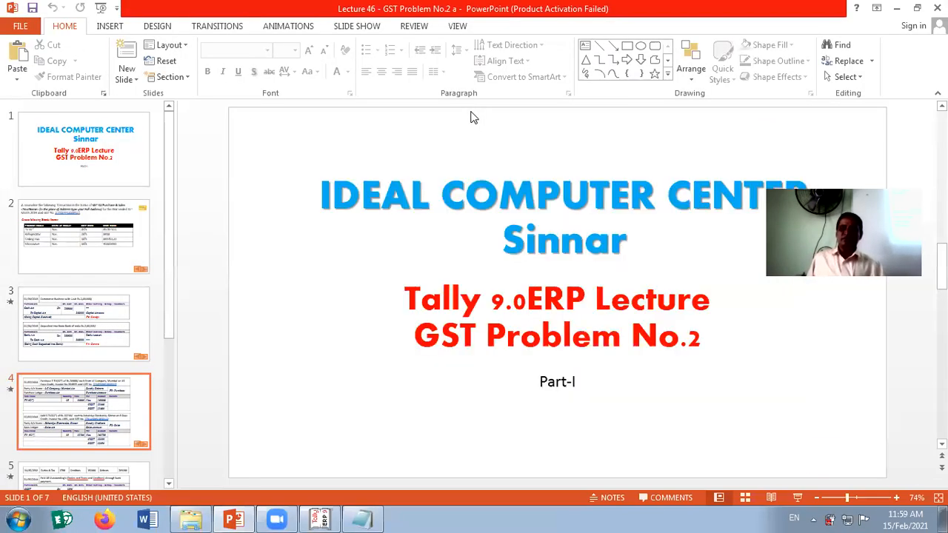
Correct the LG Company group on slide 4 from Sundry Debtors to Sundry Creditors
left_click(628, 172)
double_click(627, 172)
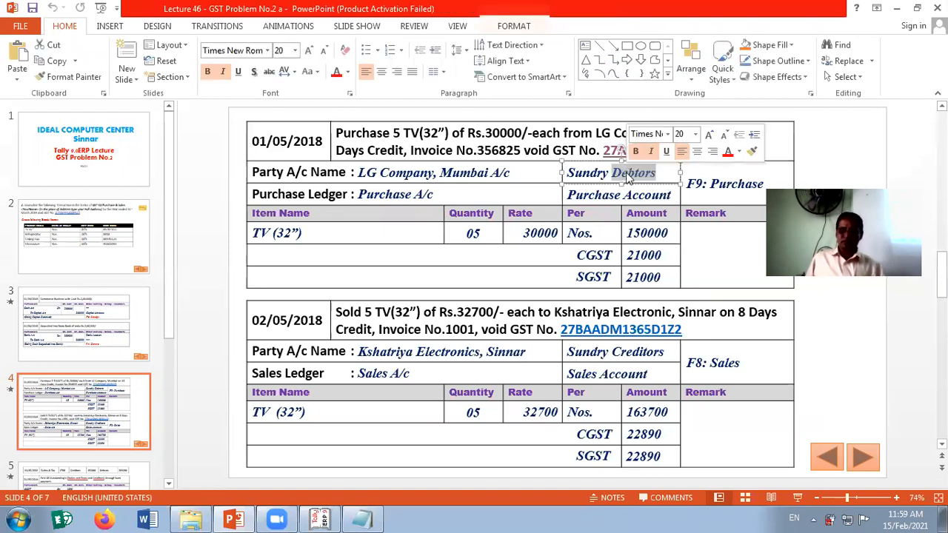
type("Credito")
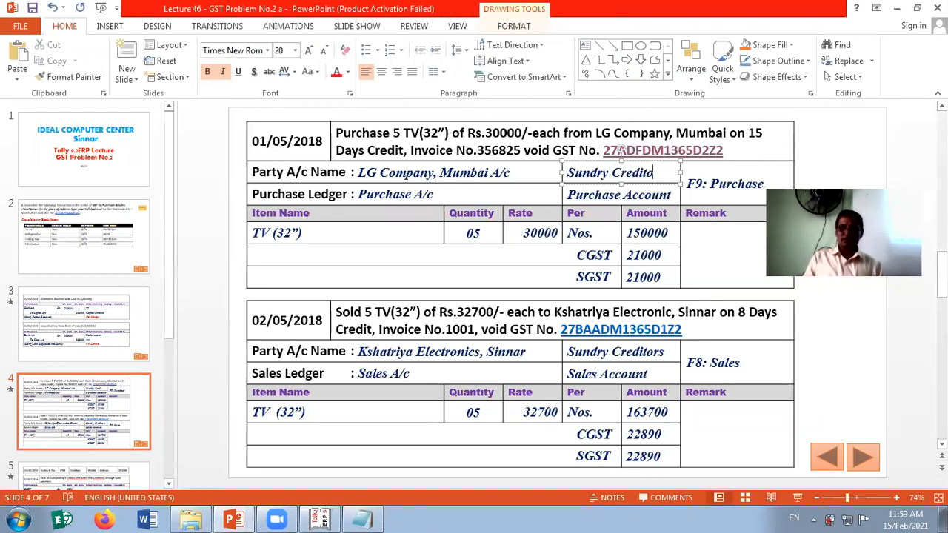
type("rs")
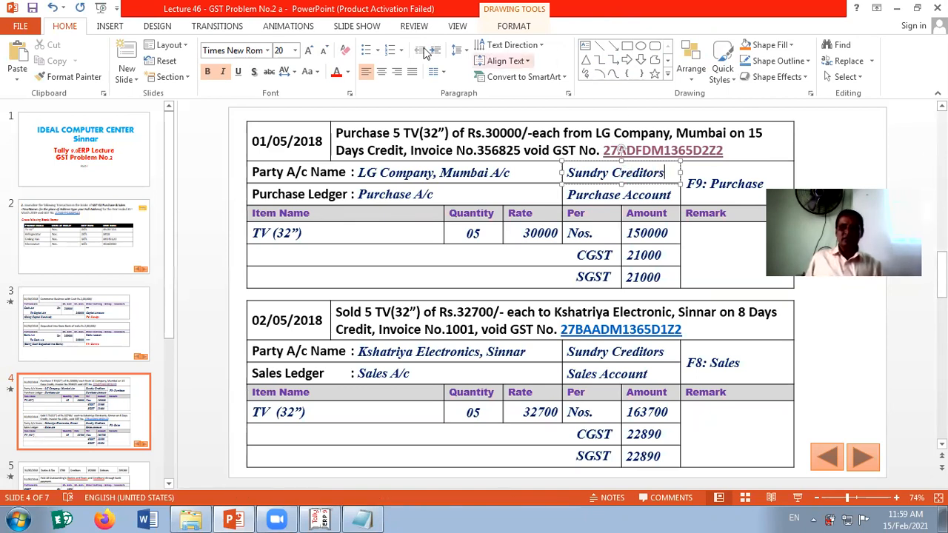
Start the slide show from the current slide 4
left_click(281, 28)
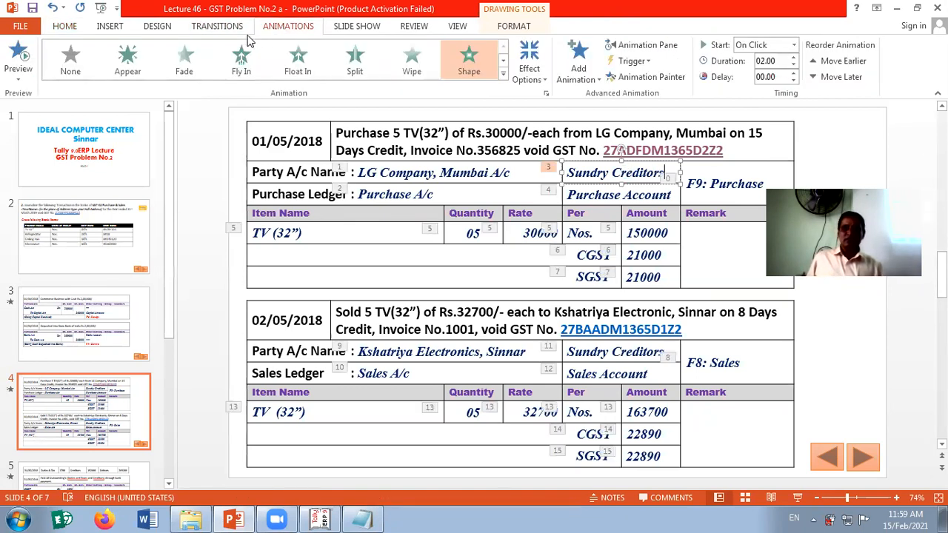
left_click(353, 28)
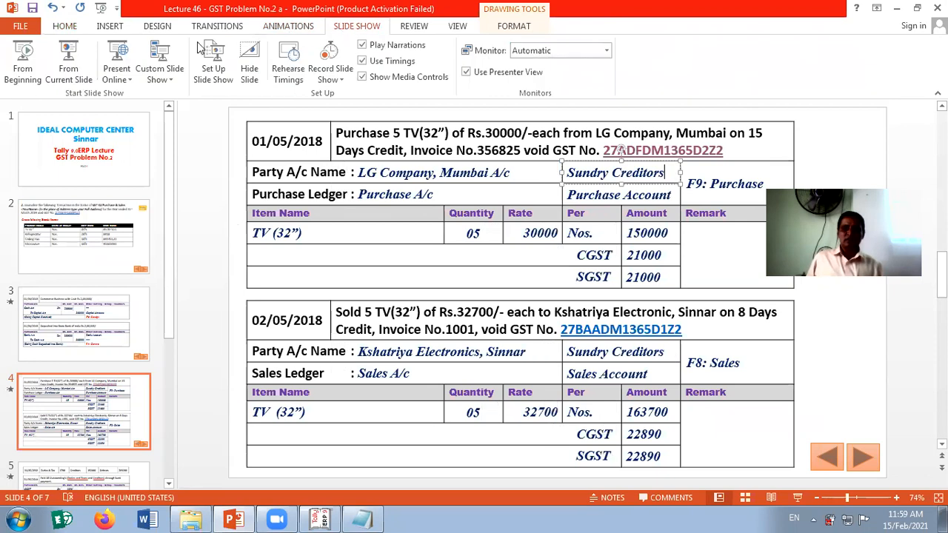
left_click(70, 65)
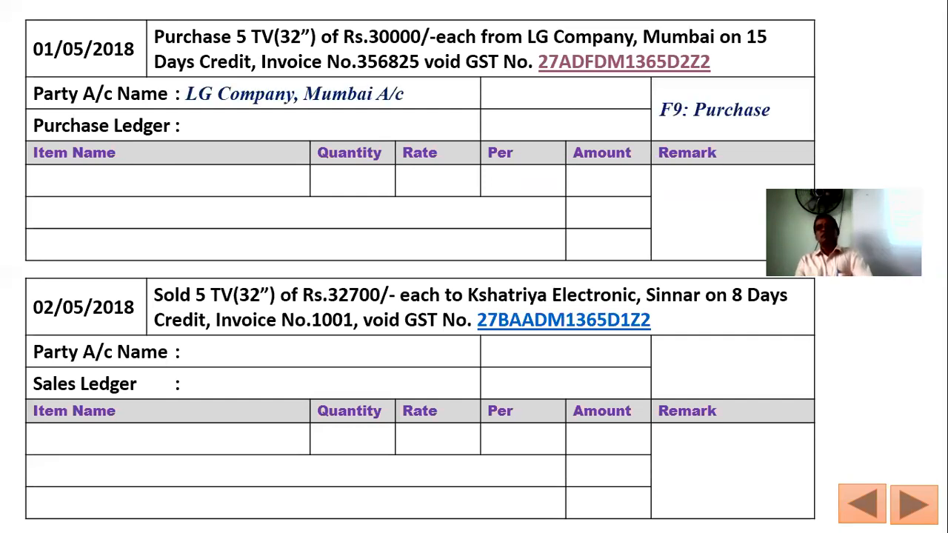
Reveal the next answer on slide 4, then return to the PowerPoint editing window
key("Right")
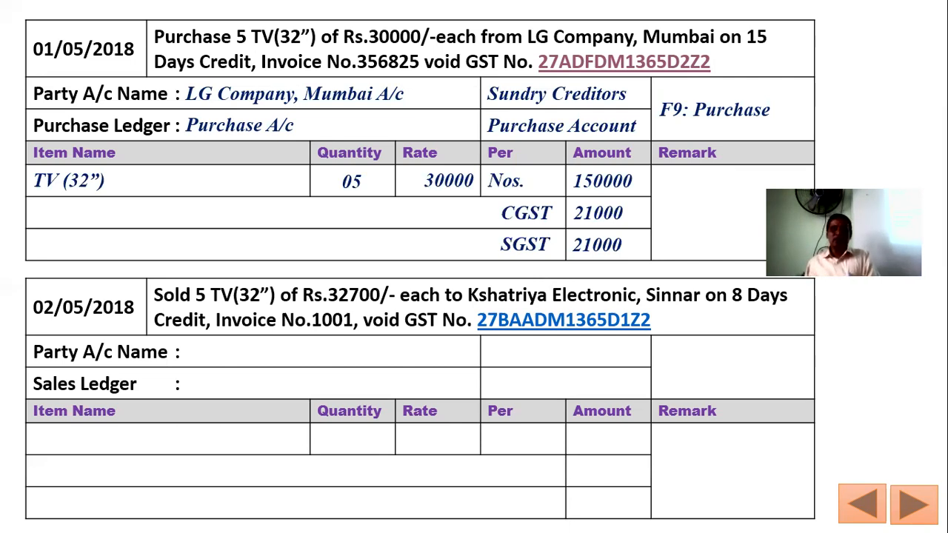
key("alt+Tab")
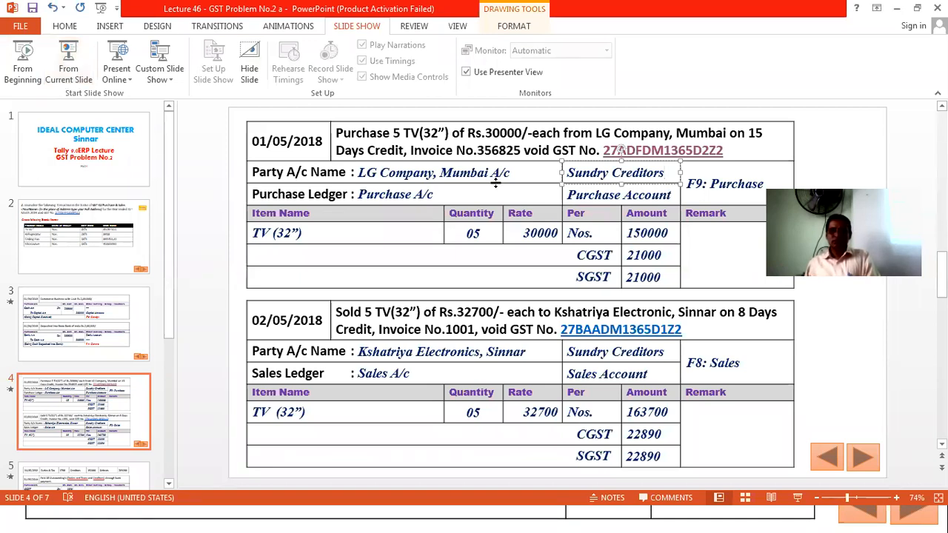
Present slide 4 full screen again, then switch to Tally's blank Contra voucher No. 2
left_click(728, 256)
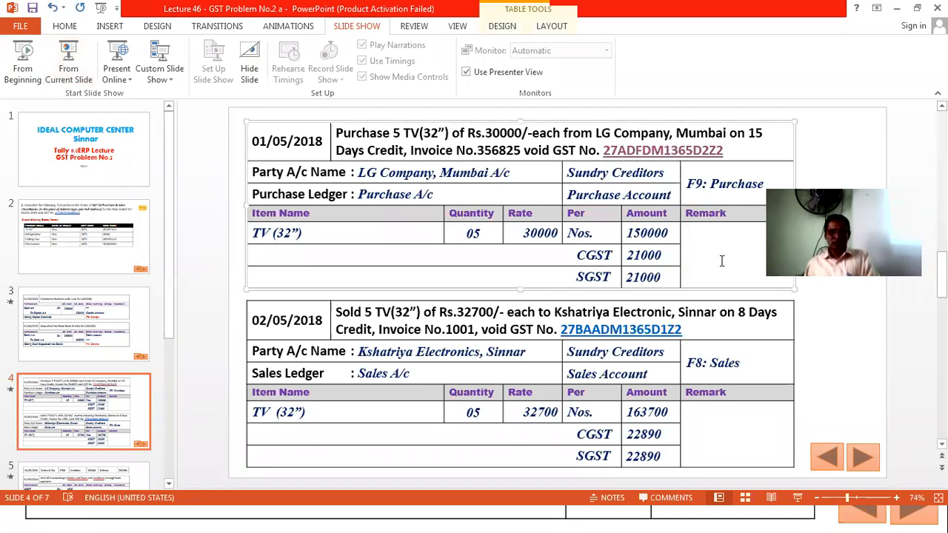
key("shift+F5")
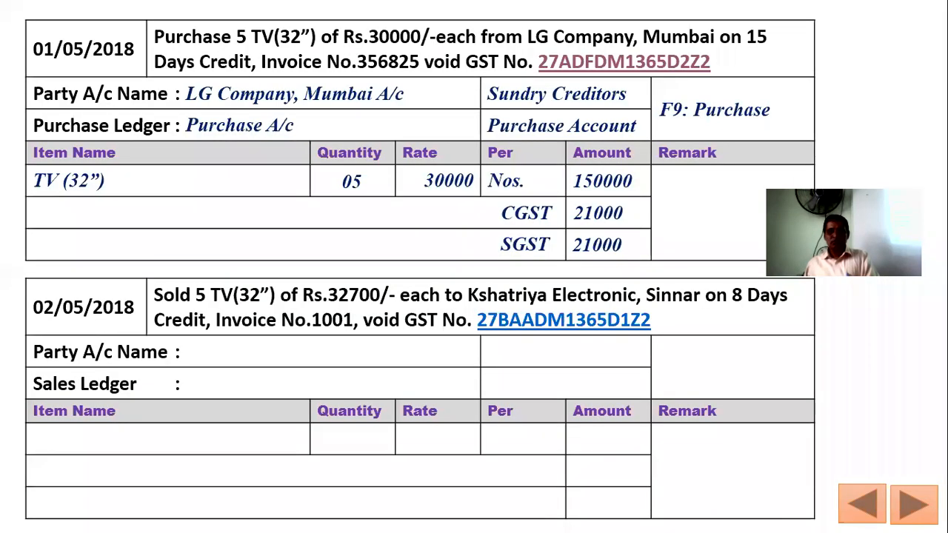
key("alt+Tab")
key("Tab")
key("Tab")
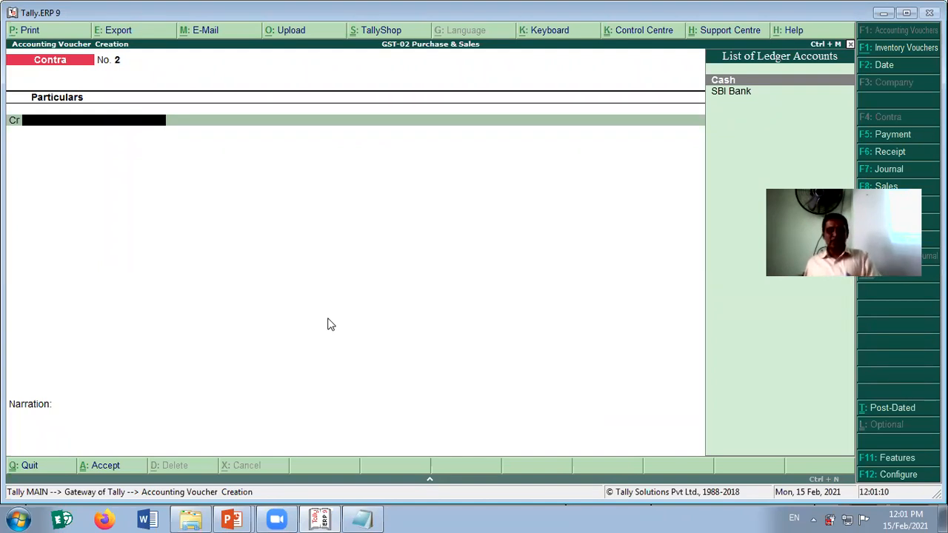
key("alt+Tab")
key("alt+Tab")
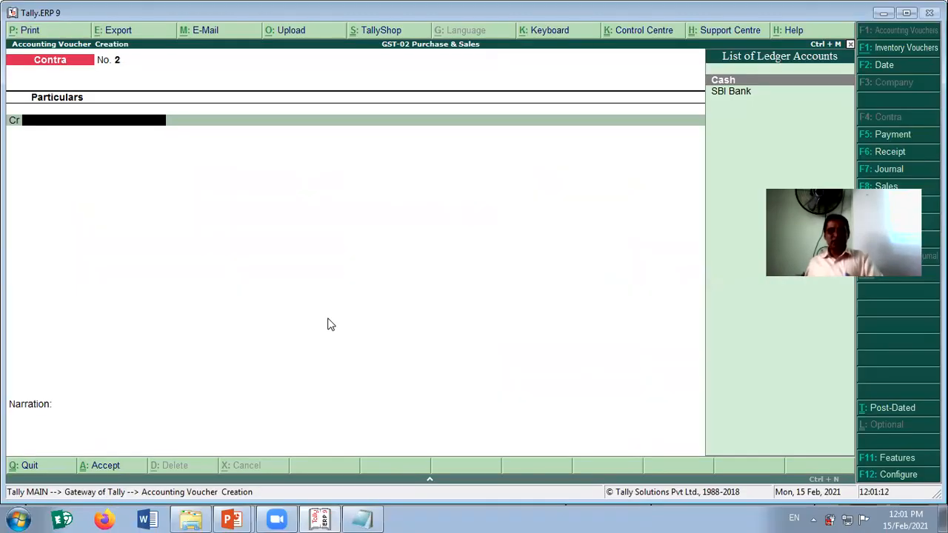
Start a Purchase voucher dated 1-May-2018 and move to the Party A/c name field
key("F2")
type("1-4")
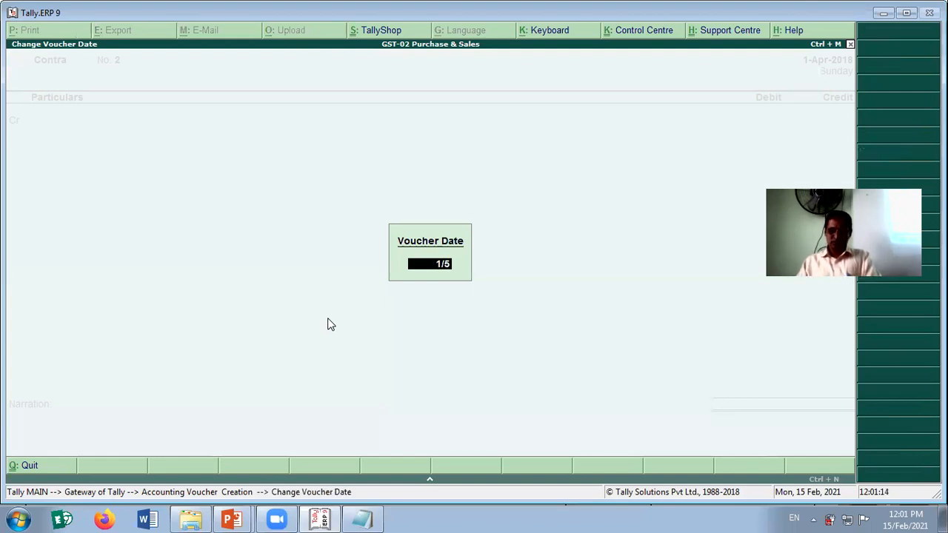
key("Return")
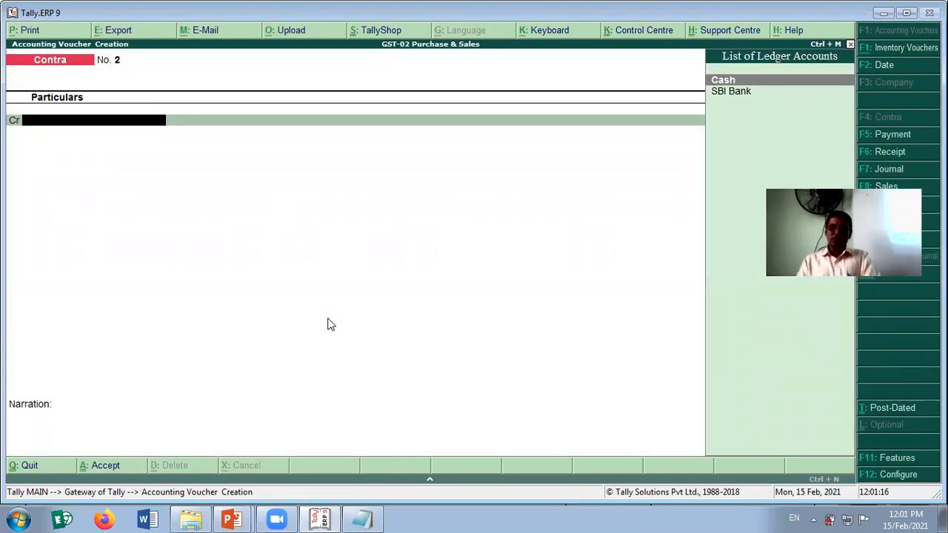
key("F9")
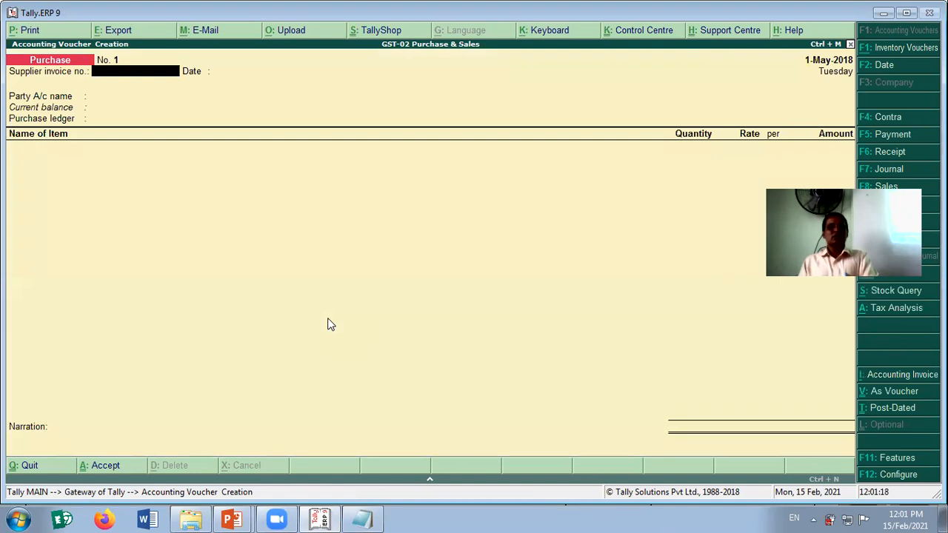
key("Return")
key("Return")
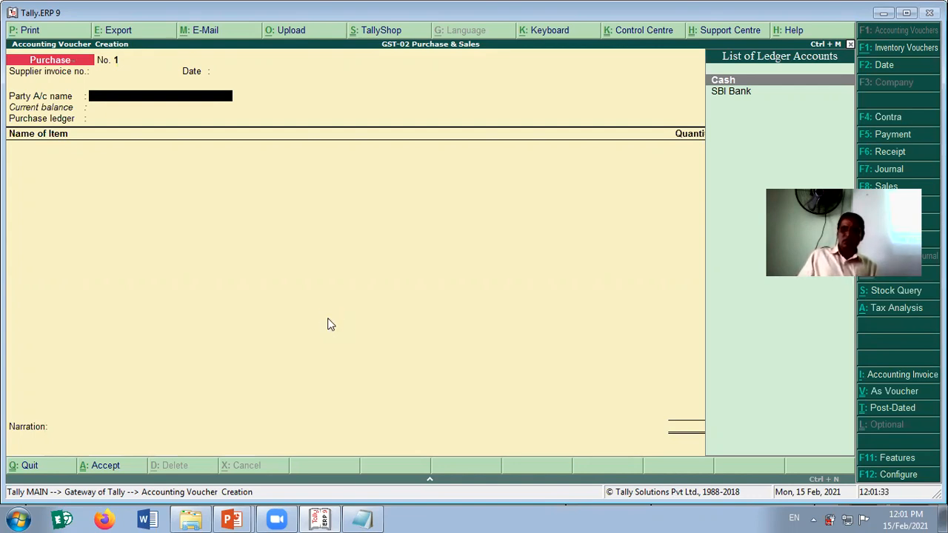
key("alt+c")
Name the new ledger LG Company, Mumbai and place it under Sundry Creditors
key("ctrl+alt+v")
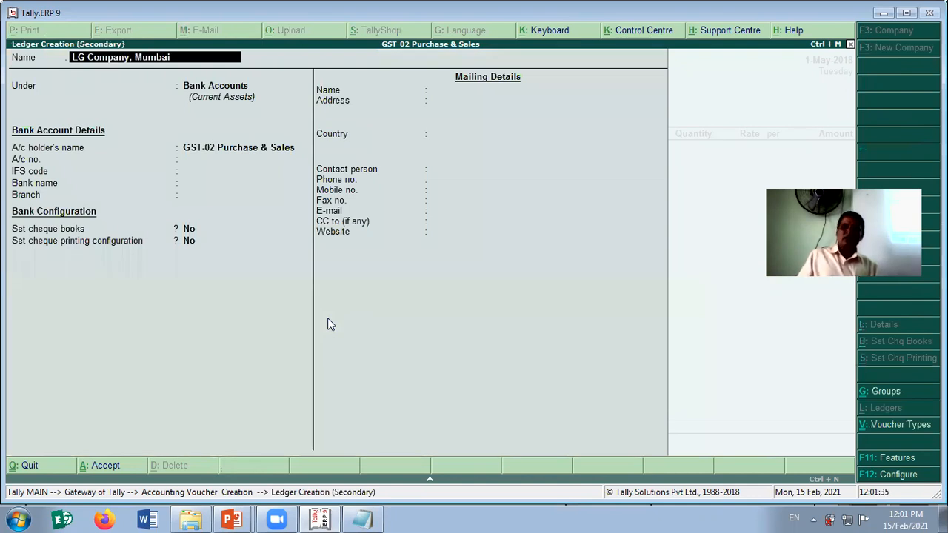
key("Return")
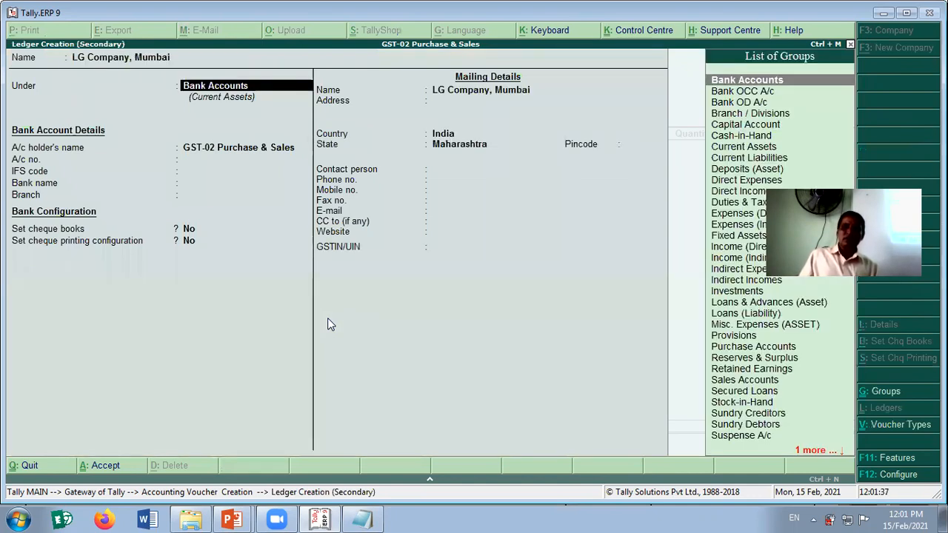
type("Su")
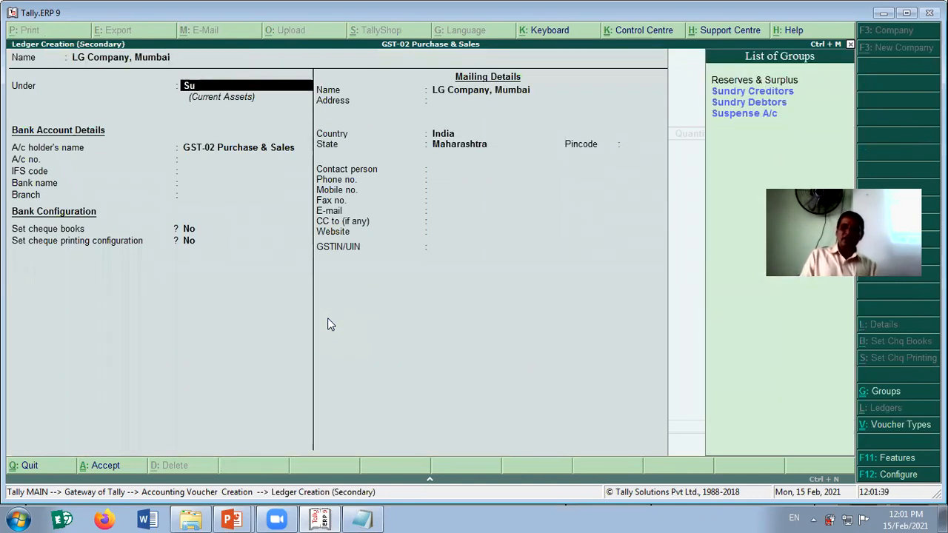
key("Down")
key("Down")
key("Up")
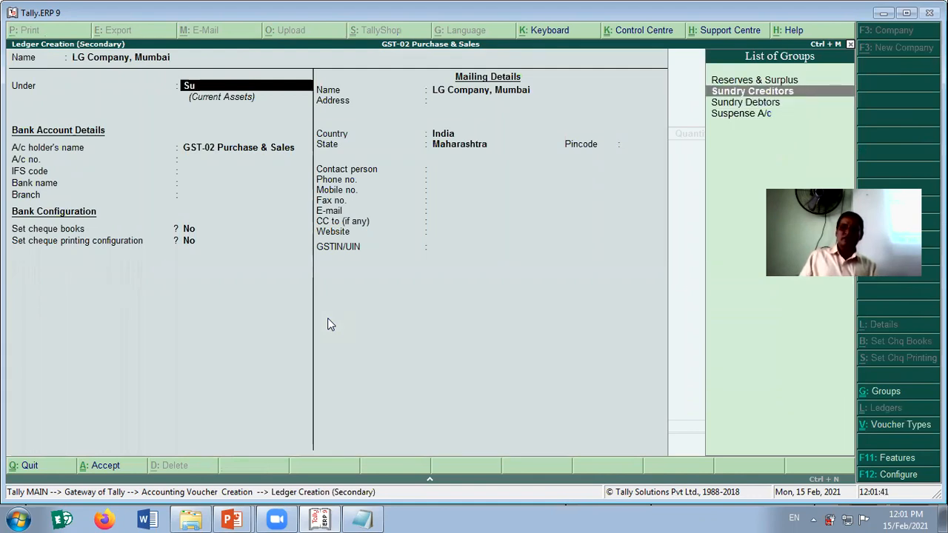
key("Return")
Enable GST details for the ledger with Regular registration type, then switch to the slides
key("Return")
key("Return")
key("Return")
key("Return")
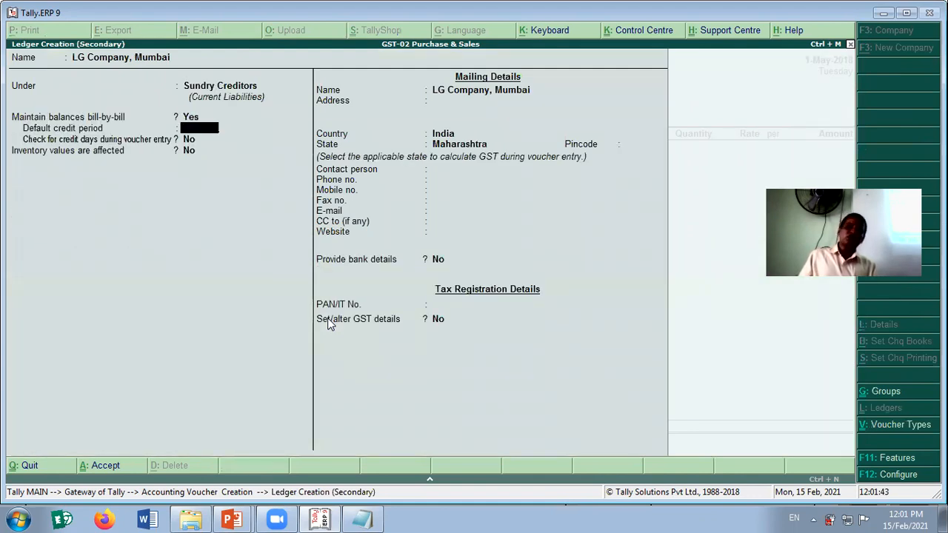
key("Return")
key("Return")
key("Return")
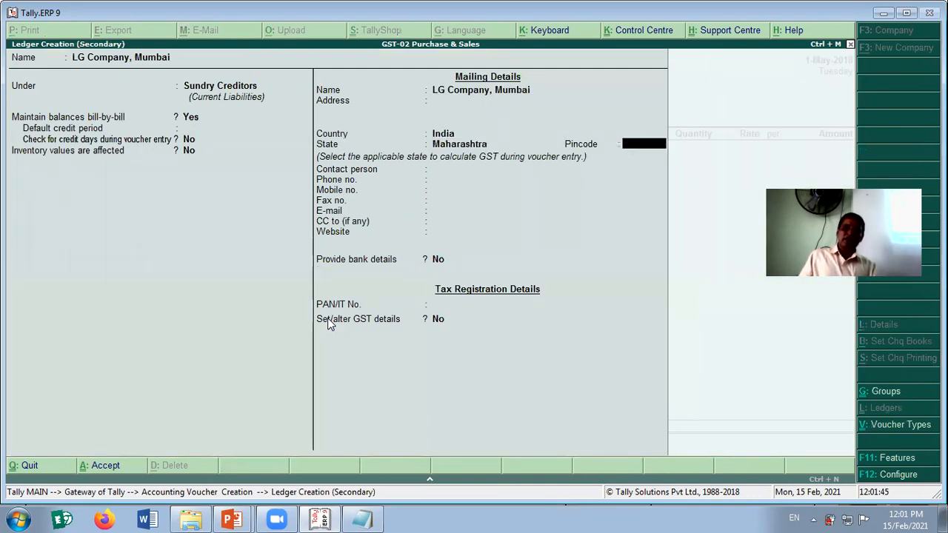
key("Return")
key("Return")
key("Return")
key("Return")
key("Return")
key("Return")
key("Return")
key("Return")
key("Return")
type("y")
key("Return")
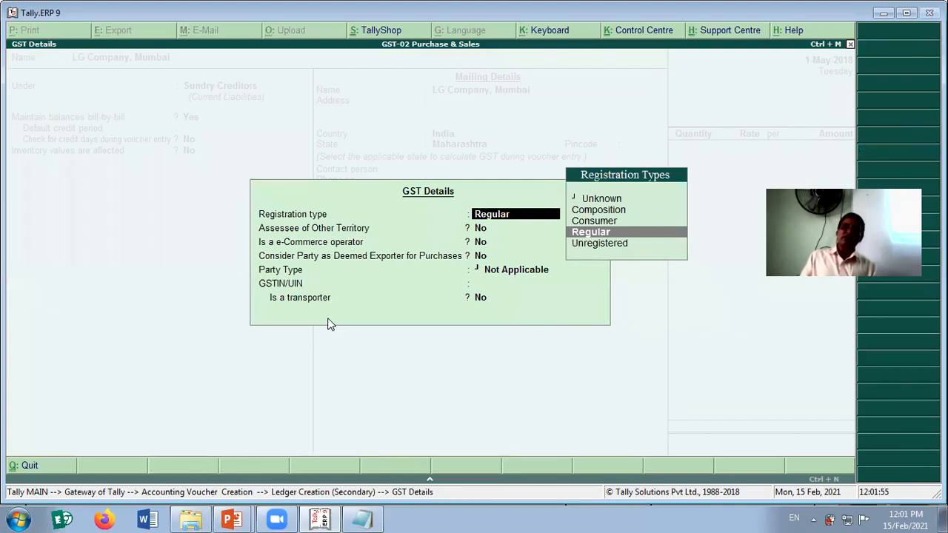
key("Return")
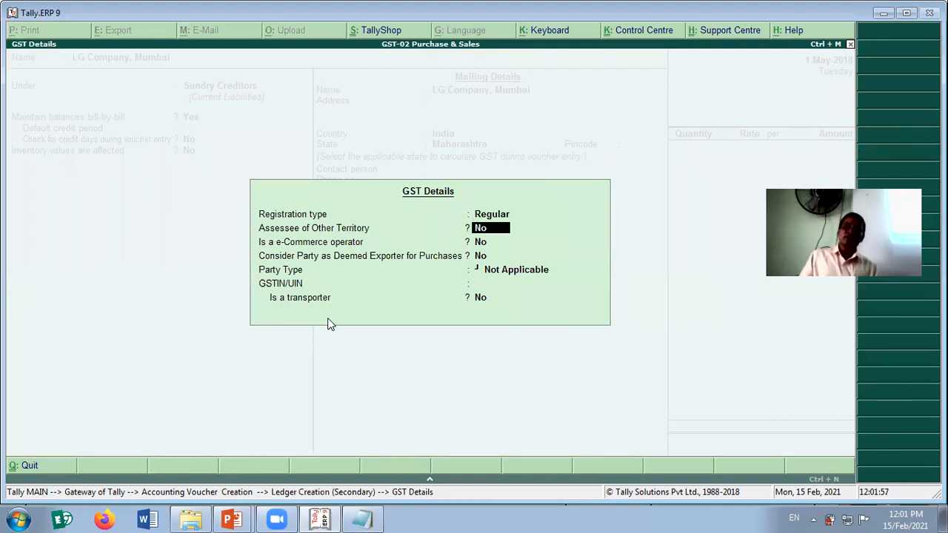
key("Return")
key("Return")
key("Return")
key("Return")
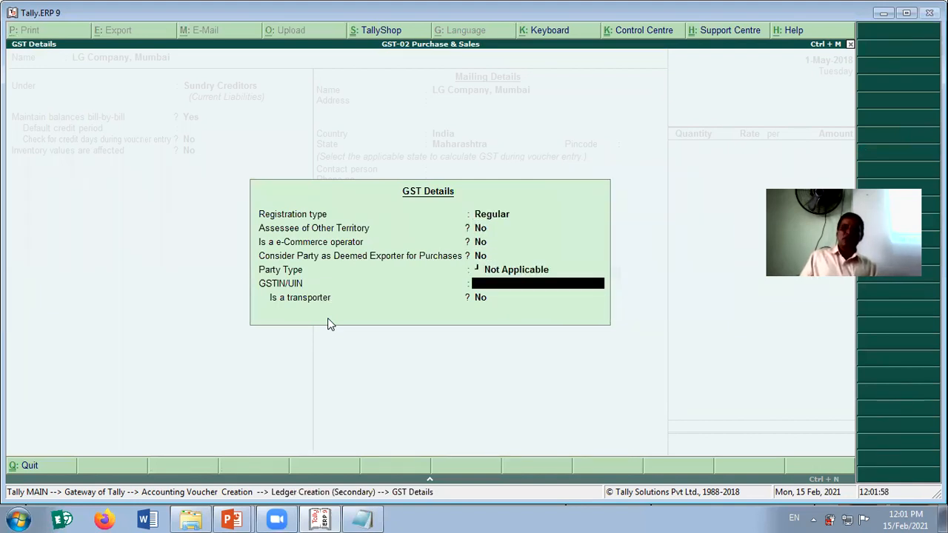
key("alt+Tab")
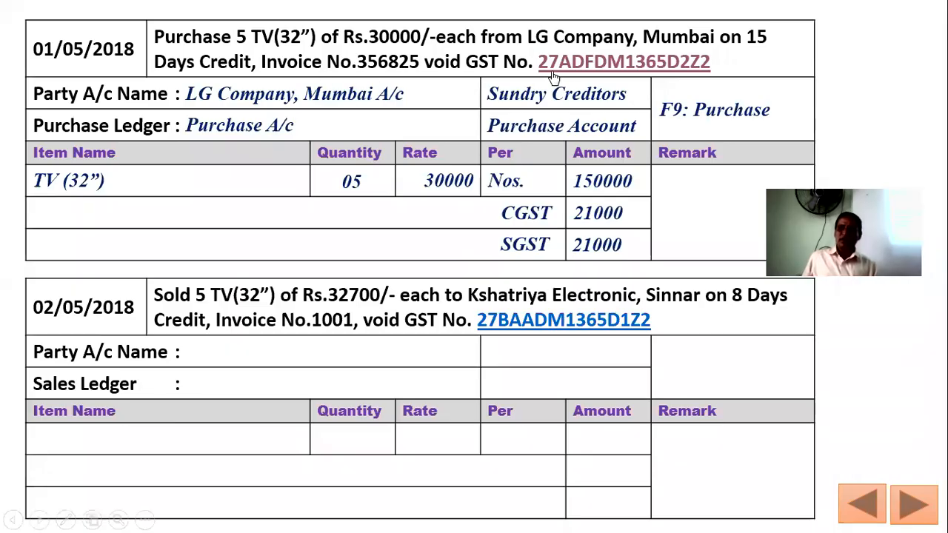
Select the supplier's GST number in the notes, then return to Tally's GST Details
key("alt+Tab")
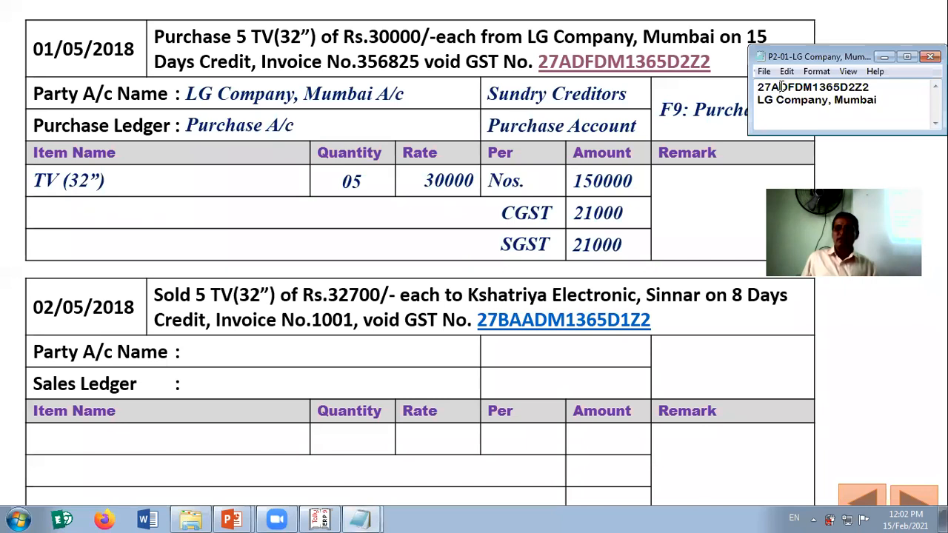
double_click(781, 87)
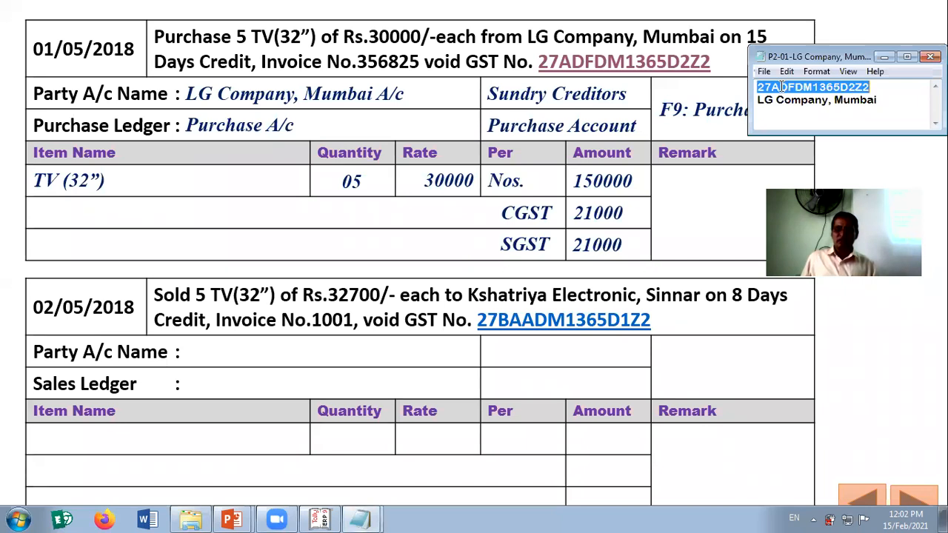
left_click(931, 56)
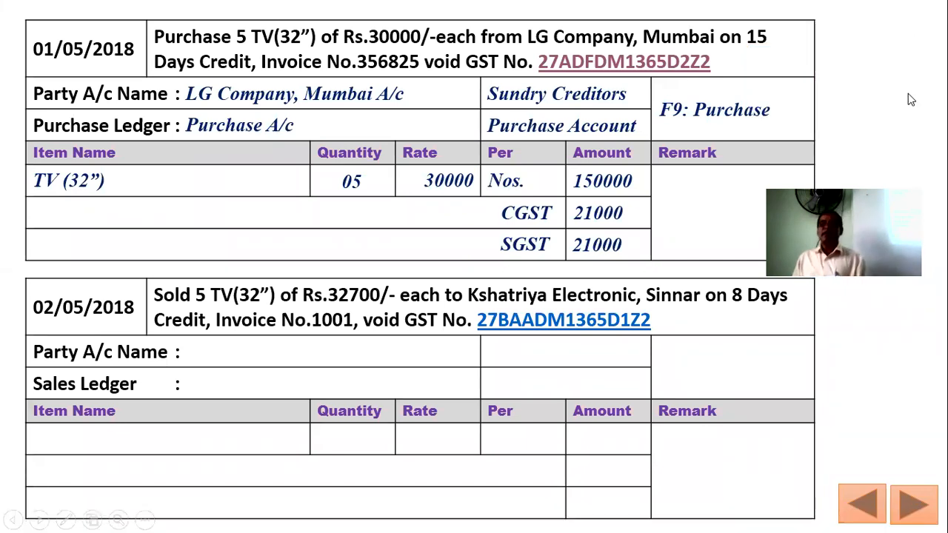
key("alt+Tab")
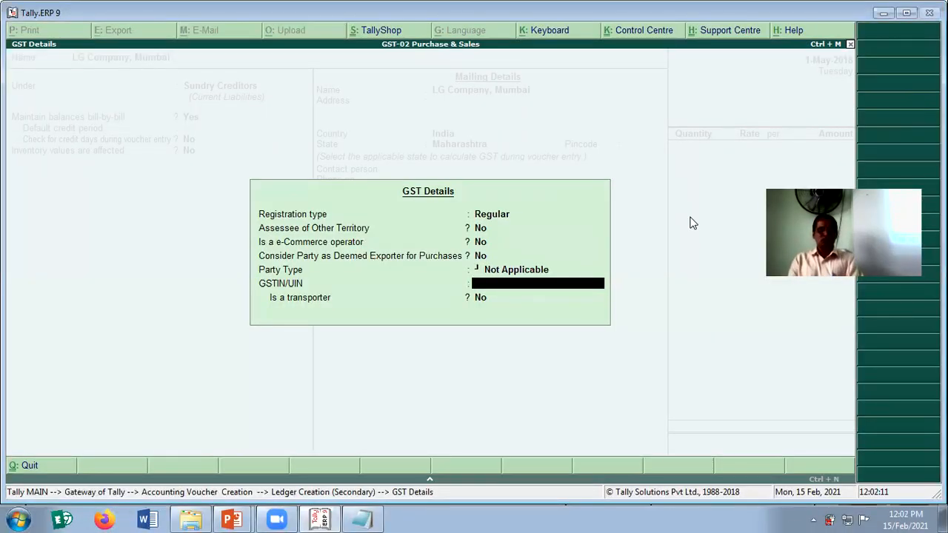
Enter the supplier's GSTIN, pass the warning, save the LG Company, Mumbai ledger and accept Party Details
key("ctrl+alt+v")
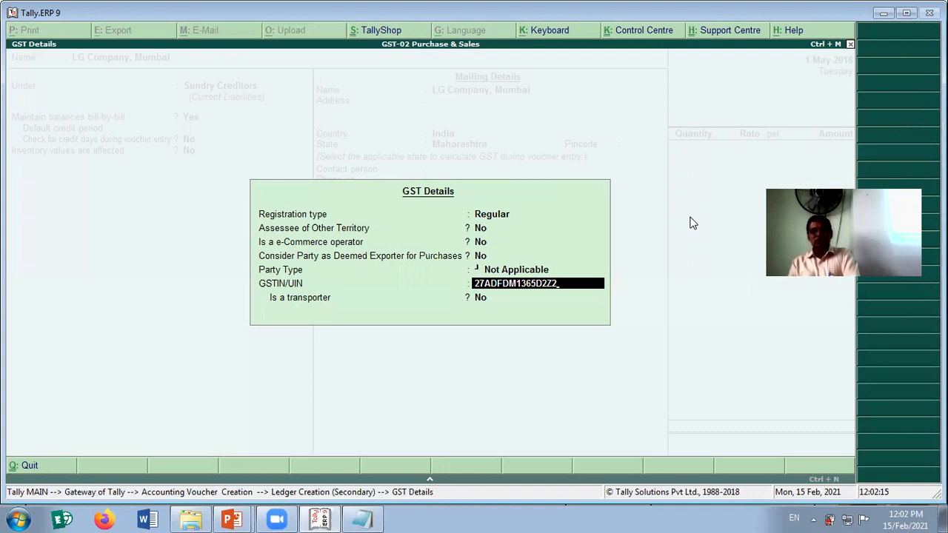
key("Return")
key("Return")
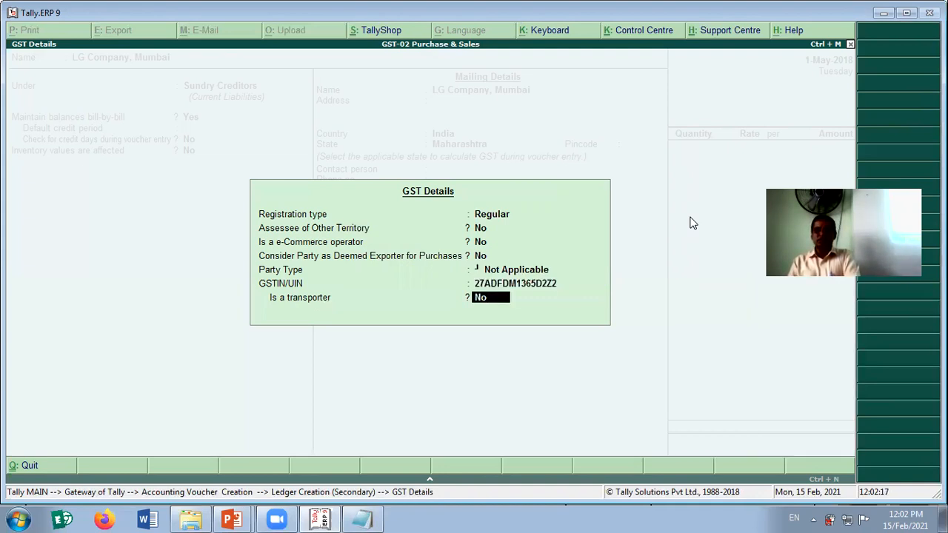
key("Return")
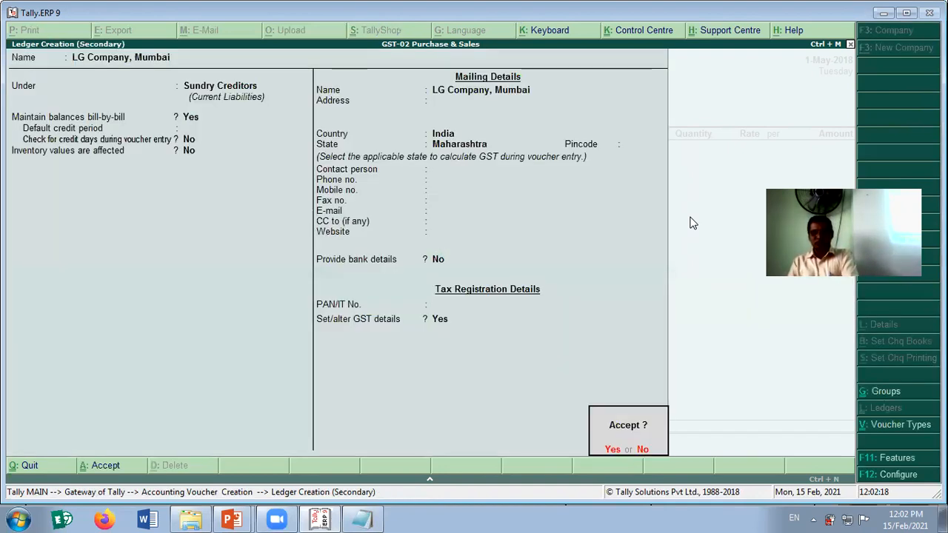
key("Return")
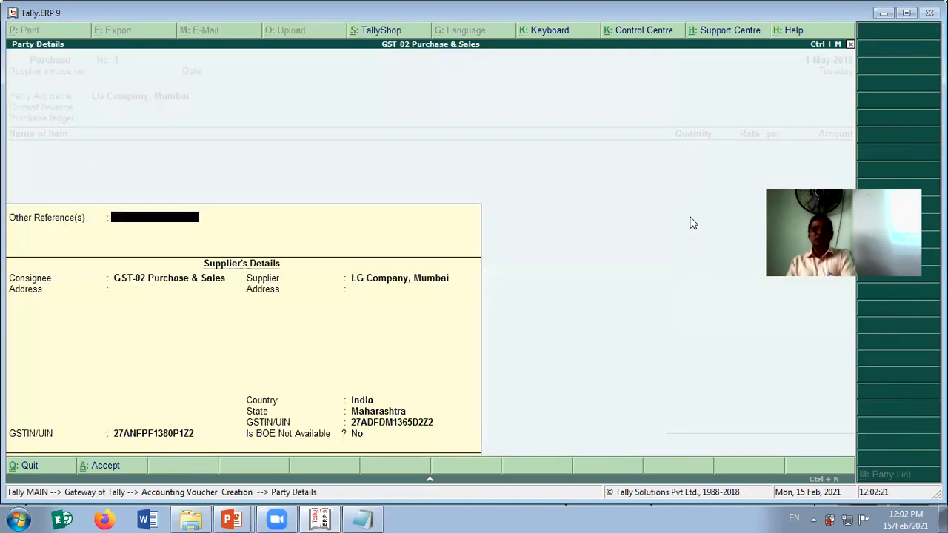
key("Return")
key("Return")
key("Return")
key("Return")
key("Return")
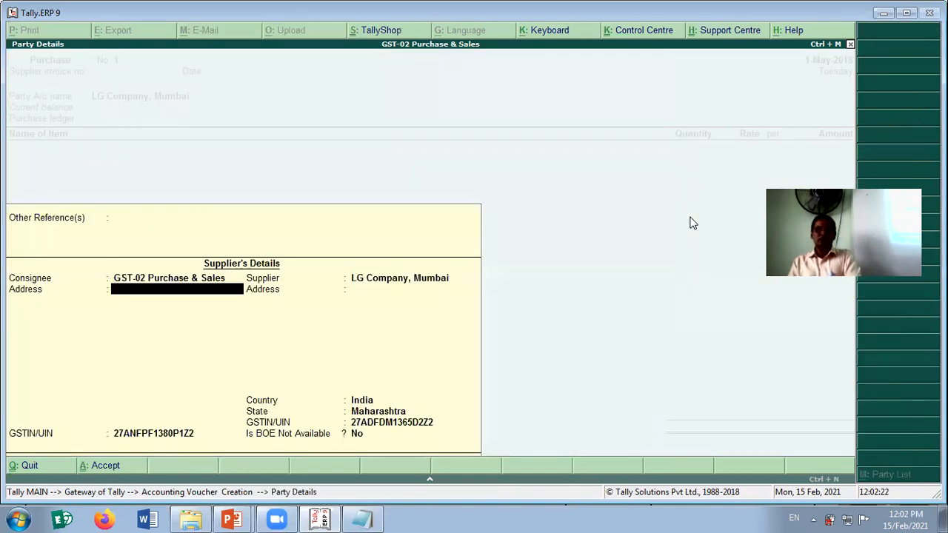
key("Return")
key("Return")
key("Return")
key("Return")
key("Return")
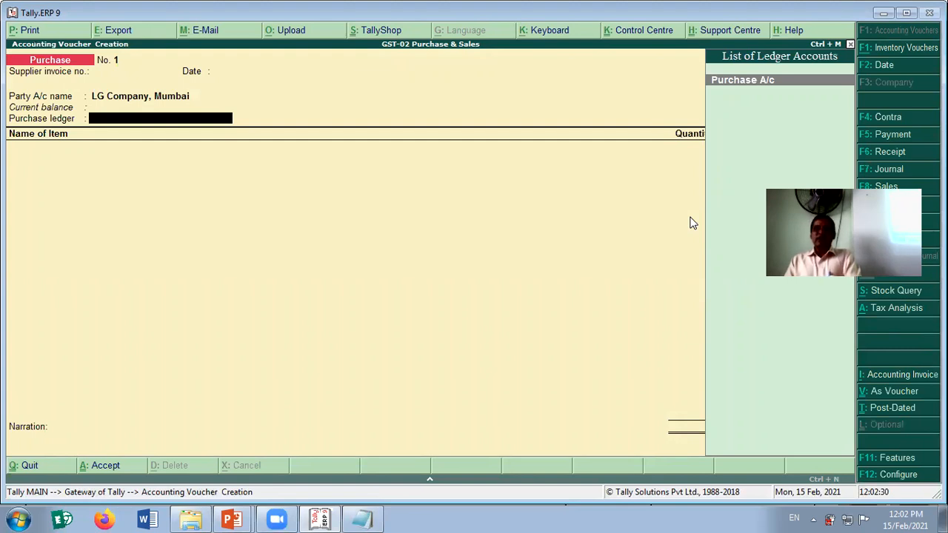
Select Purchase A/c and add 5 Nos of Tv 32" at 30,000 for 1,50,000
key("Return")
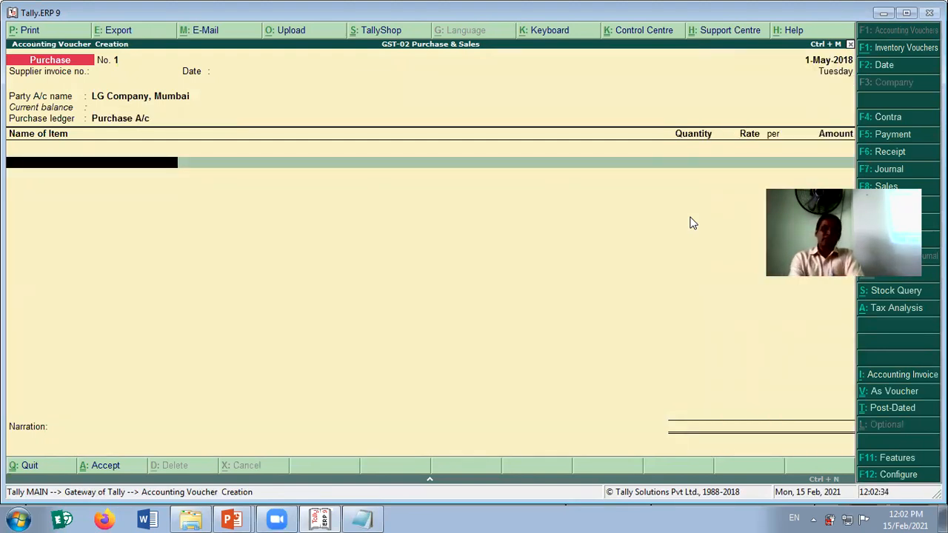
key("Down")
key("Return")
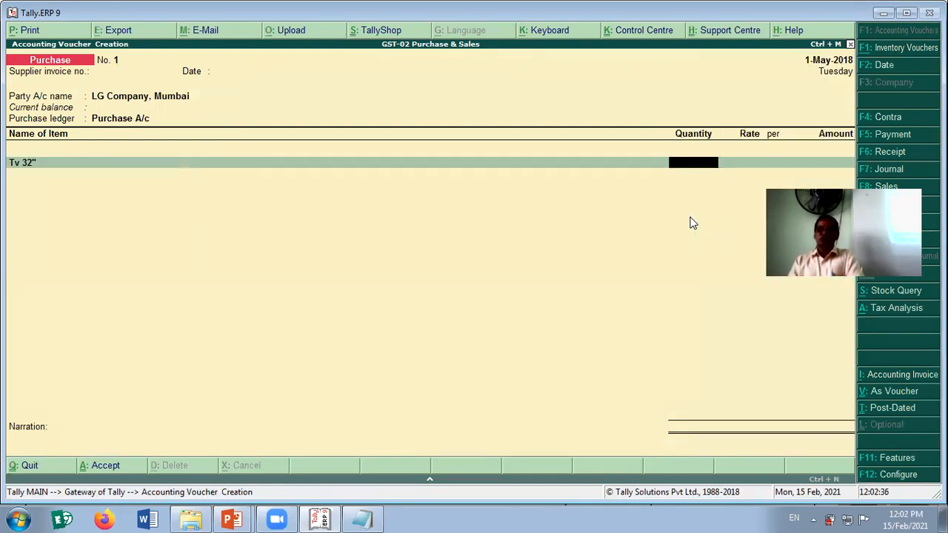
type("5")
key("Return")
type("30000")
key("Return")
key("Return")
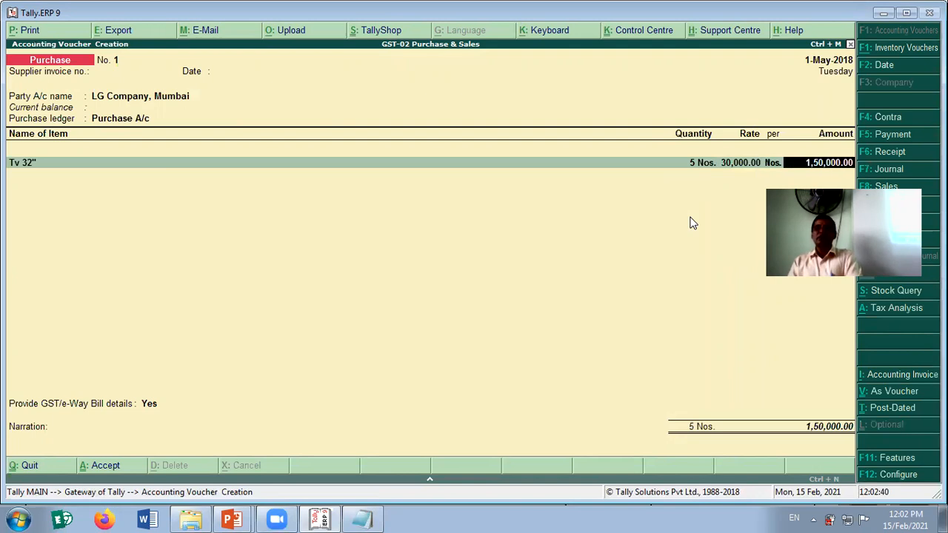
key("Return")
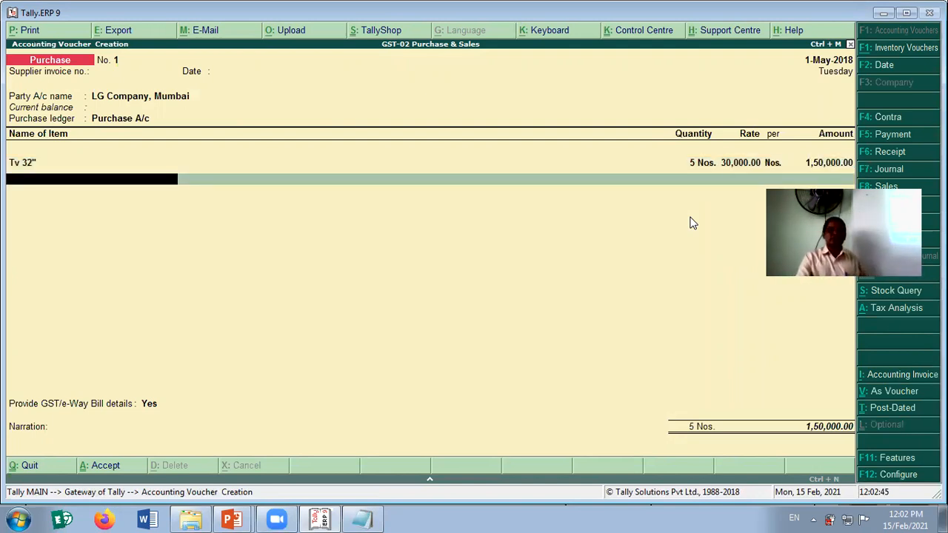
Add the CGST and SGST ledgers, bringing the voucher total to 1,92,000
key("Return")
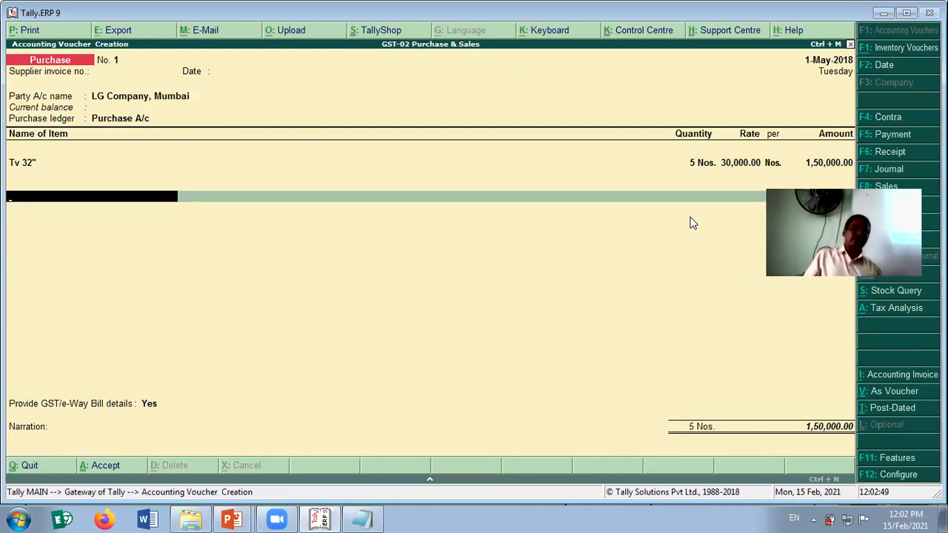
type("Cg")
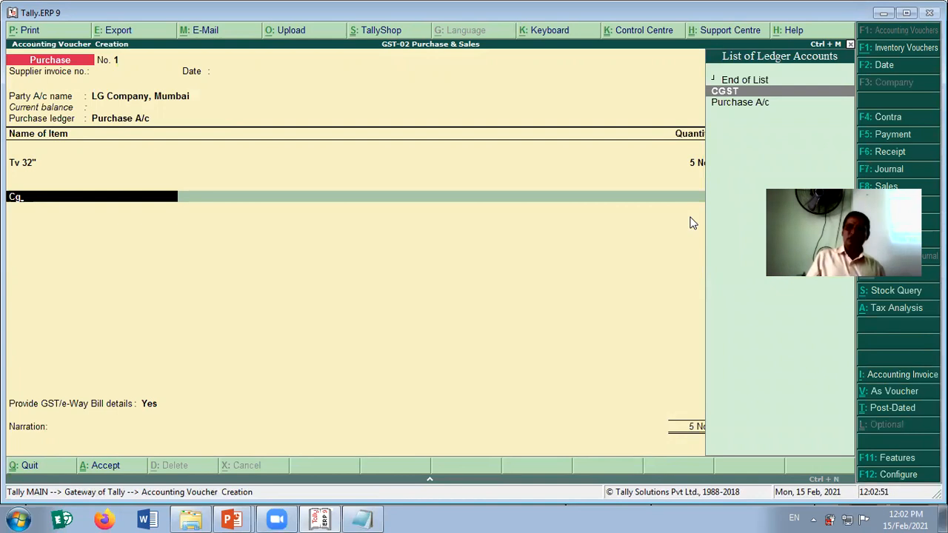
key("Return")
key("Return")
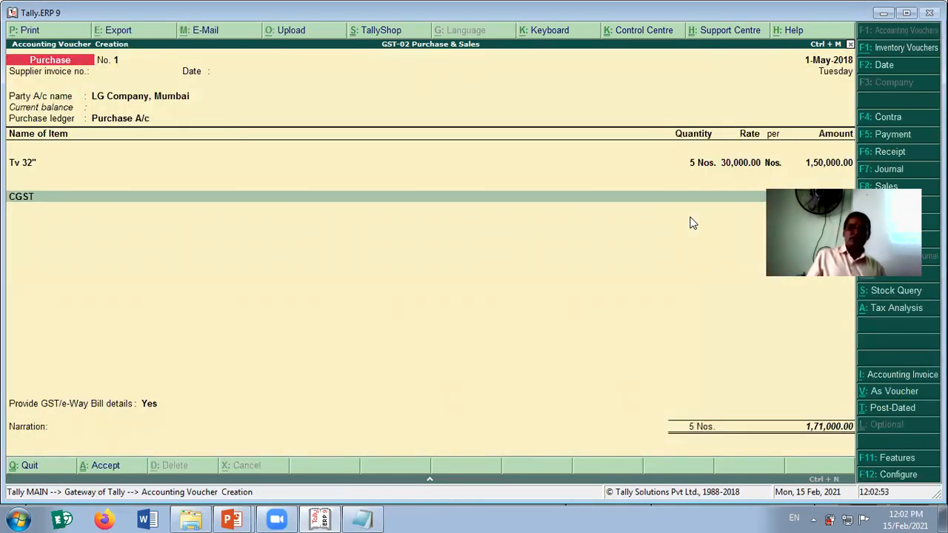
key("Return")
type("Sg")
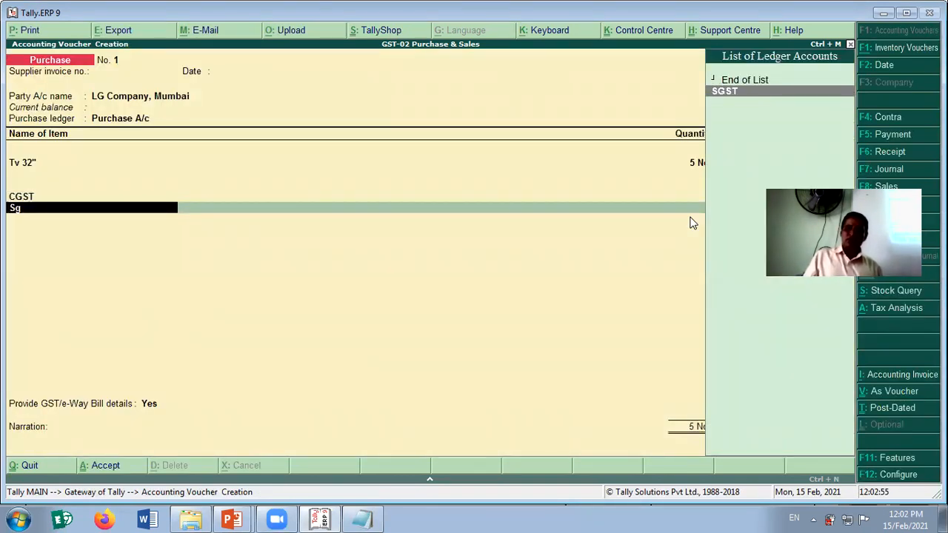
key("Return")
key("Return")
key("Return")
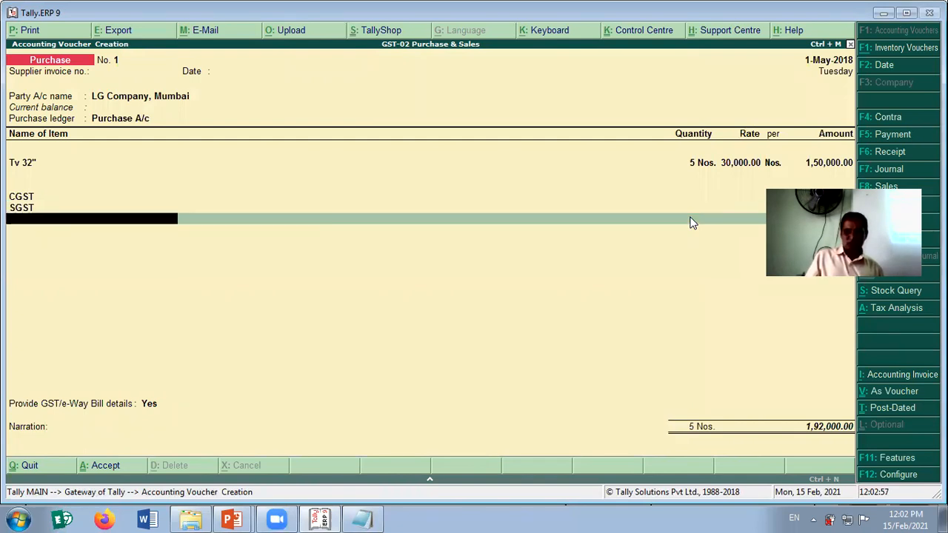
key("Return")
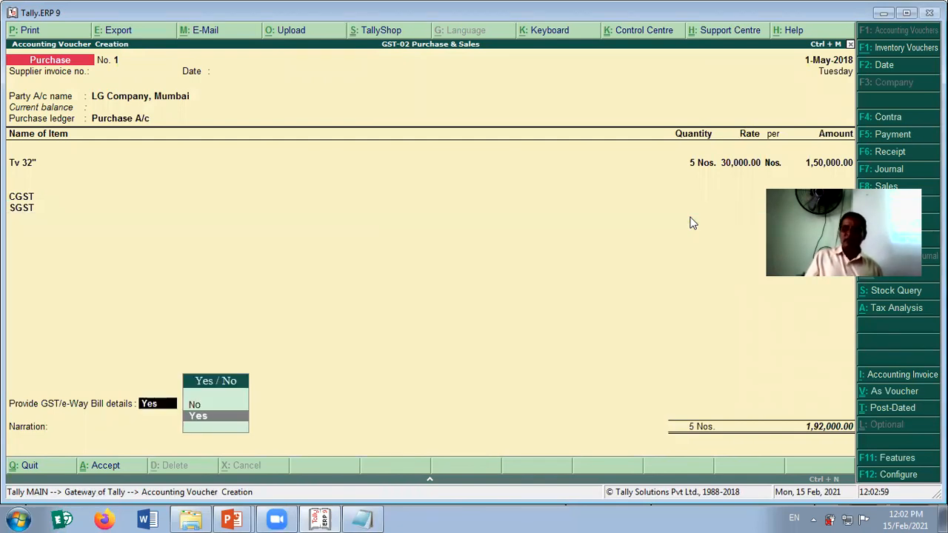
key("Return")
key("Escape")
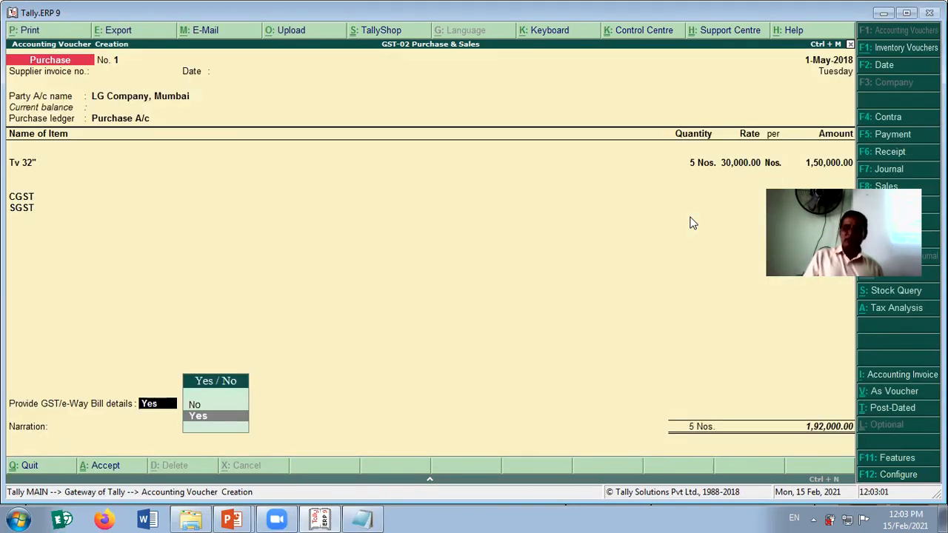
Answer Yes to Provide GST/e-Way Bill details to open the e-way Bill Details form
key("Up")
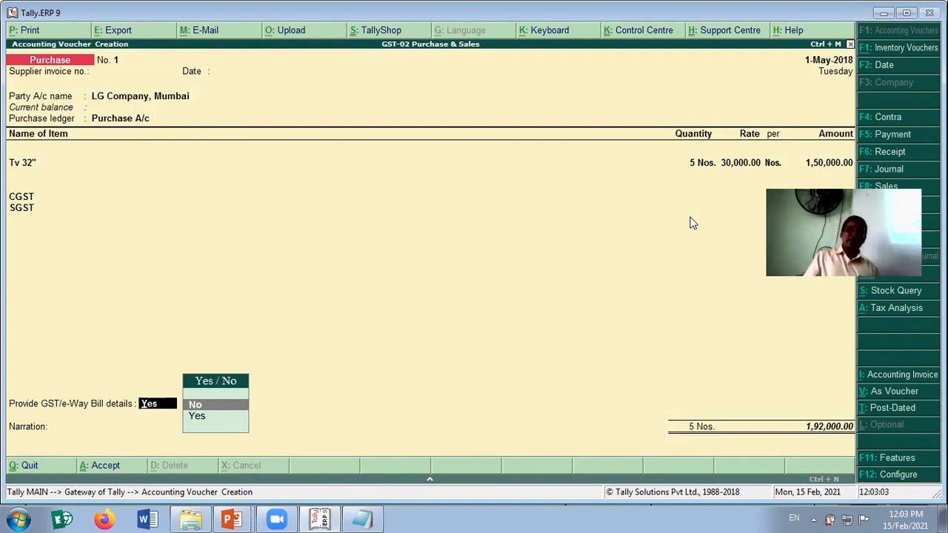
key("Down")
key("Up")
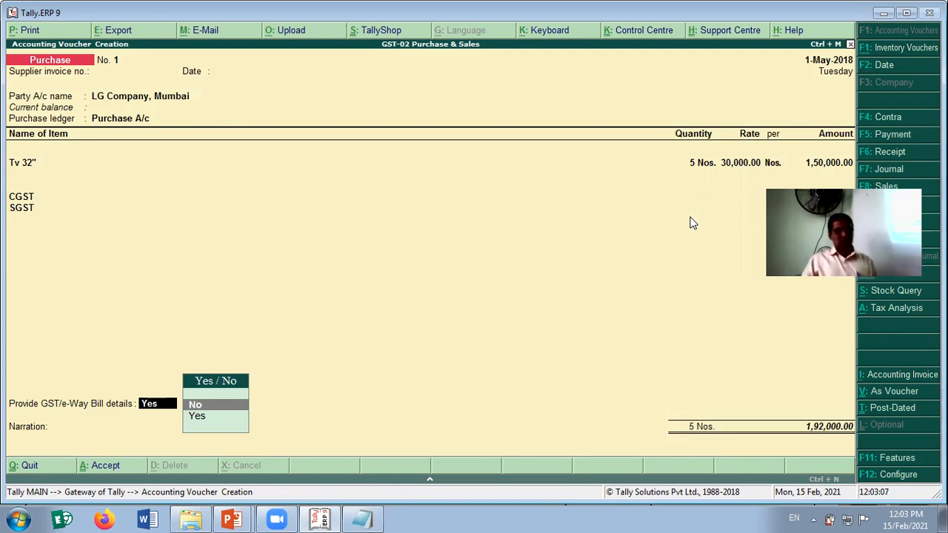
key("Down")
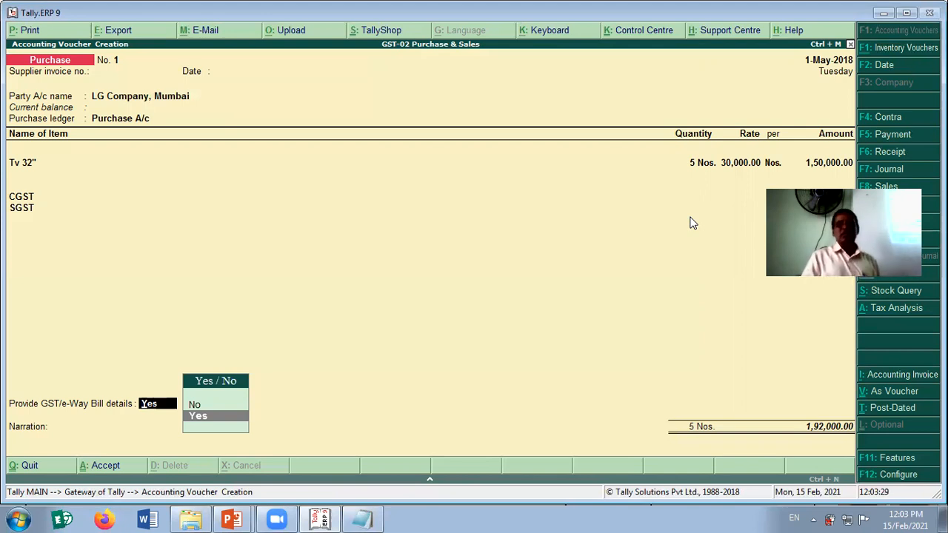
key("Up")
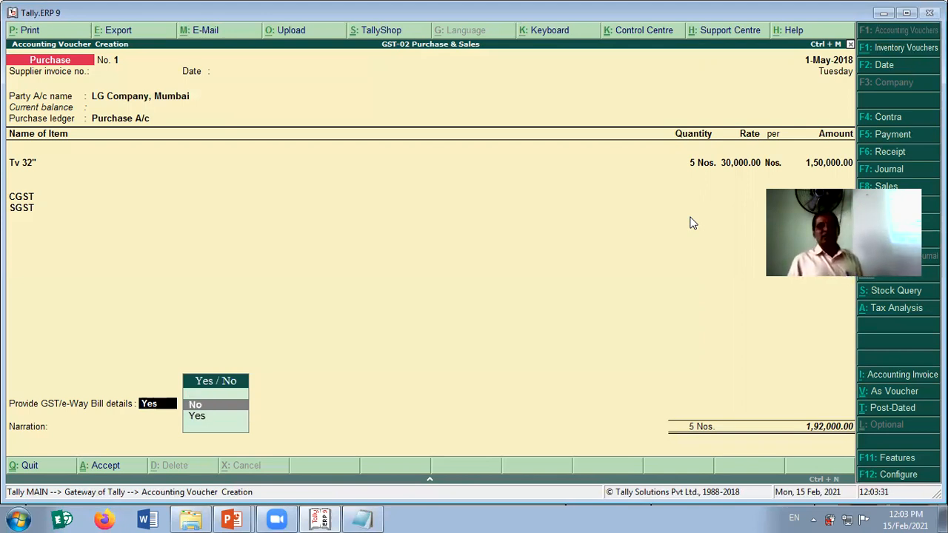
key("Down")
key("Return")
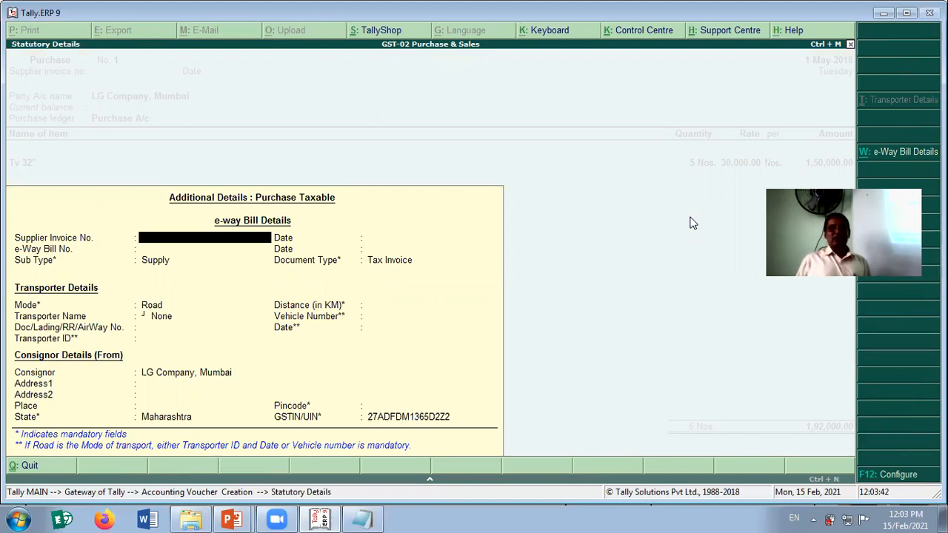
Keep Transporter Name as None and accept the LG Company, Mumbai consignor details
key("Return")
key("Return")
key("Return")
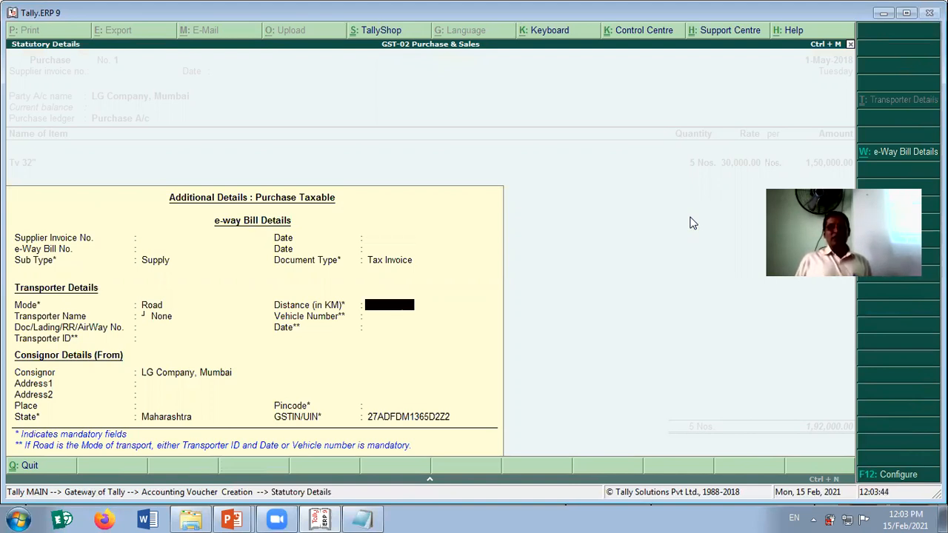
key("BackSpace")
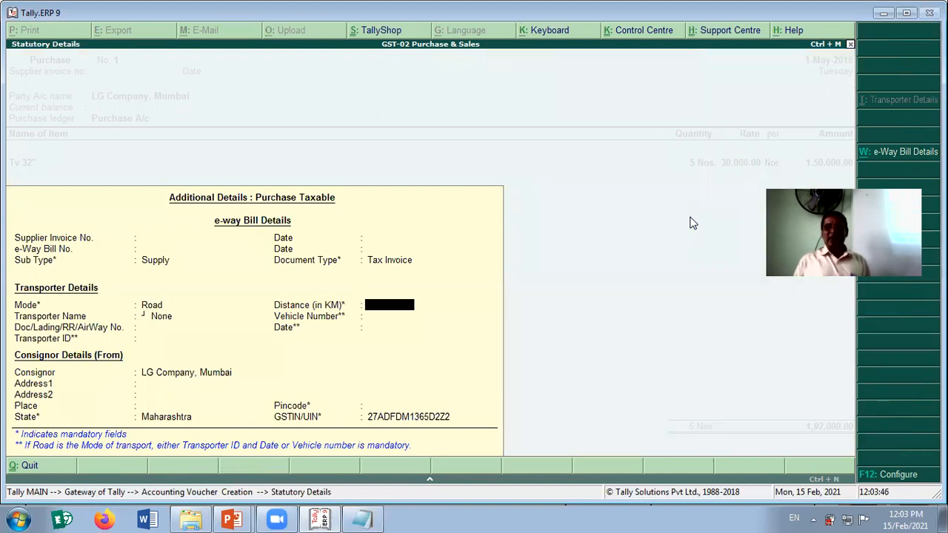
key("Return")
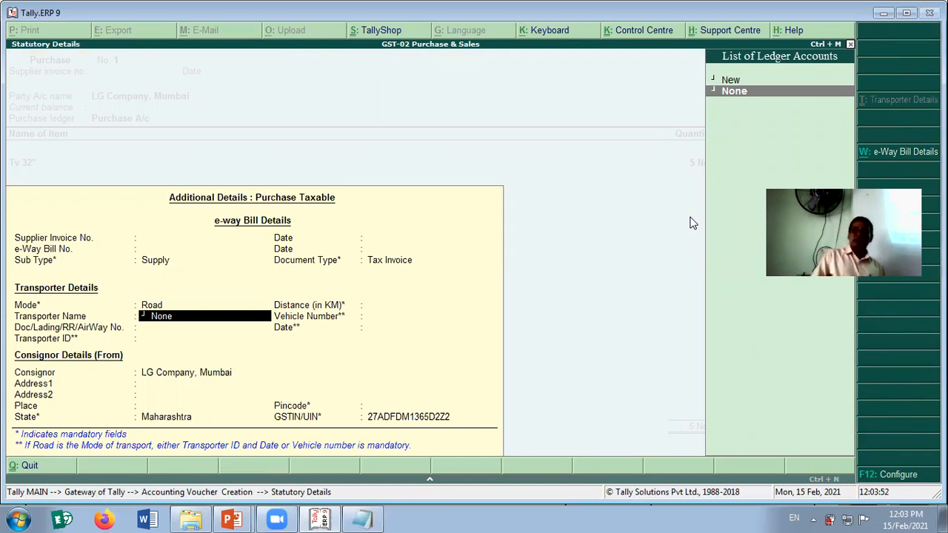
key("Return")
key("Return")
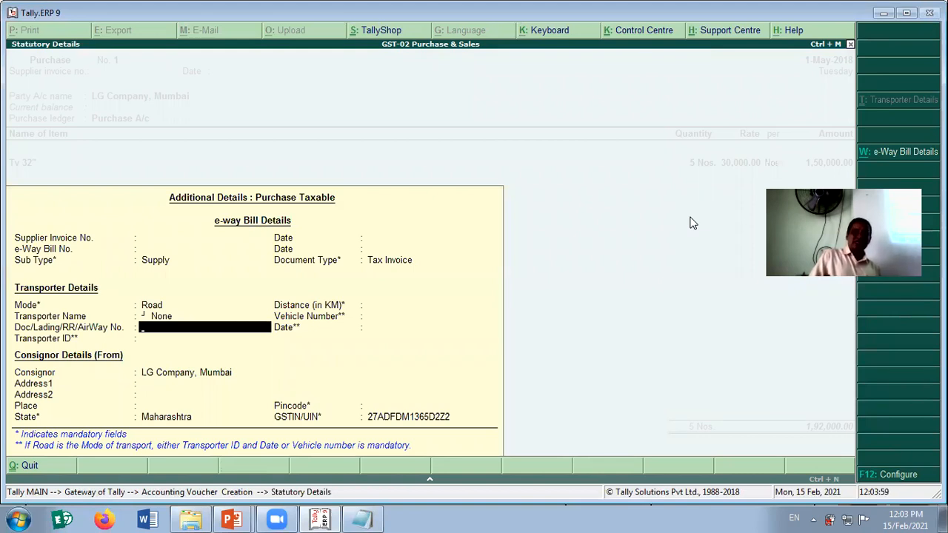
key("Return")
key("Return")
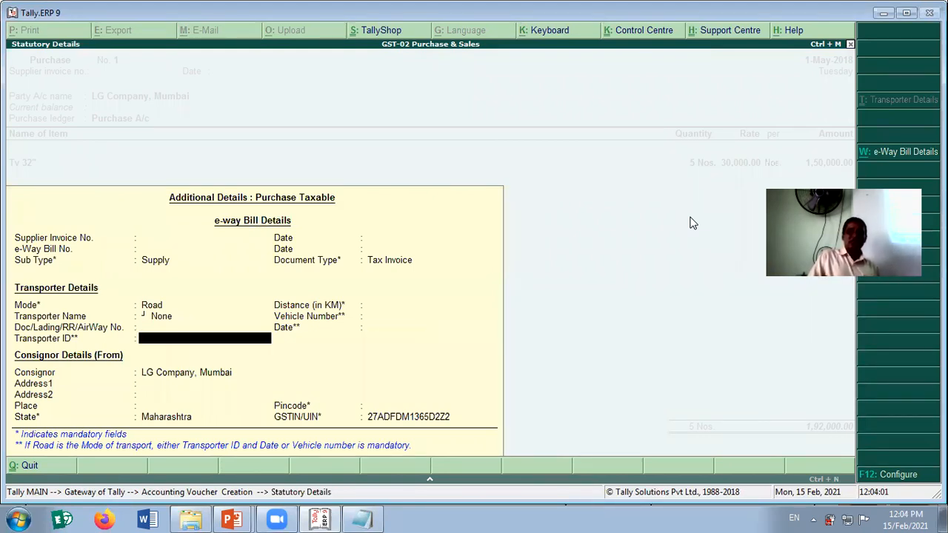
key("Return")
key("Return")
key("Return")
key("Return")
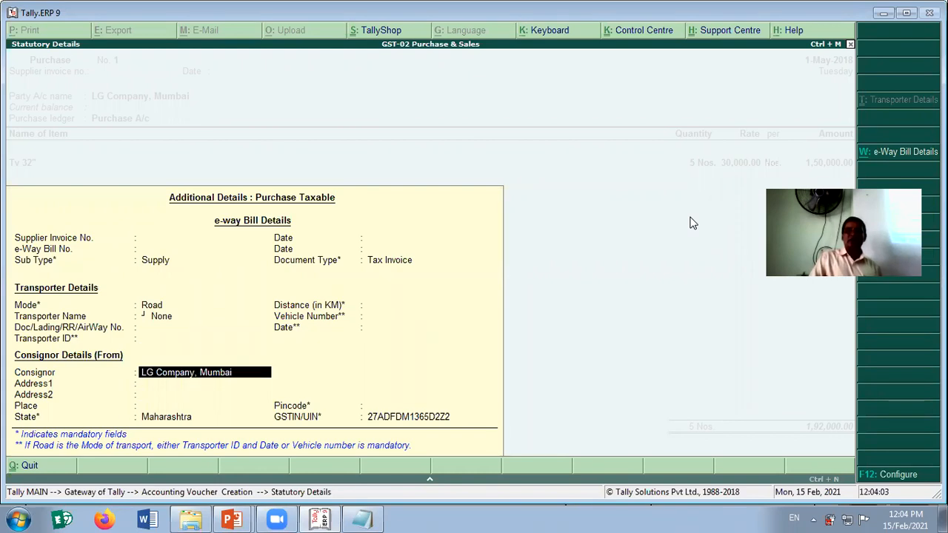
key("Return")
key("Return")
key("Return")
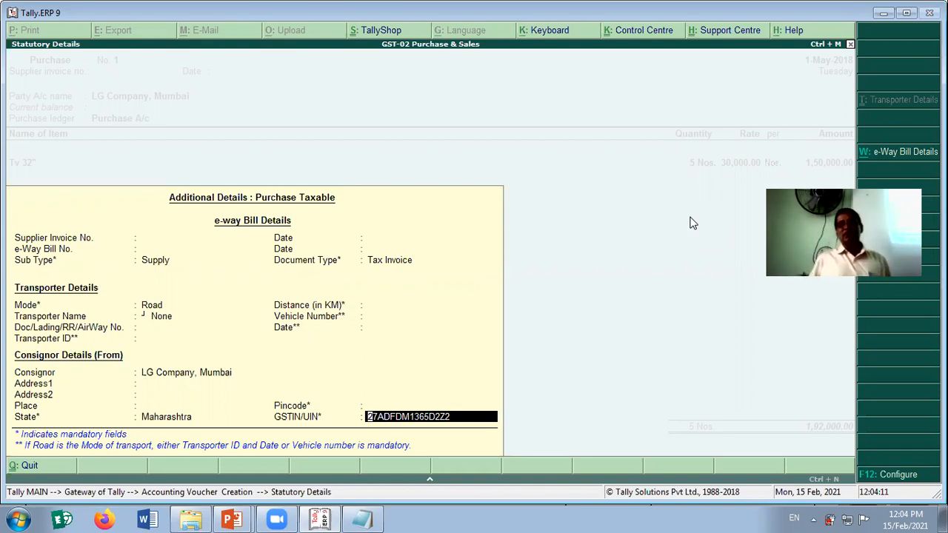
key("Return")
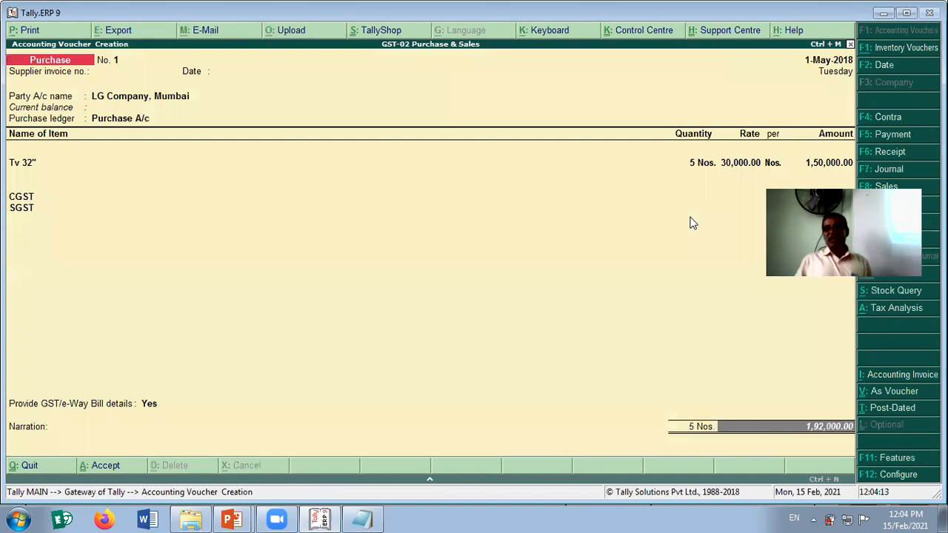
Back out of Bill-wise Details to recheck the e-way bill details, then return
key("Return")
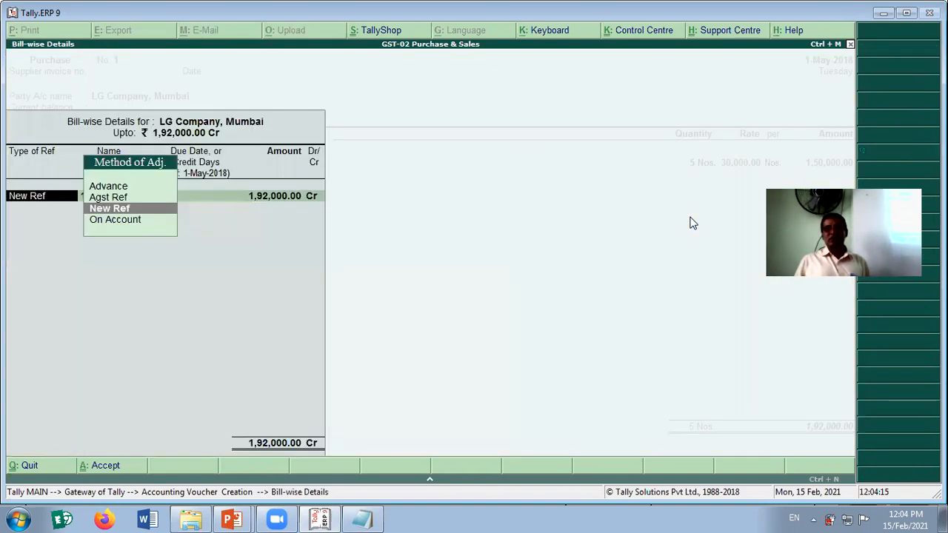
key("Escape")
key("BackSpace")
key("Return")
key("Return")
key("Return")
key("Return")
key("Return")
key("Return")
key("Return")
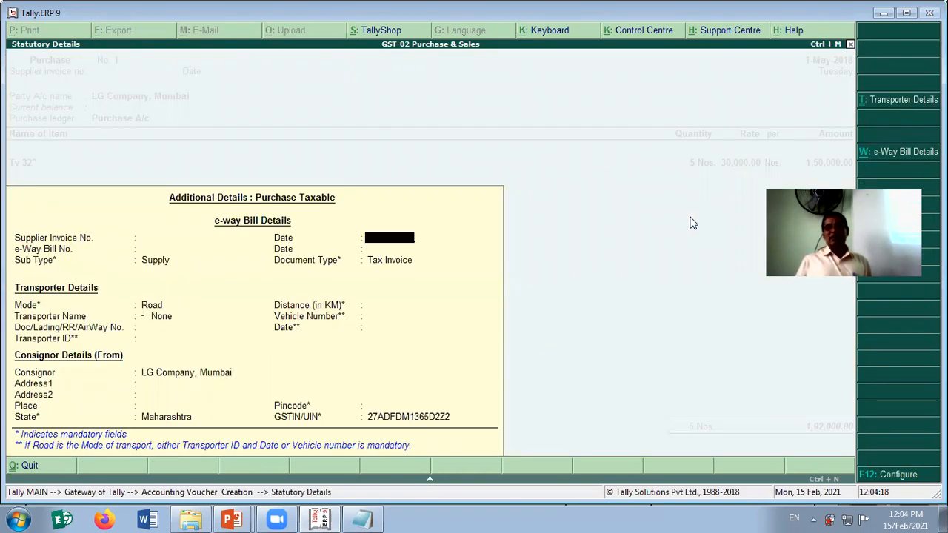
key("Return")
key("Return")
key("Return")
key("Return")
key("Return")
key("Return")
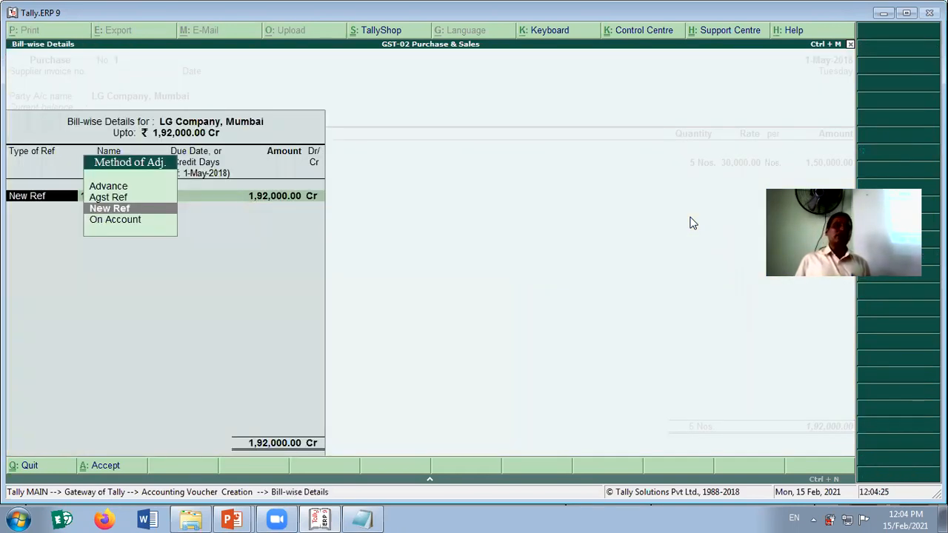
Add a New Ref bill-wise entry with the supplier's invoice number and 10 credit days
key("Return")
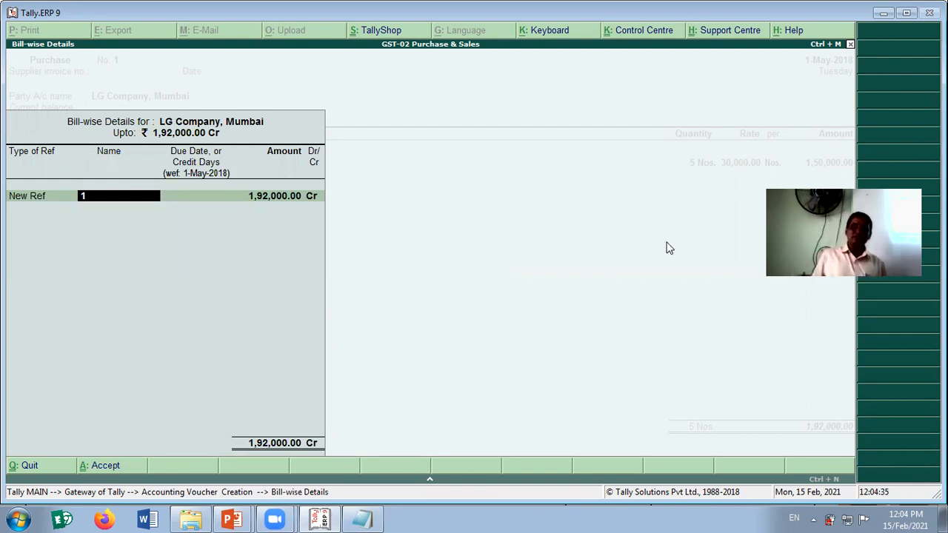
key("BackSpace")
type("3568")
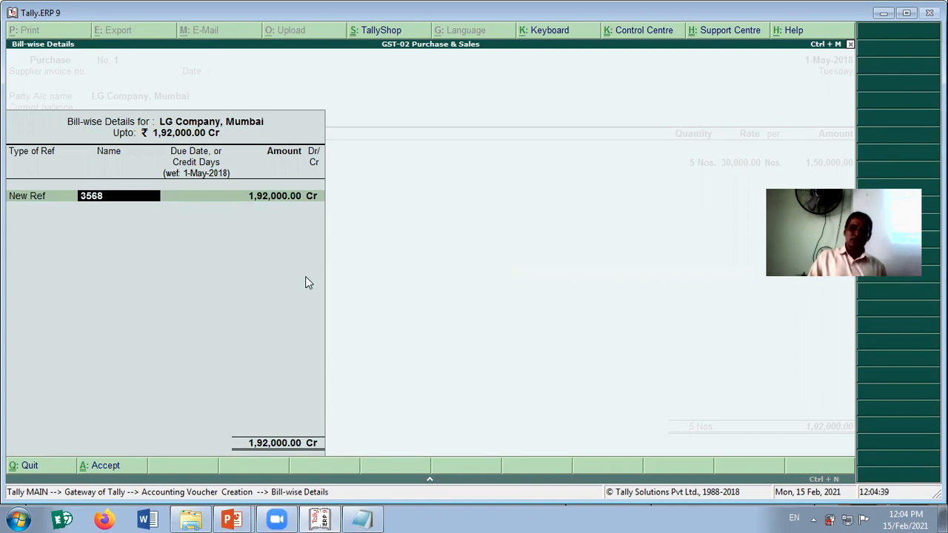
type("25")
key("Return")
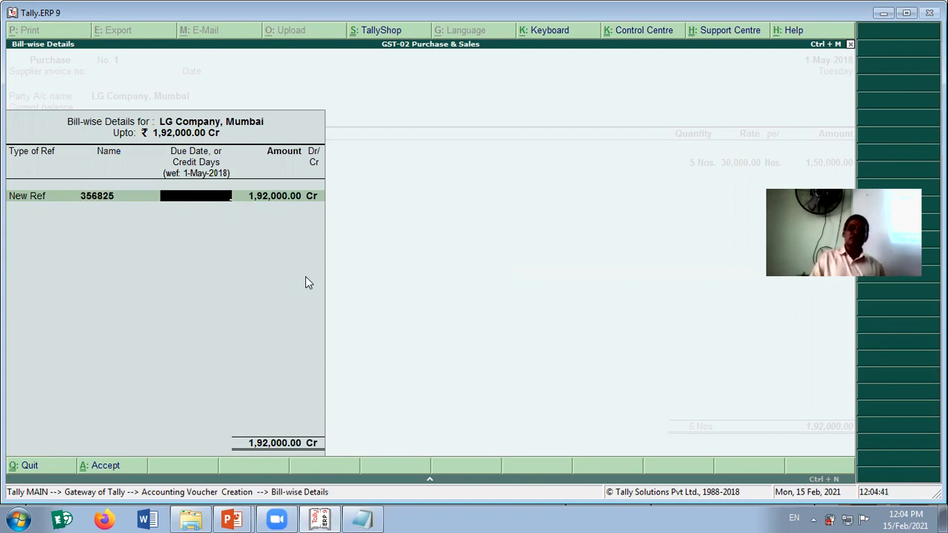
type("10")
key("Return")
key("Return")
key("Return")
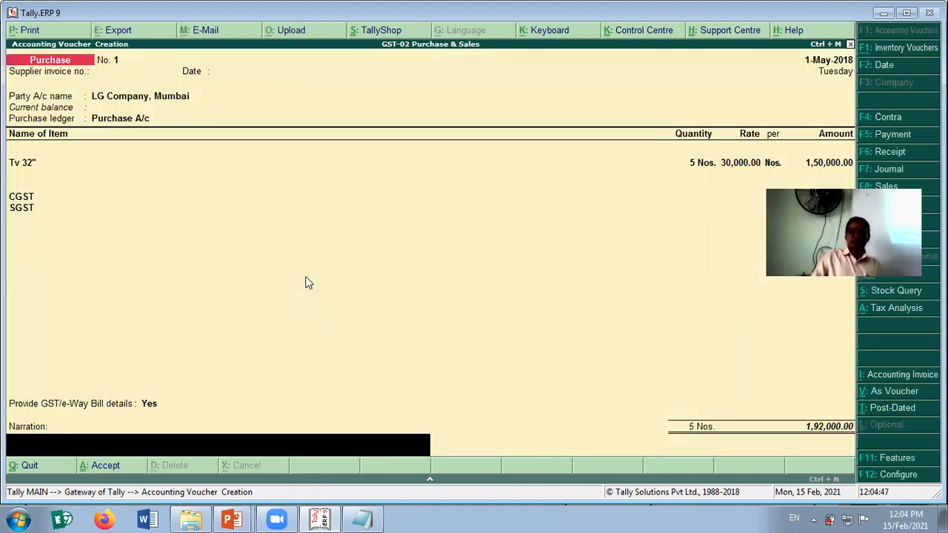
Enter the narration 'credit purchases' and accept the voucher
type("credit p")
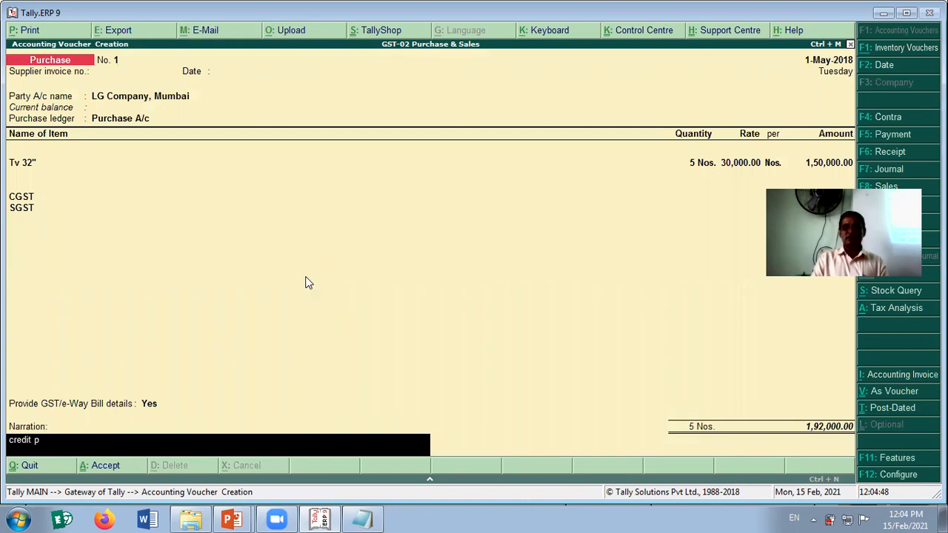
type("urchases")
key("Return")
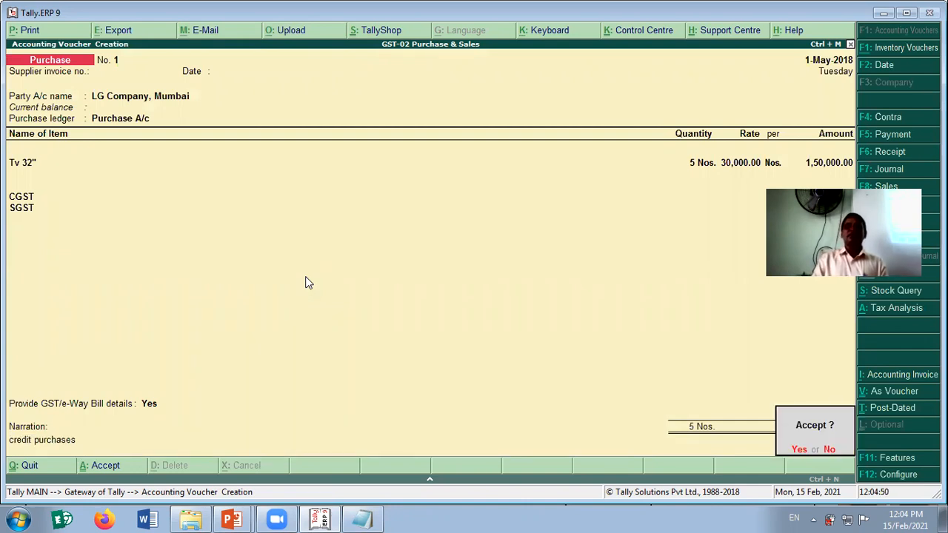
key("y")
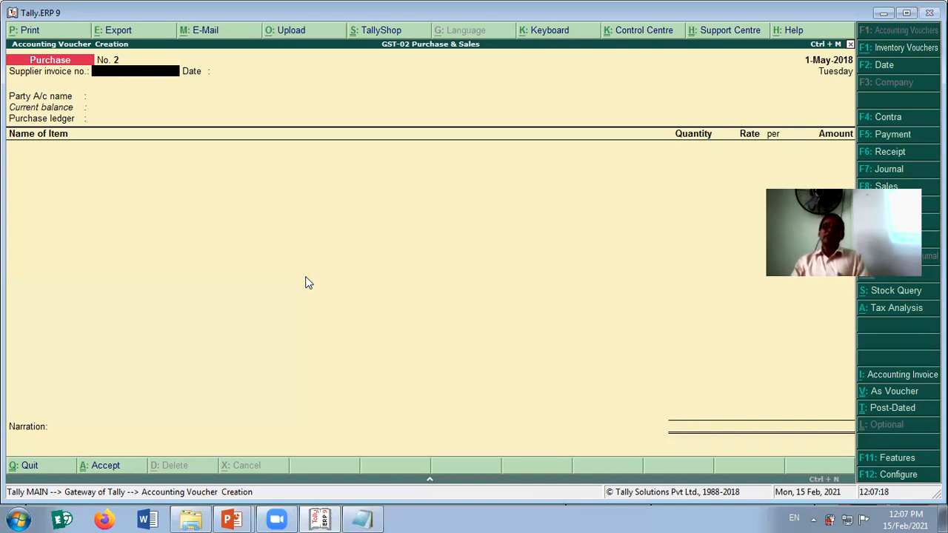
Switch from Tally to the PowerPoint exercise slide with Alt+Tab
key("alt+Tab")
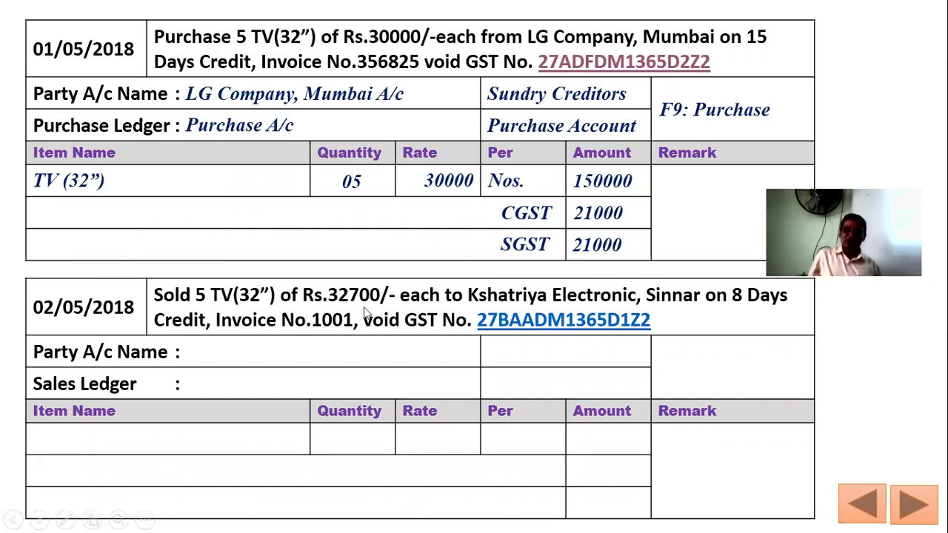
View the note linked to the GSTIN, select the party name, then close it
left_click(577, 327)
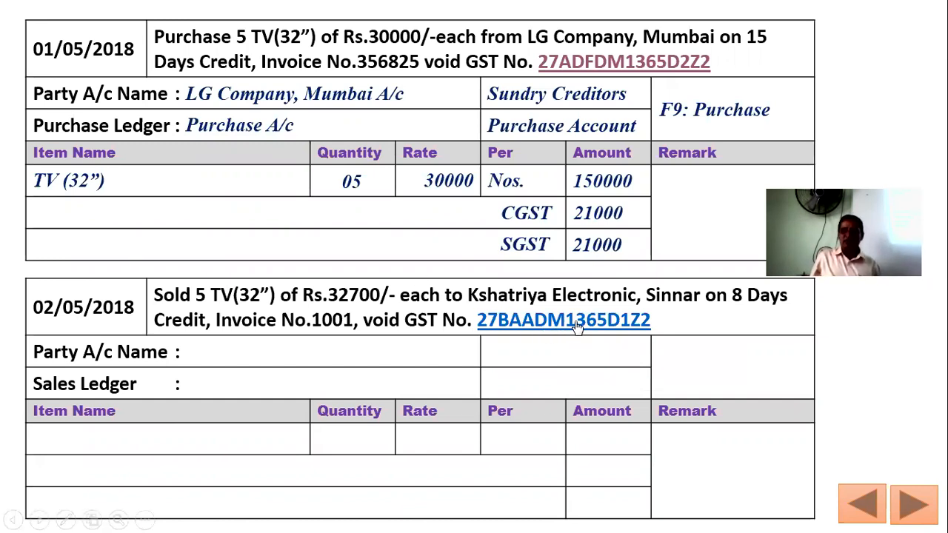
left_click_drag(918, 101, 739, 100)
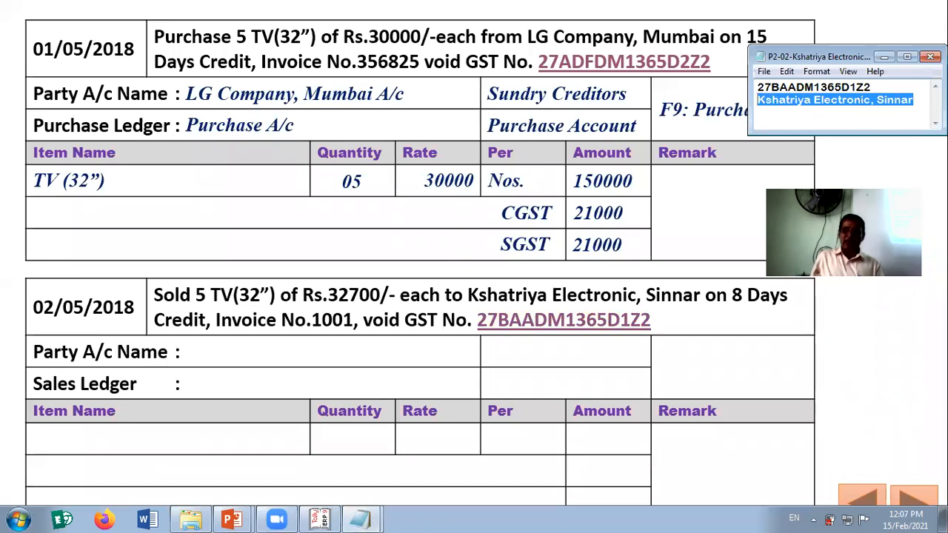
left_click(930, 57)
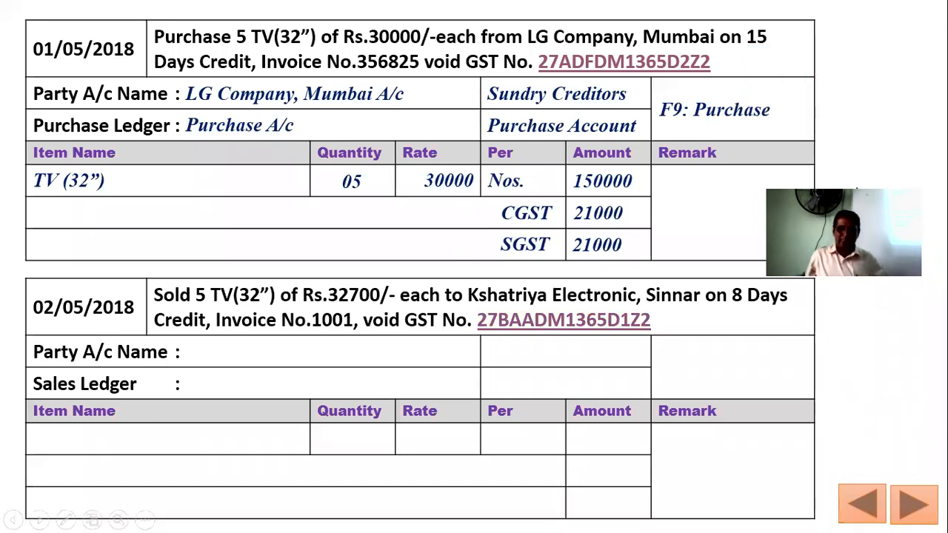
Reveal the sale's voucher type, party account, sales ledger and account group
left_click(196, 365)
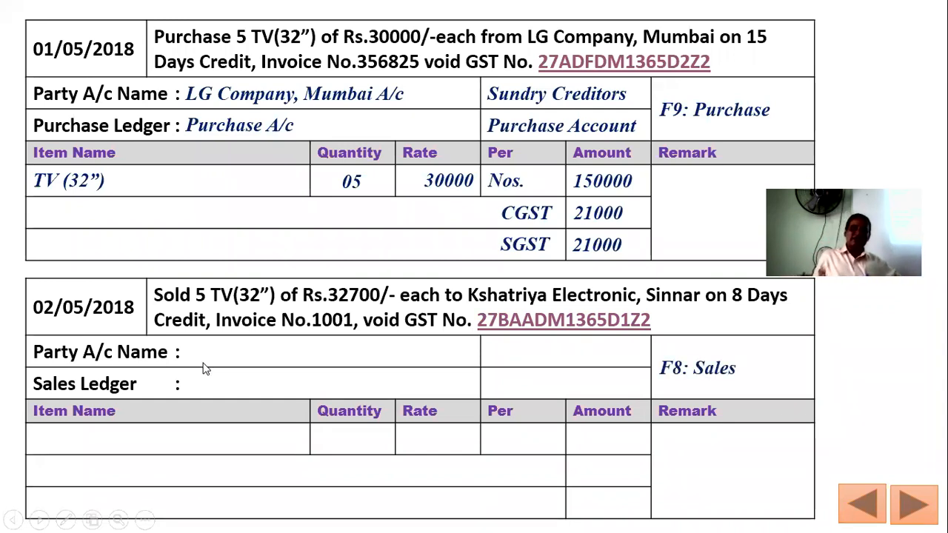
left_click(205, 369)
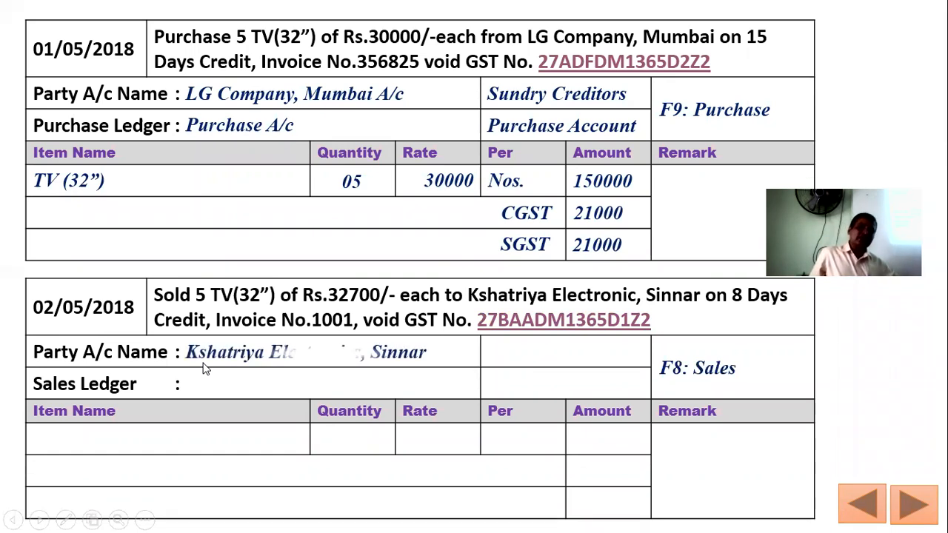
left_click(265, 365)
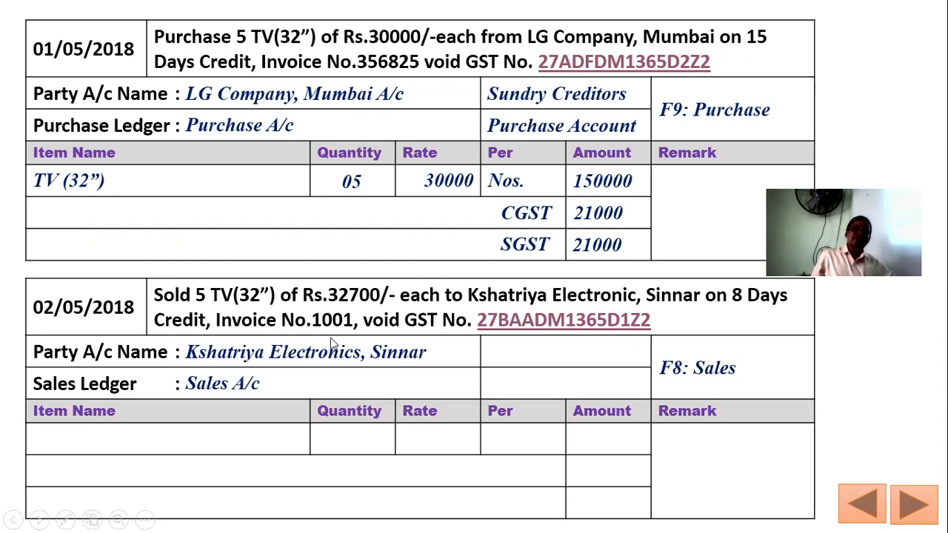
left_click(331, 342)
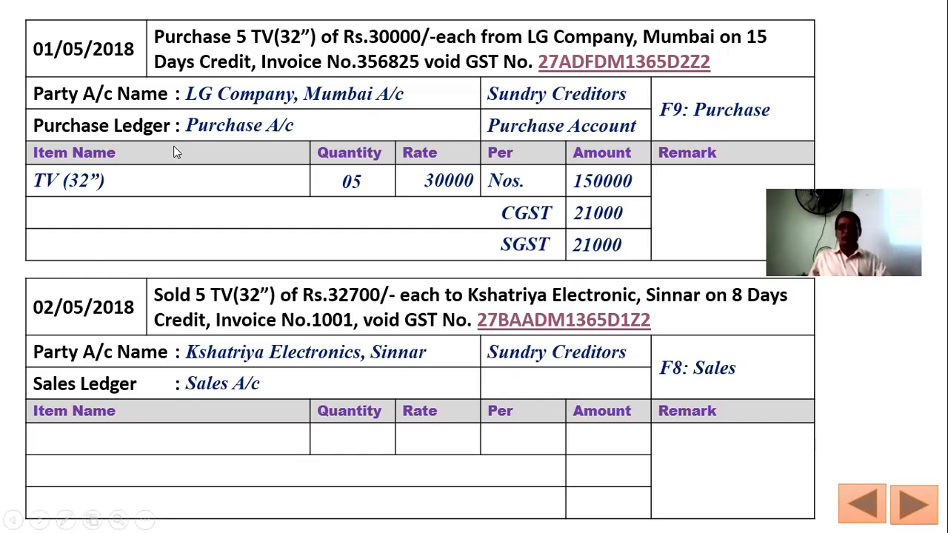
Change 'Sundry Creditors' to 'Sundry Debtors' in the sales entry in editing view
key("Escape")
double_click(638, 353)
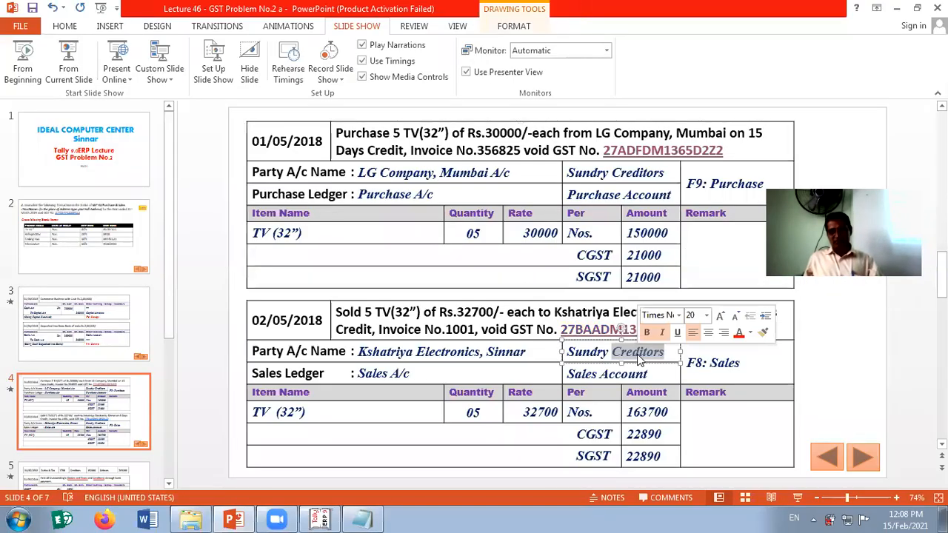
type("Debtos")
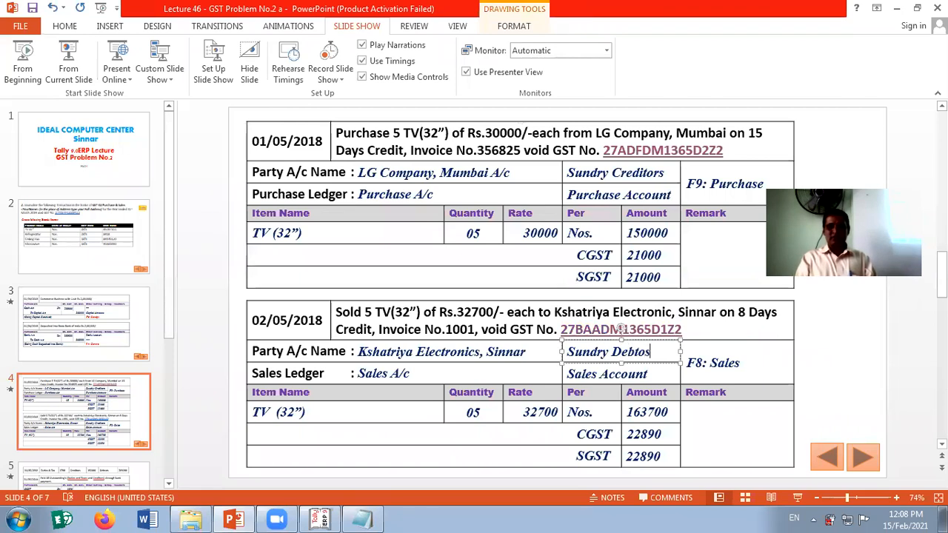
key("BackSpace")
type("rs")
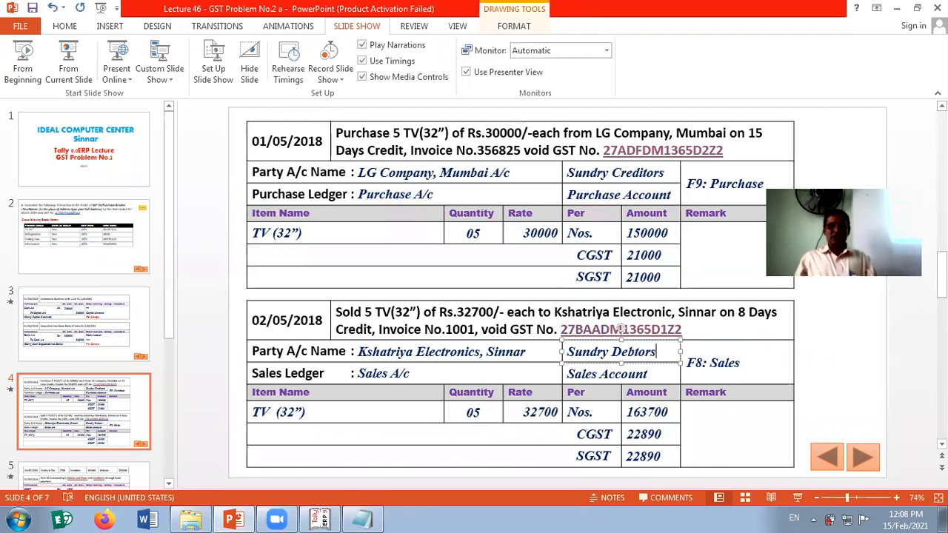
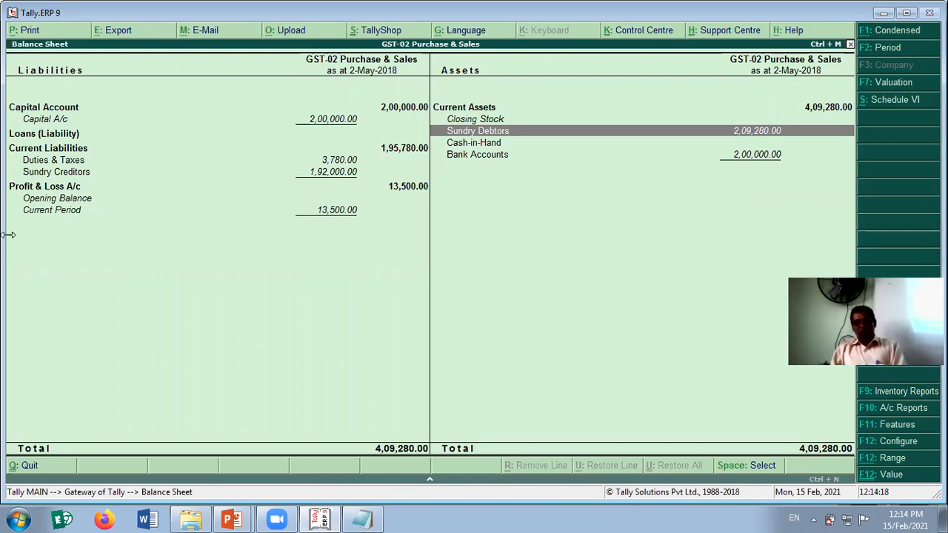
key("alt+Tab")
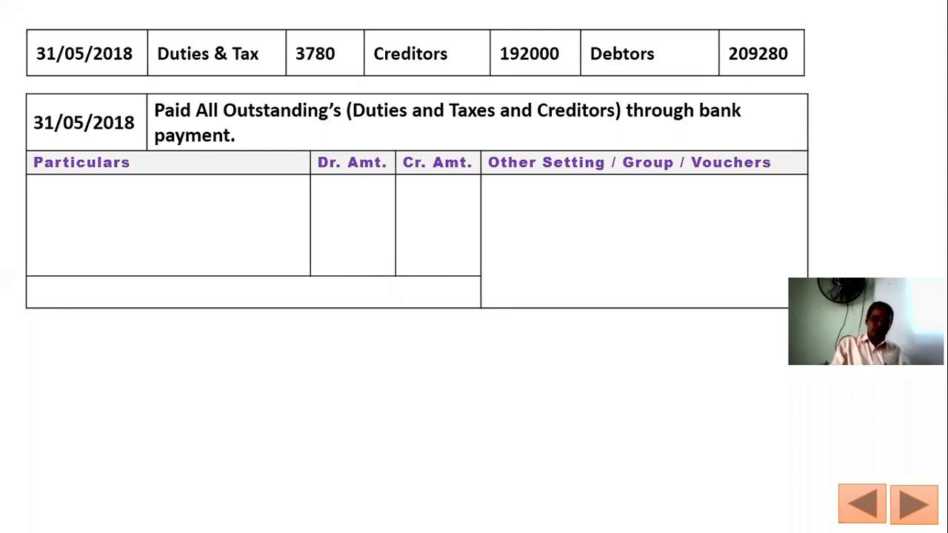
key("alt+Tab")
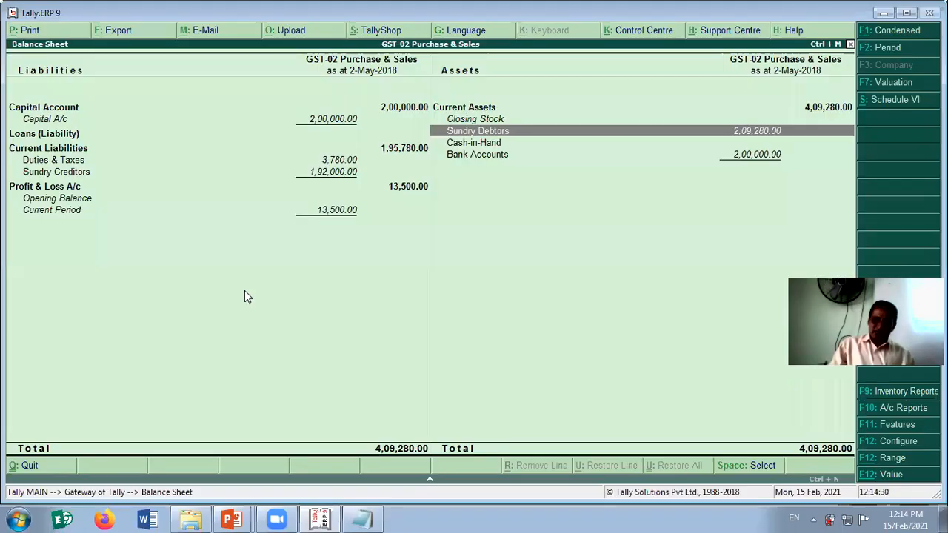
key("Left")
key("Down")
key("Down")
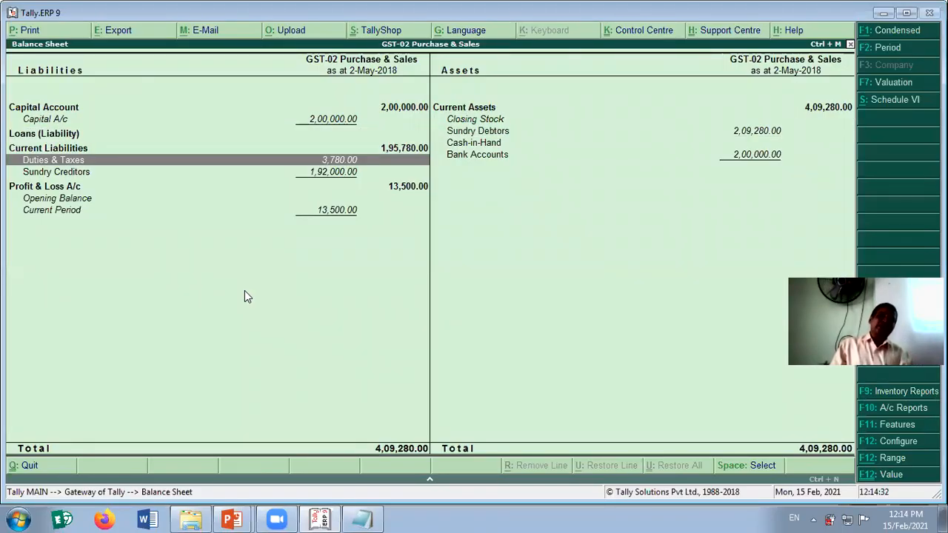
Drill into Duties & Taxes and confirm CGST and SGST at 1,890.00 each, viewing CGST's monthly summary
key("Return")
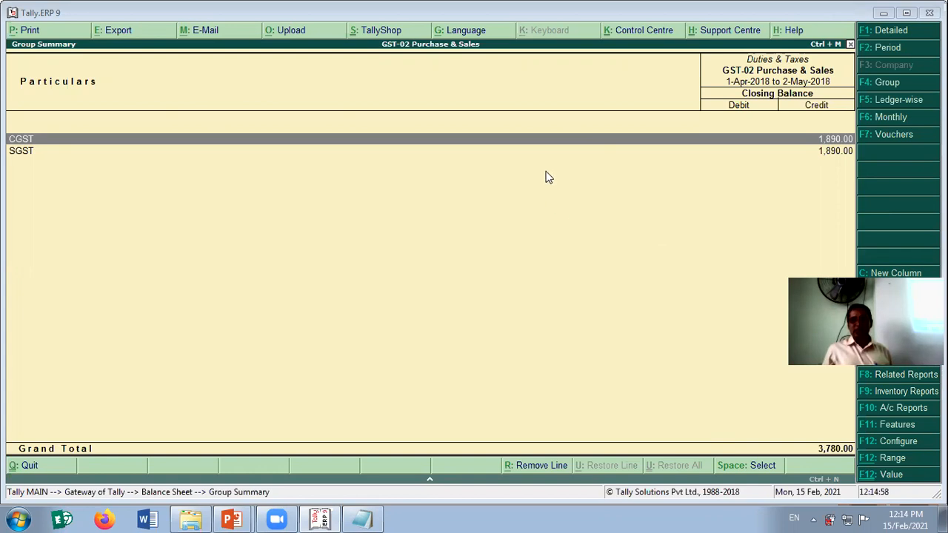
left_click(522, 138)
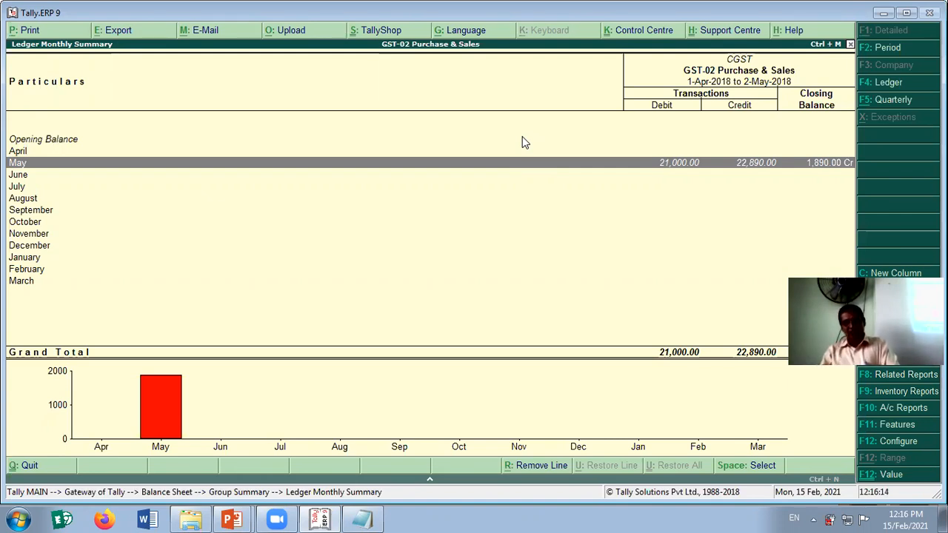
key("Escape")
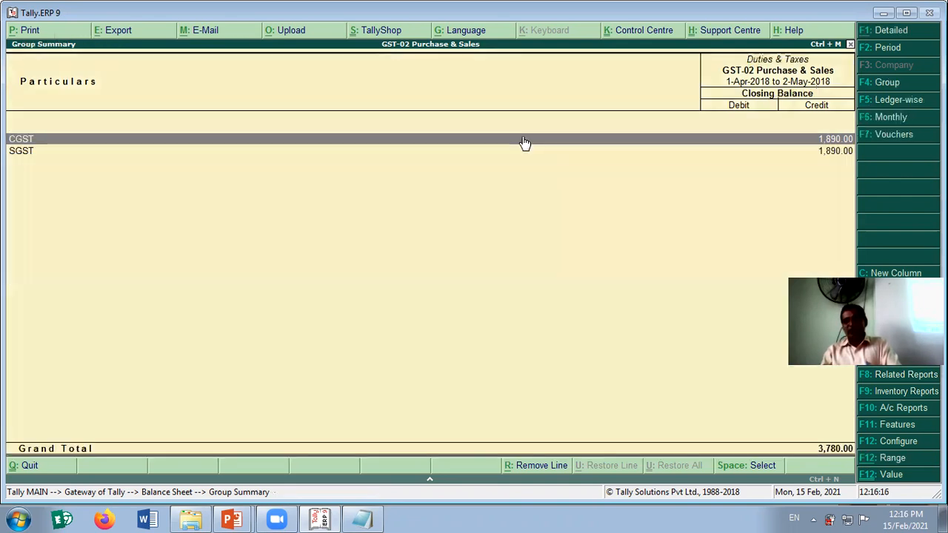
Return to the Balance Sheet, then advance the slideshow to the bank payment of outstandings on 31/05/2018
key("Escape")
key("Escape")
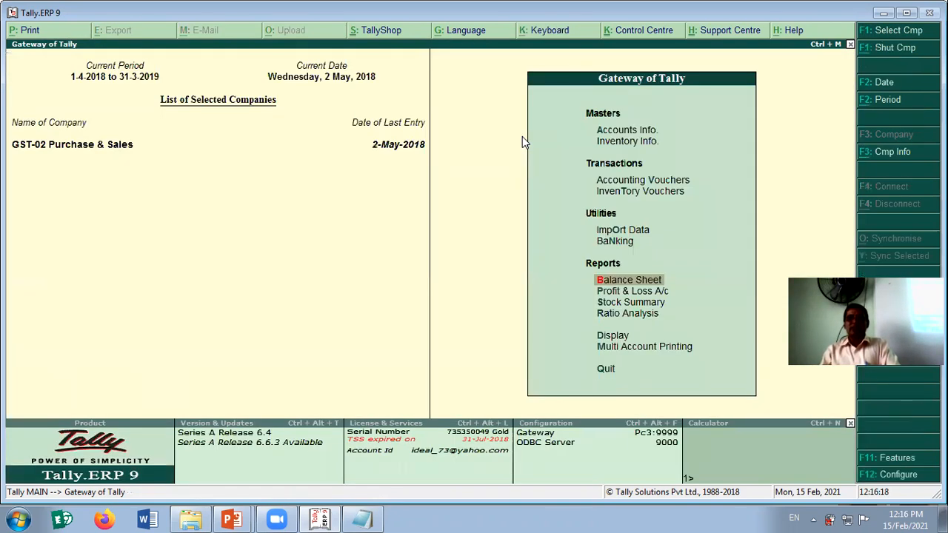
key("alt+Tab")
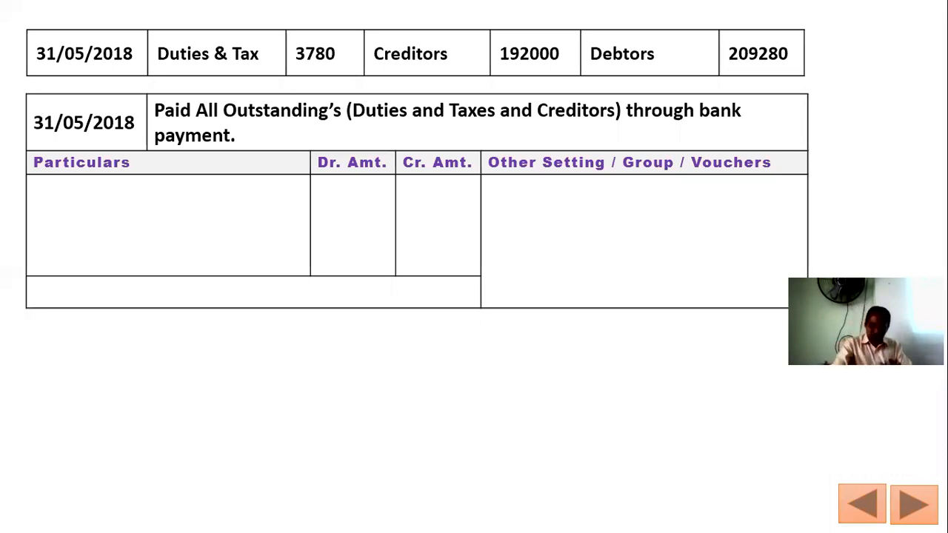
key("Right")
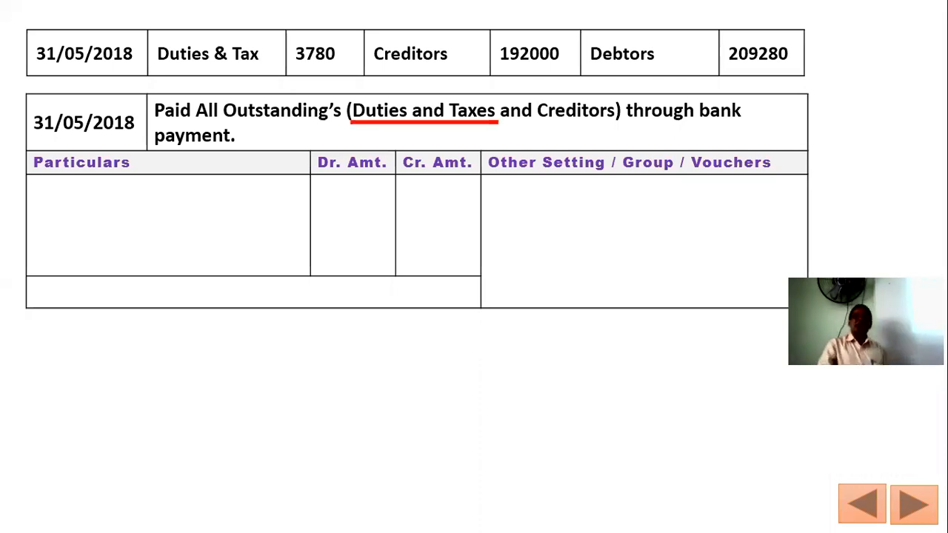
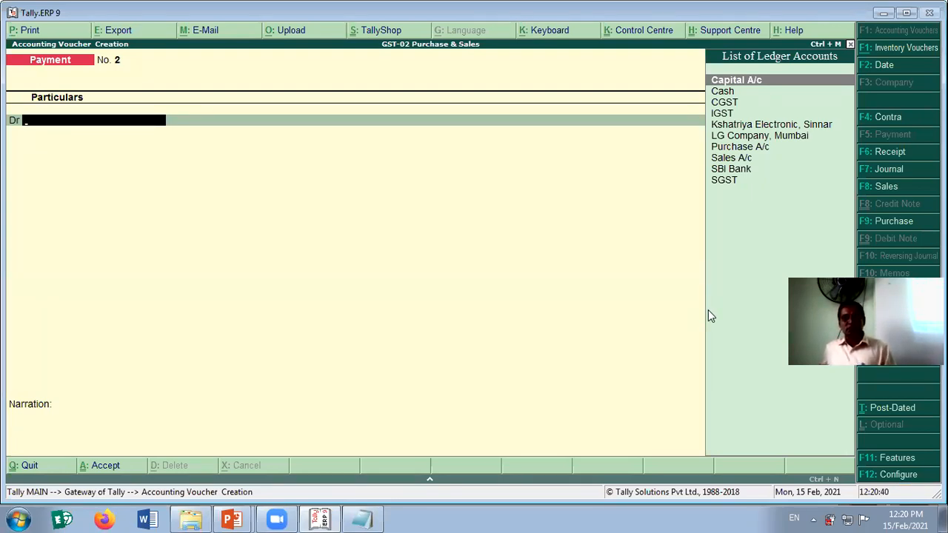
Debit LG Company, Mumbai 1,92,000 against pending bill 356825 in Payment No. 2
key("alt+Tab")
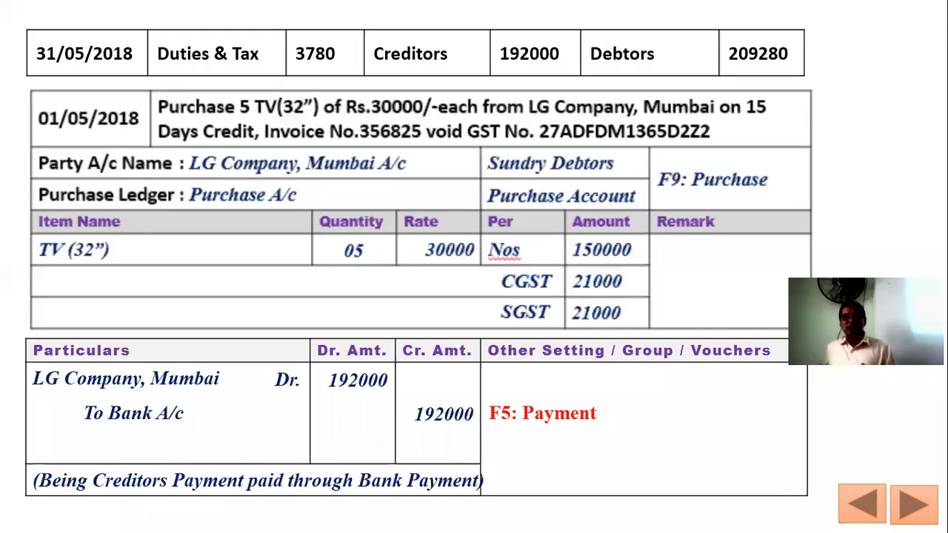
key("alt+Tab")
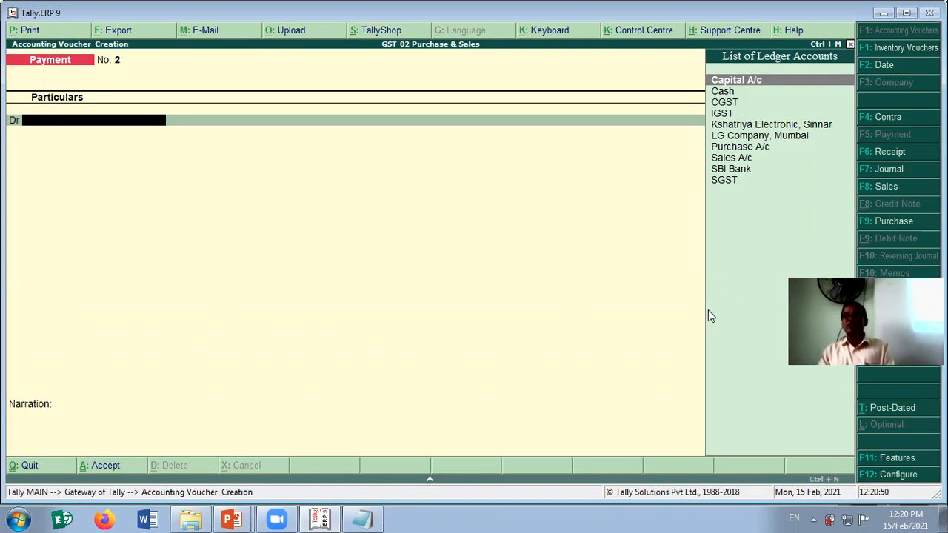
key("Down")
key("Down")
key("Down")
key("Down")
key("Down")
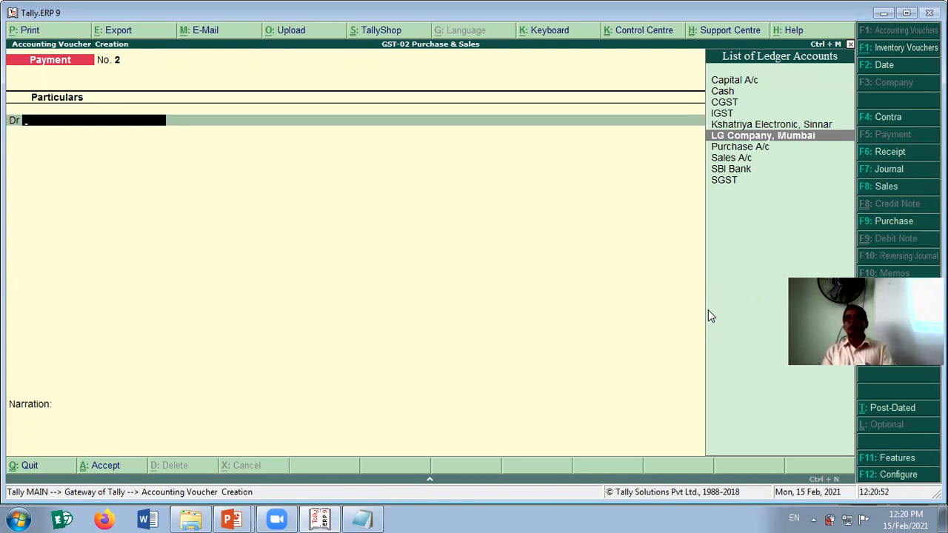
key("Return")
type("192000")
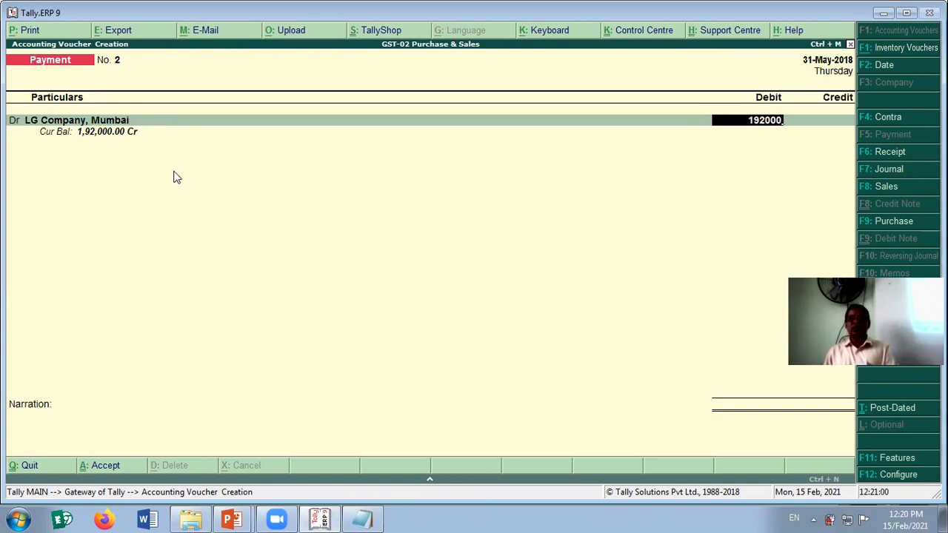
key("Return")
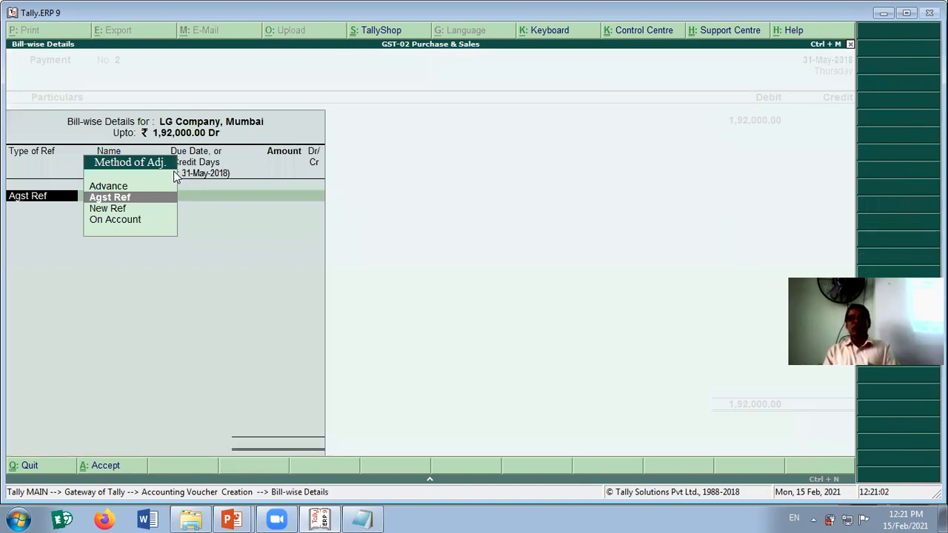
key("Return")
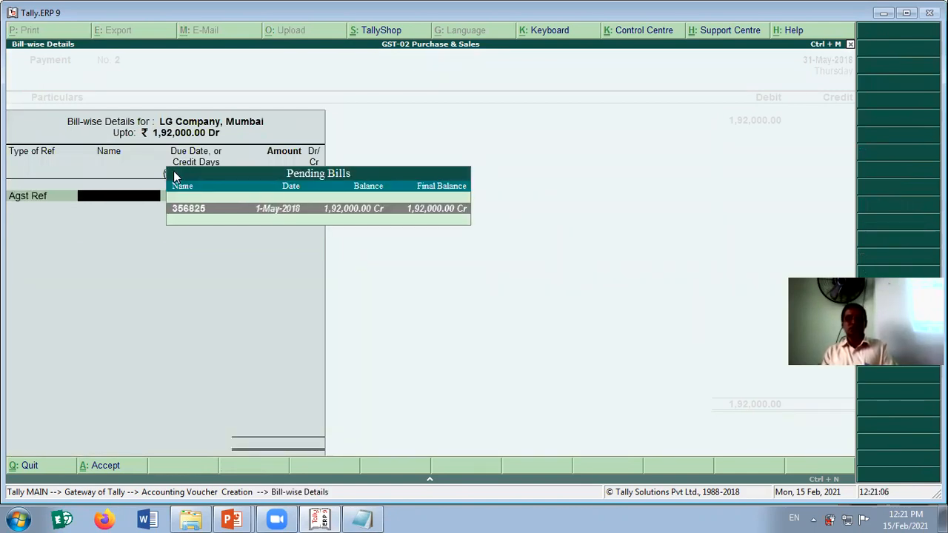
key("Return")
key("Return")
key("Return")
key("Return")
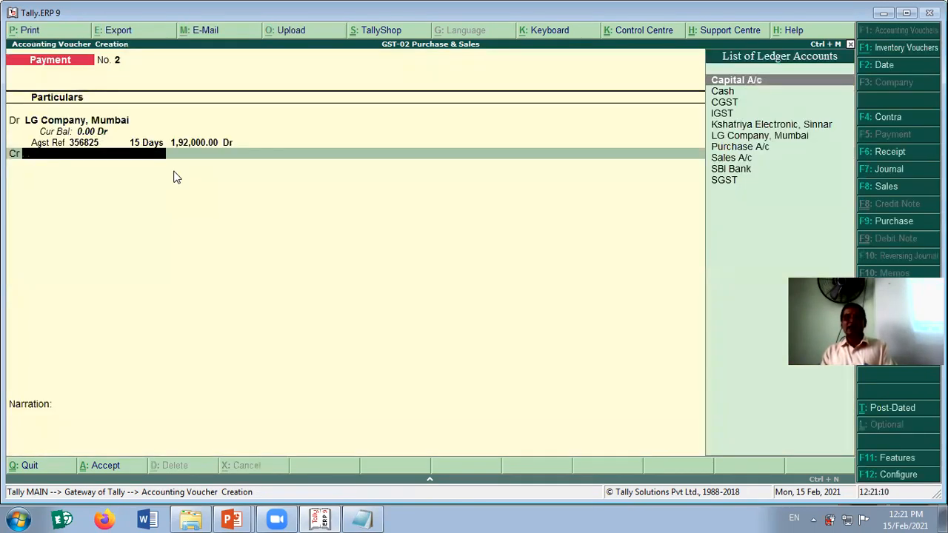
Credit SBI Bank, add narration 'crediters payment paid', and save the payment voucher
key("Down")
key("Down")
key("Down")
key("Down")
key("Down")
key("Down")
key("Down")
key("Down")
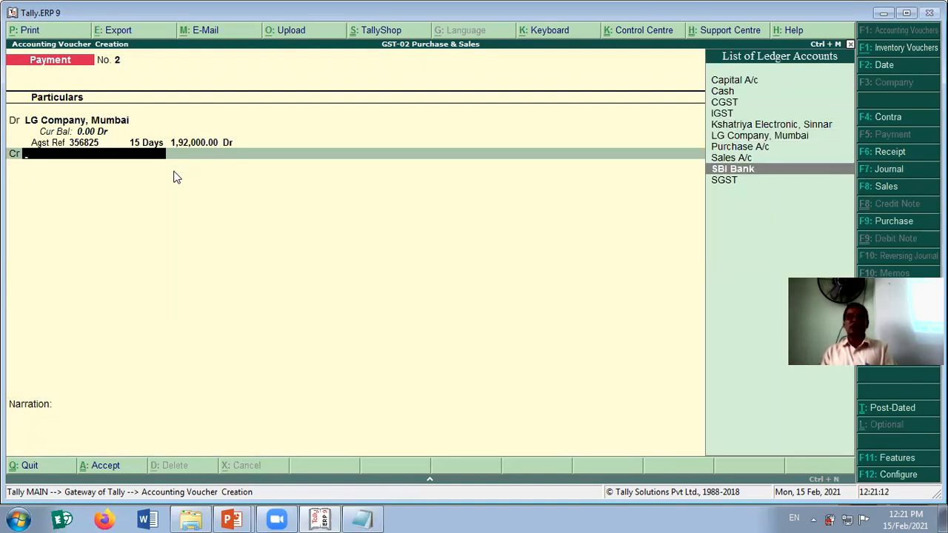
key("Return")
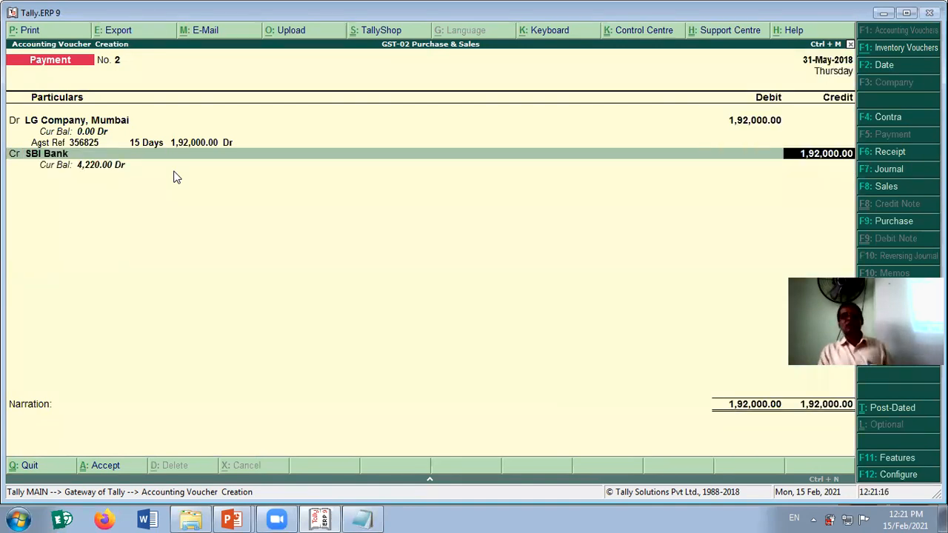
key("Return")
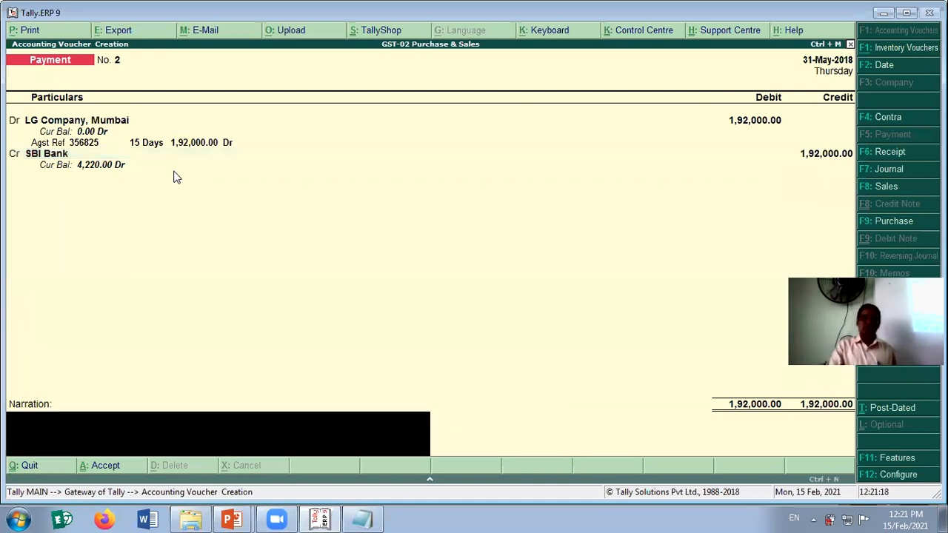
type("crediters")
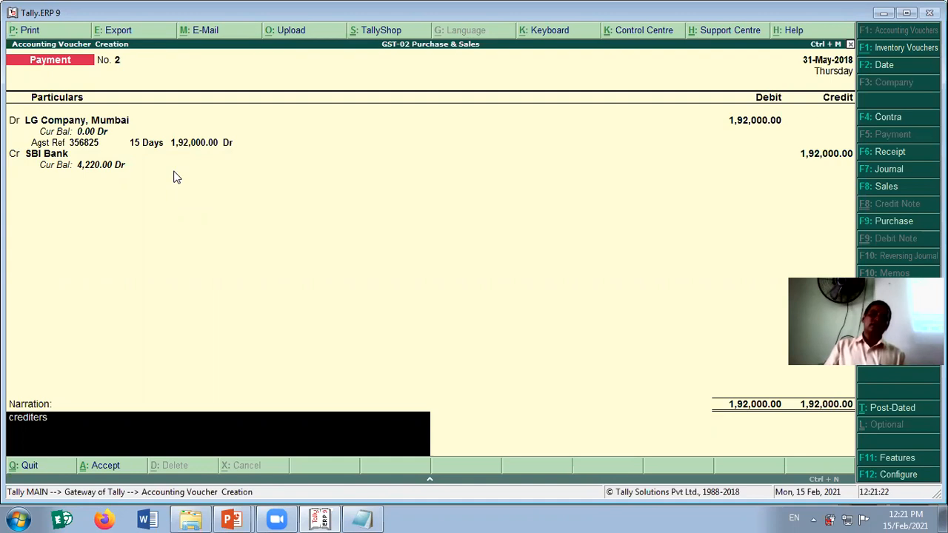
type(" payment paid")
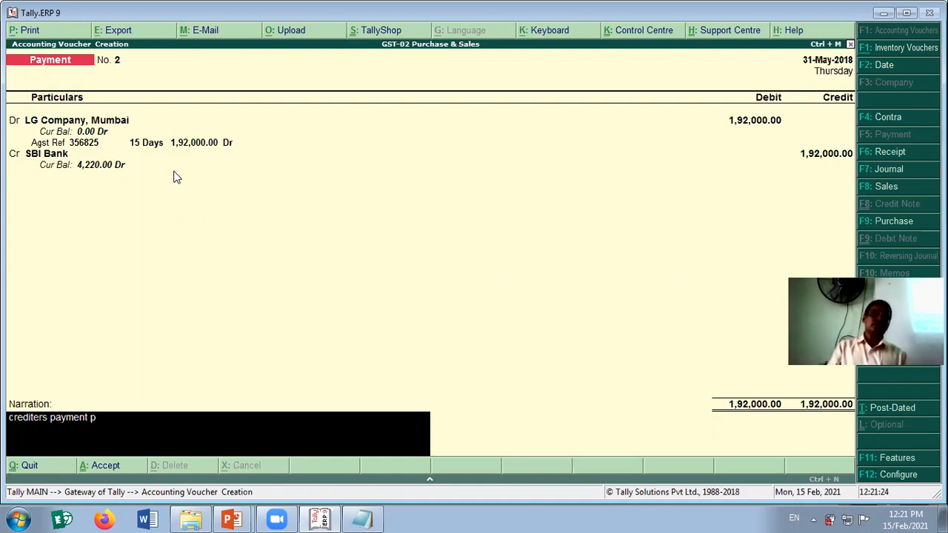
key("Return")
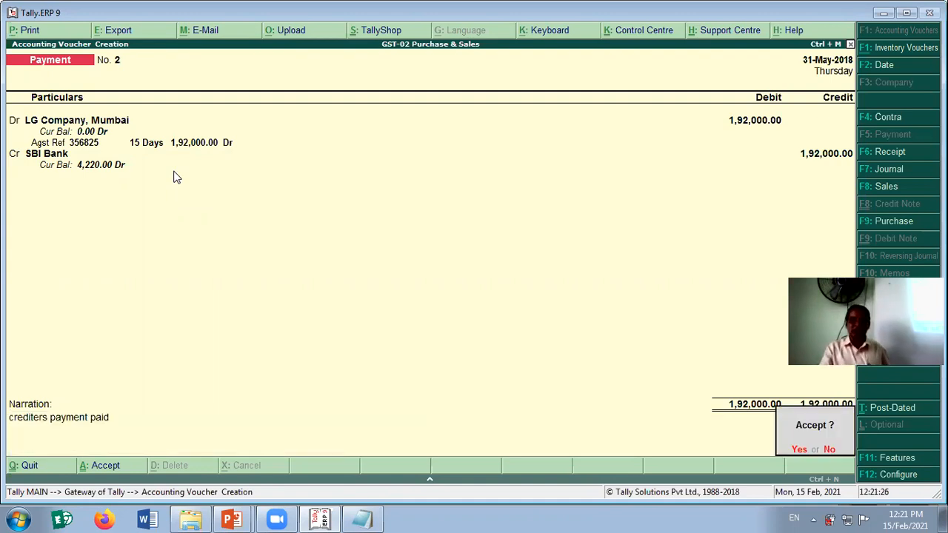
key("Return")
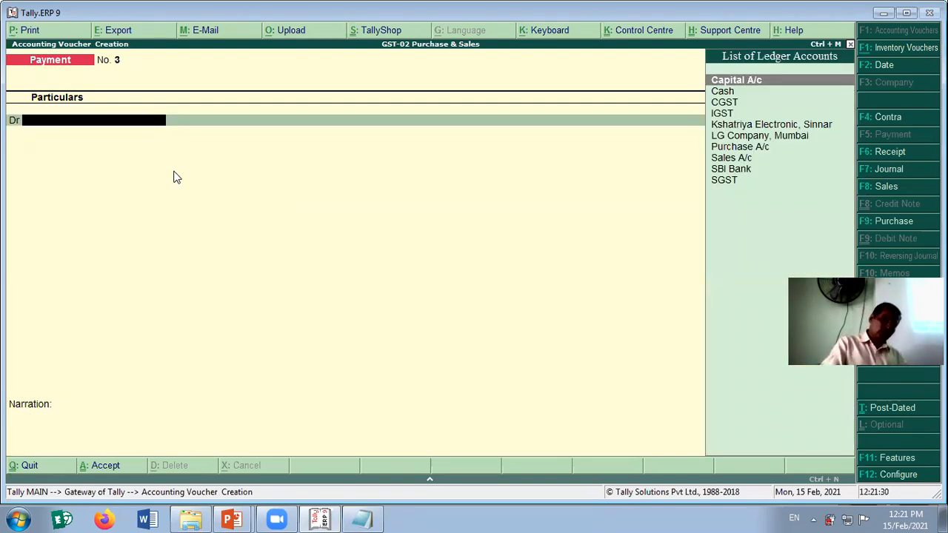
key("alt+Tab")
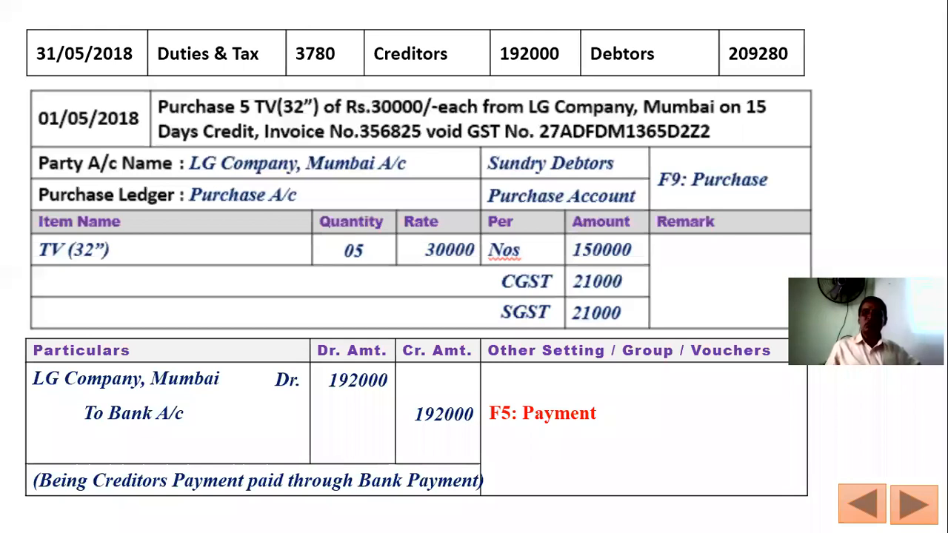
Advance the slideshow to the slide on receiving debtor amounts by cheque
key("Right")
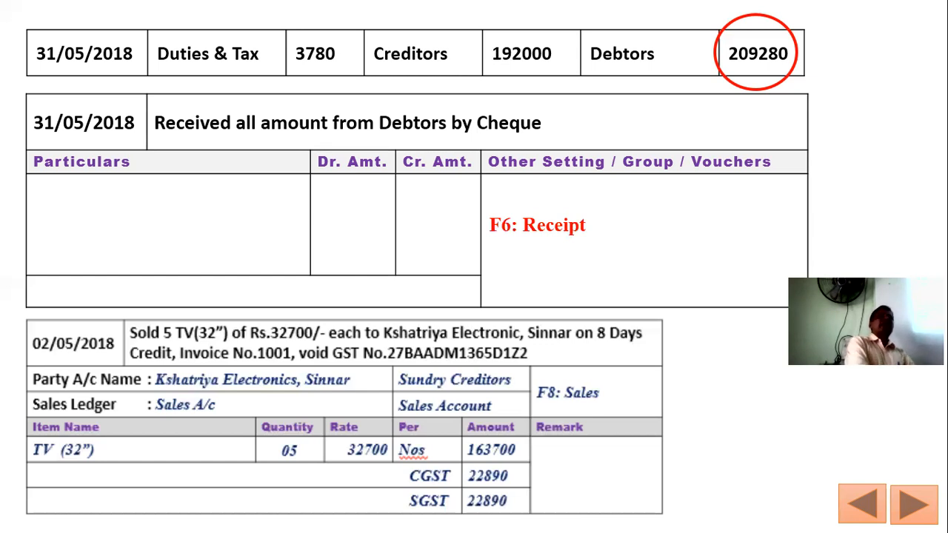
Reveal the receipt entry: Bank A/c Dr 209280, Kshatriya Electronics A/c Cr 209280, and narration
key("Right")
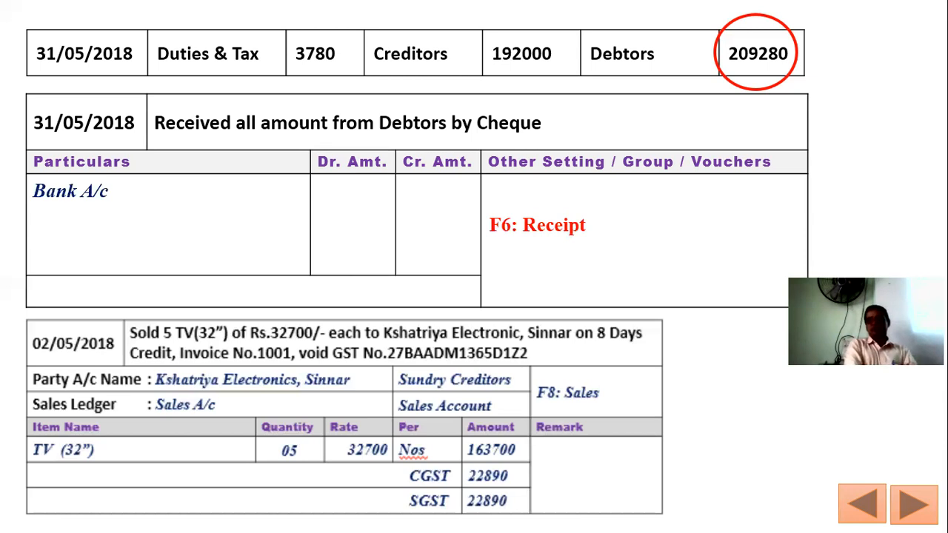
key("Right")
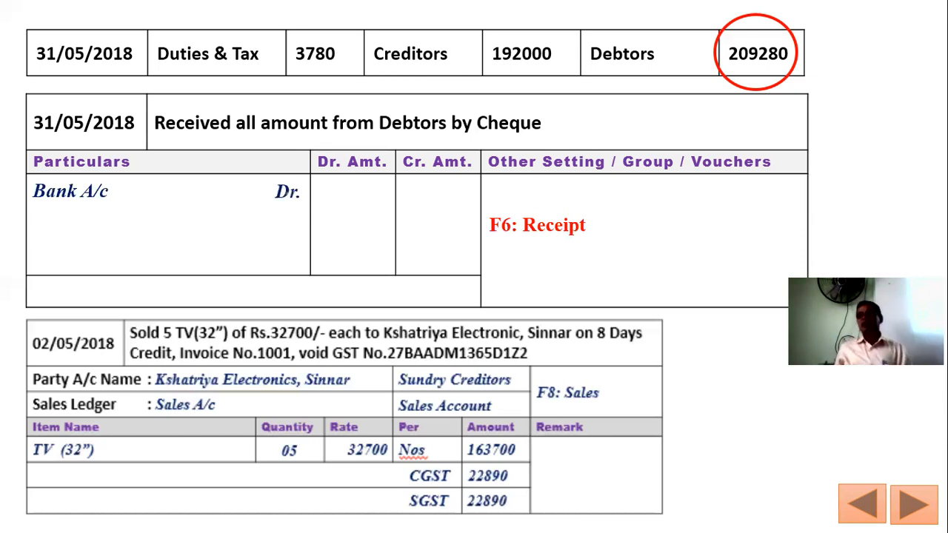
key("Right")
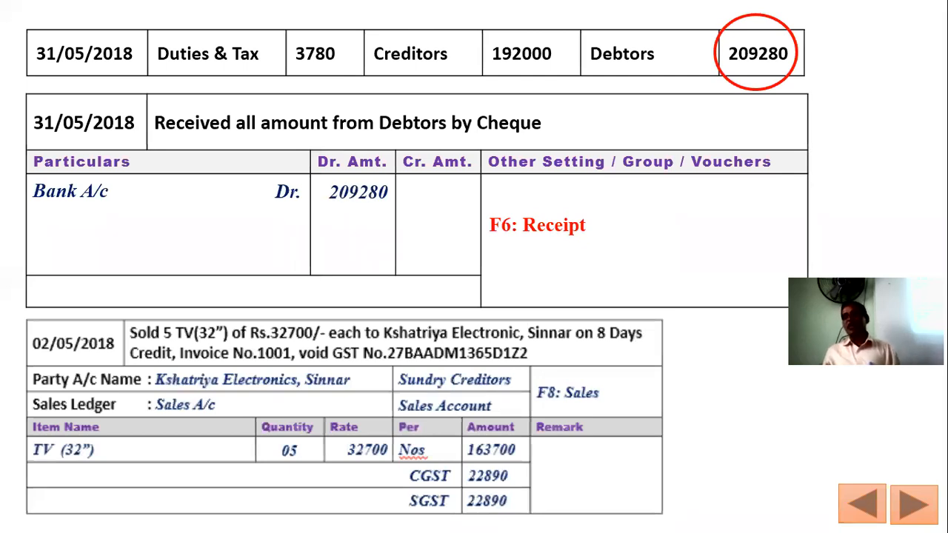
key("Right")
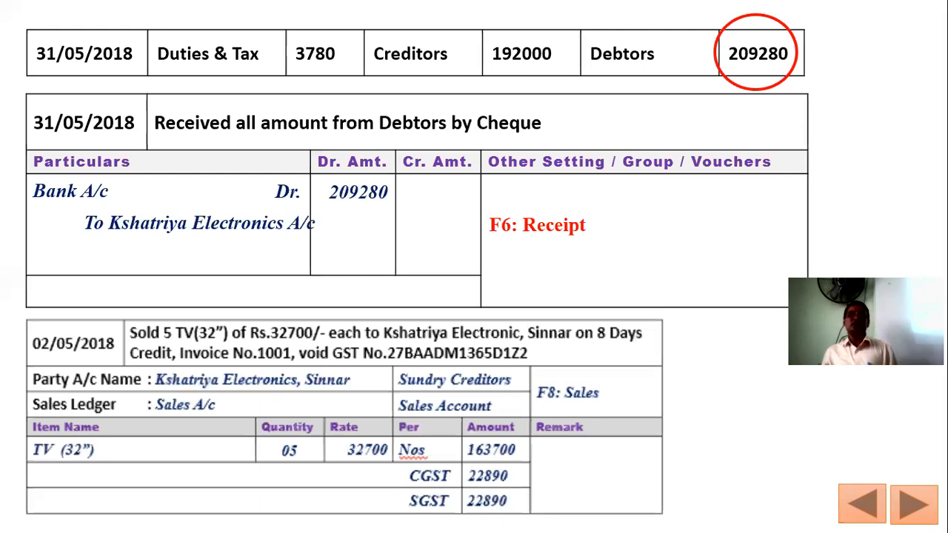
key("Right")
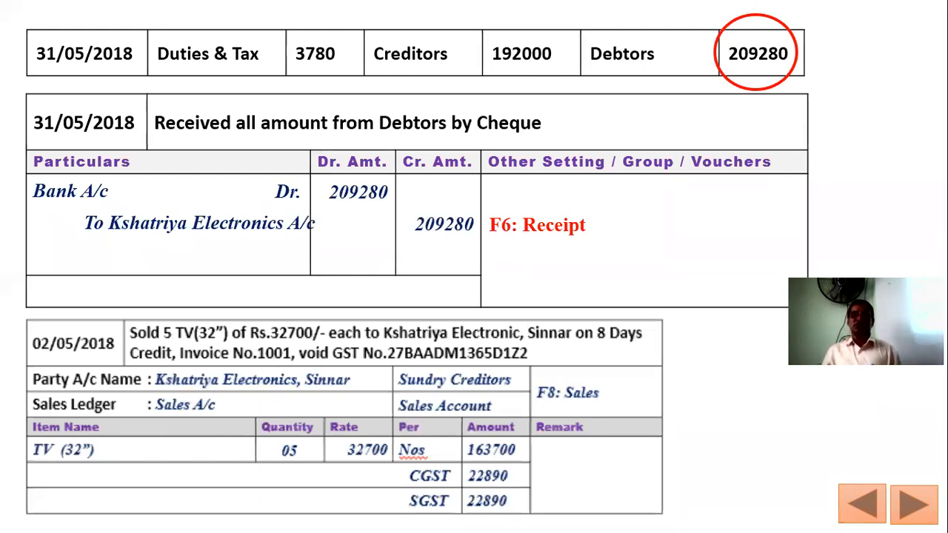
key("Right")
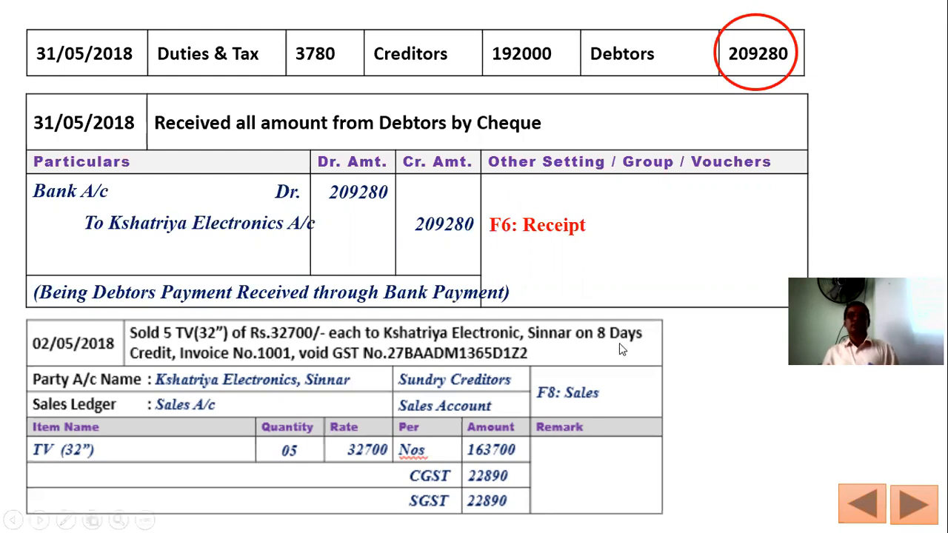
Clear the red circle around 209280 and move on to the Thank You slide
left_click(685, 364)
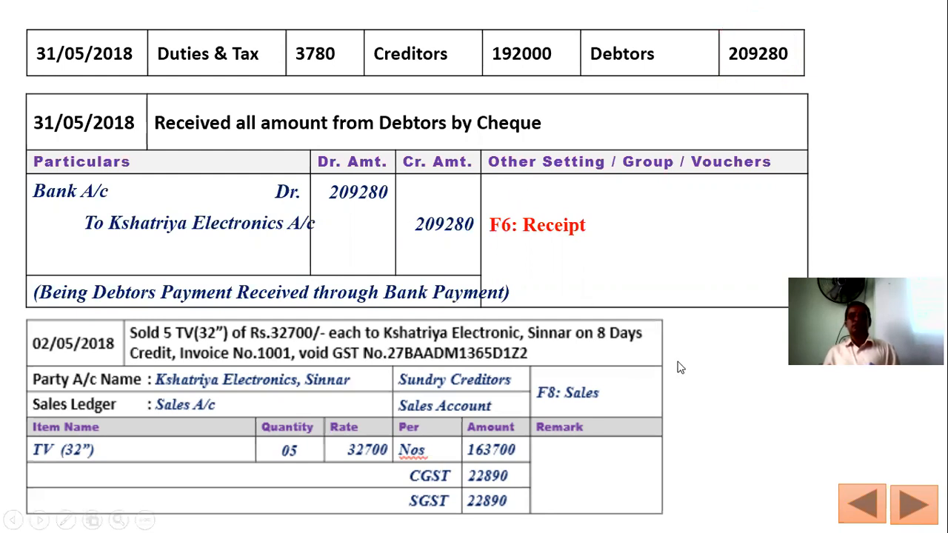
left_click(681, 368)
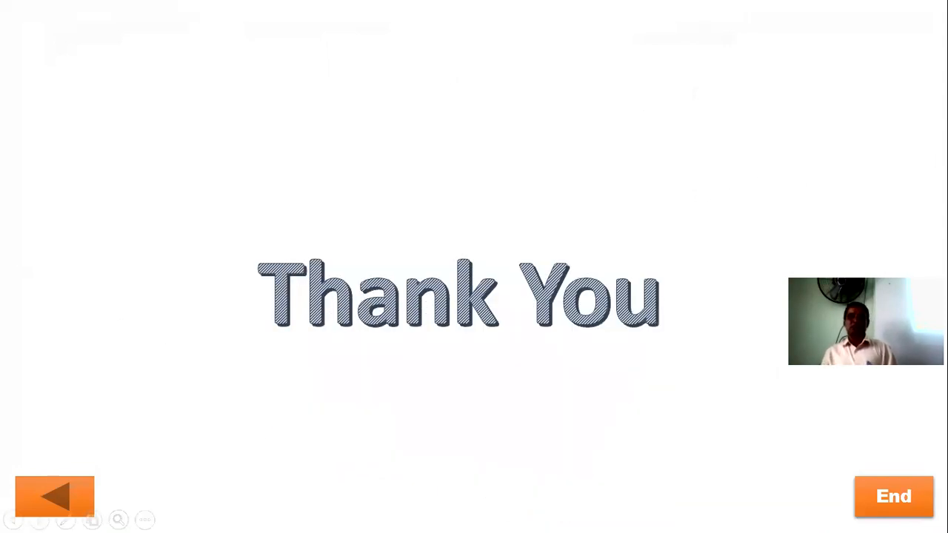
key("alt+Tab")
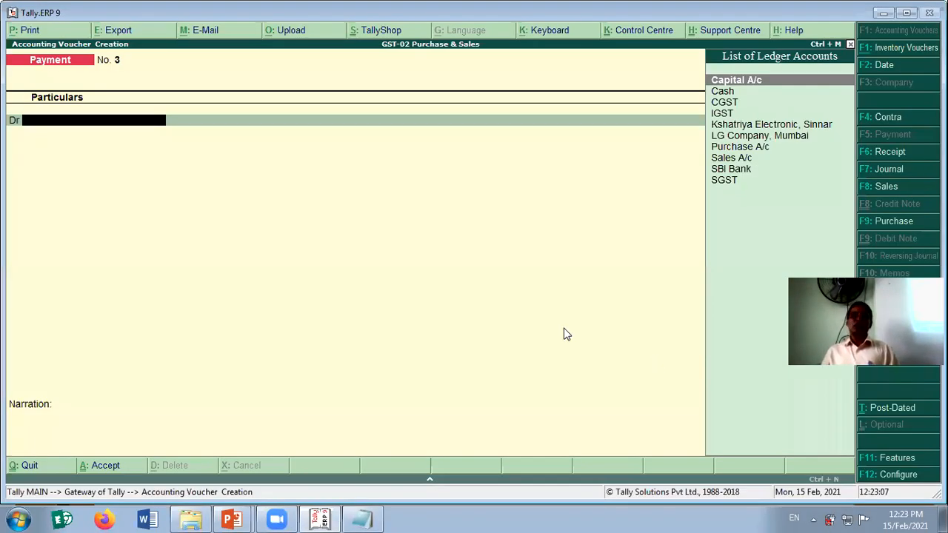
In a Receipt voucher, credit Kshatriya Electronic, Sinnar 2,09,280 against pending bill 1001
key("F6")
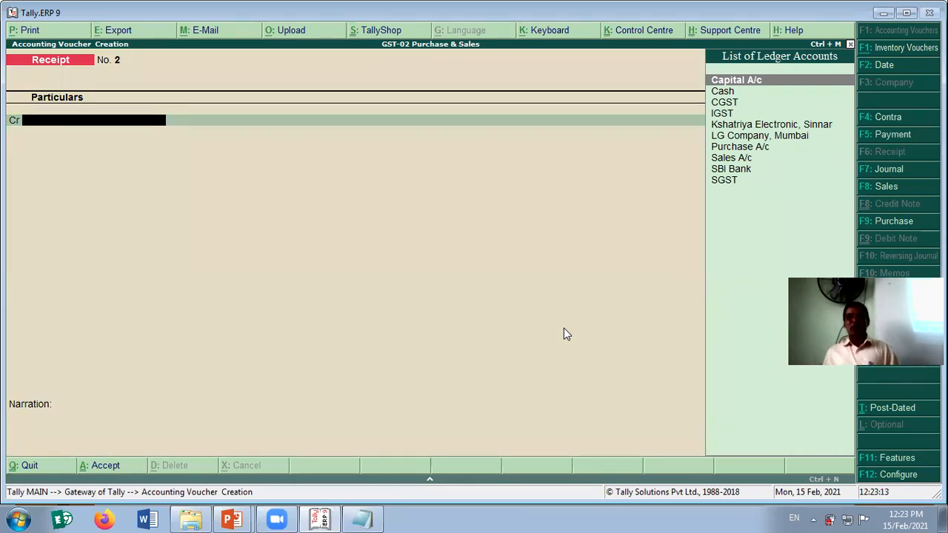
key("Down")
key("Down")
key("Down")
key("Down")
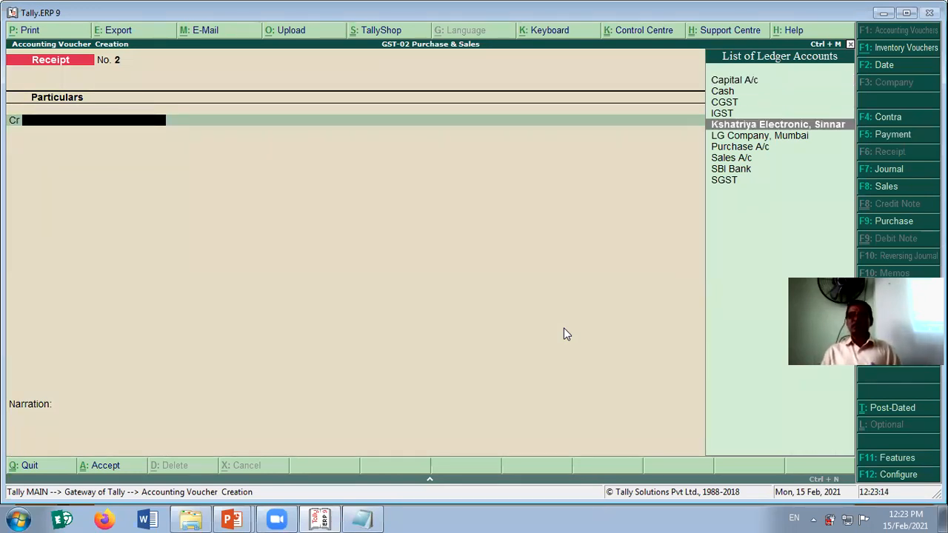
key("Return")
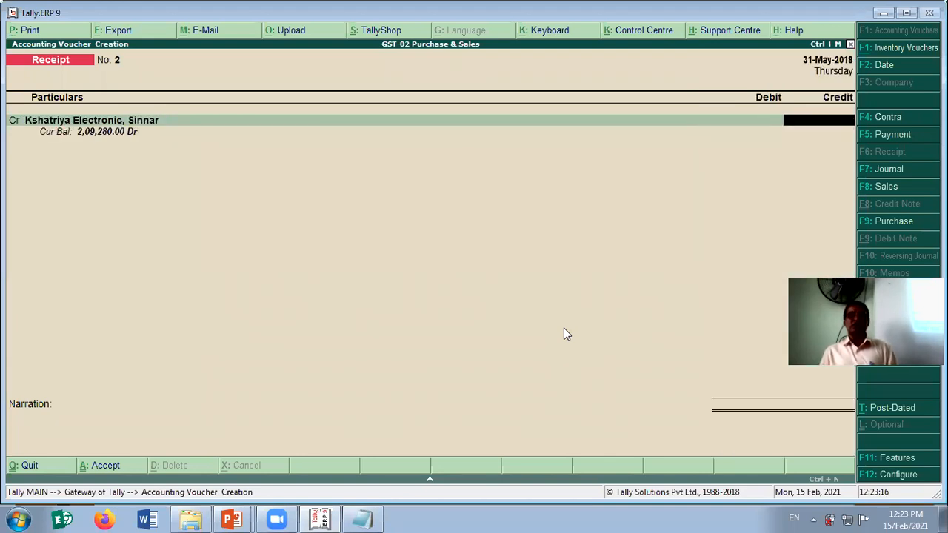
type("2,0")
type("9,")
type("280")
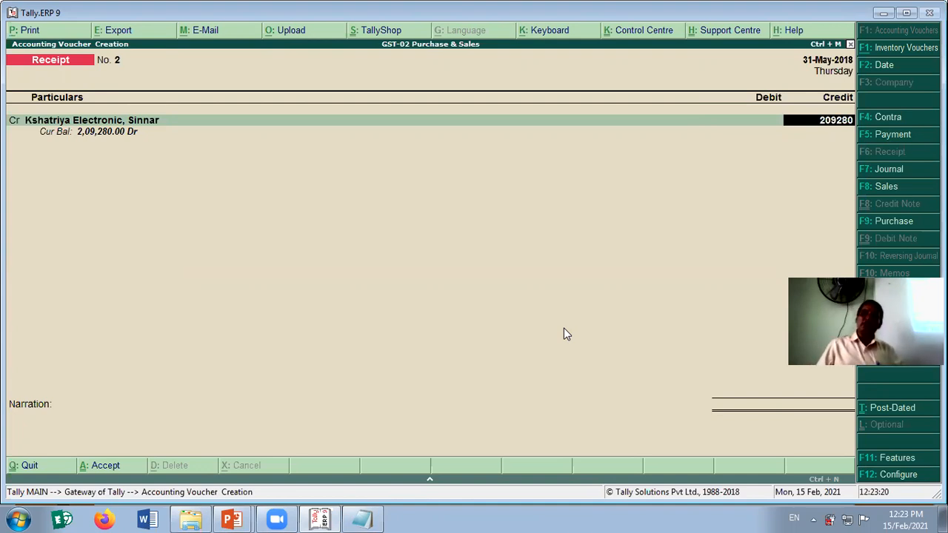
key("Return")
key("Return")
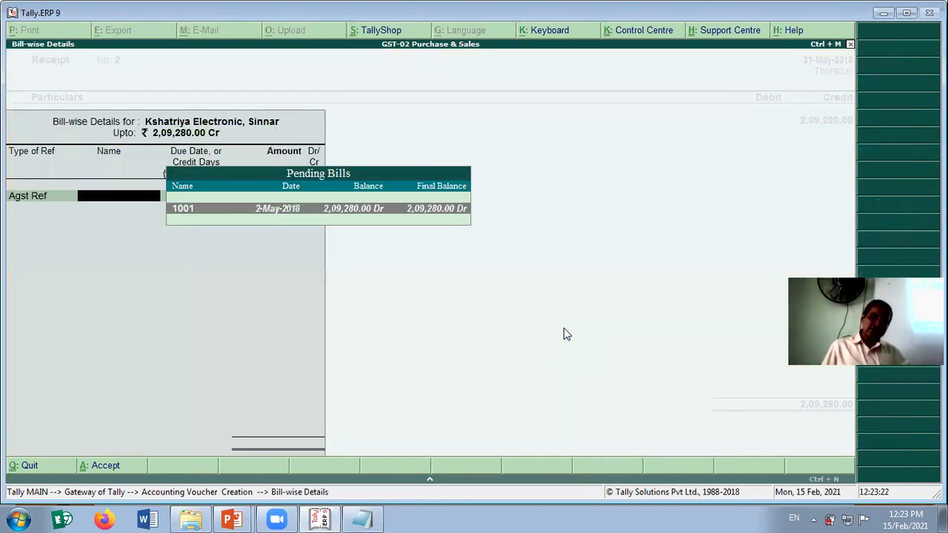
key("Return")
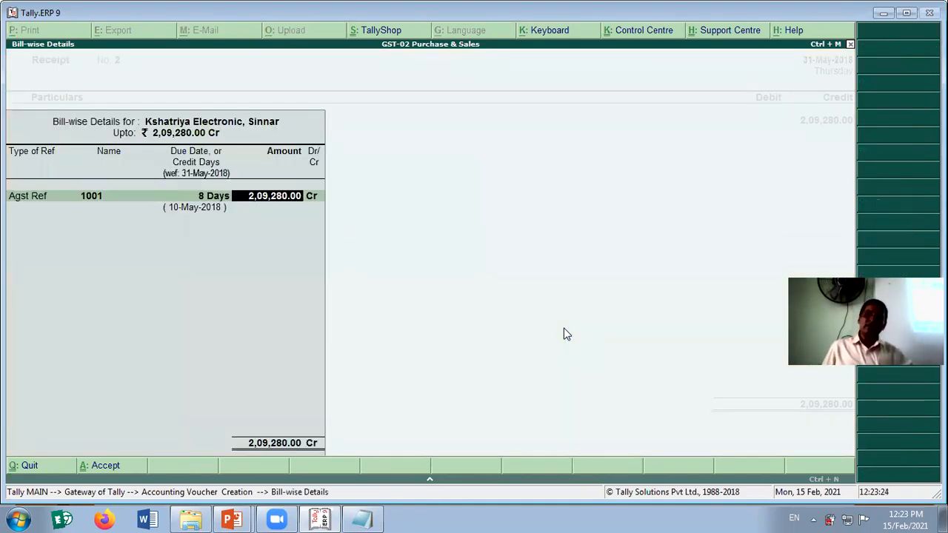
key("Return")
key("Return")
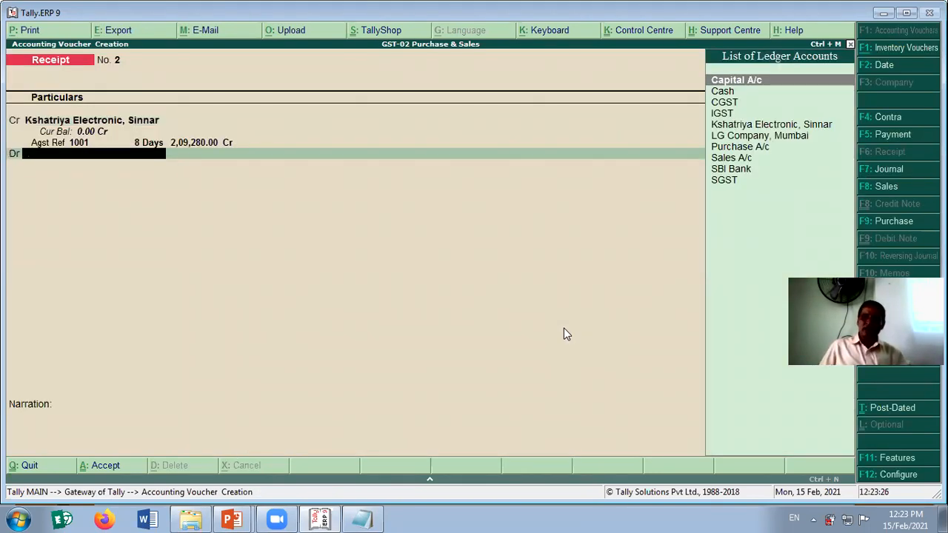
Debit SBI Bank, add narration 'Being debtors payment recived', and save Receipt No. 2
key("Down")
key("Down")
key("Down")
key("Down")
key("Down")
key("Down")
key("Down")
key("Down")
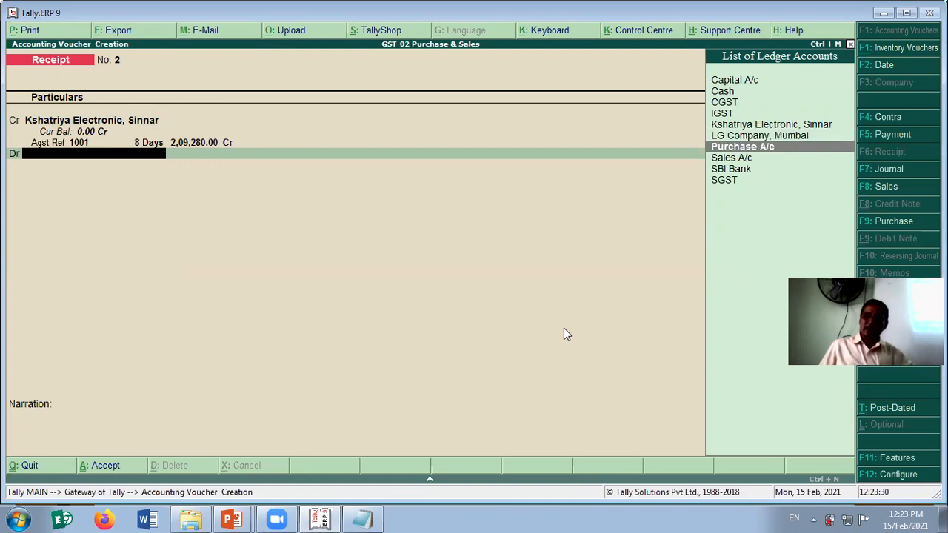
key("Return")
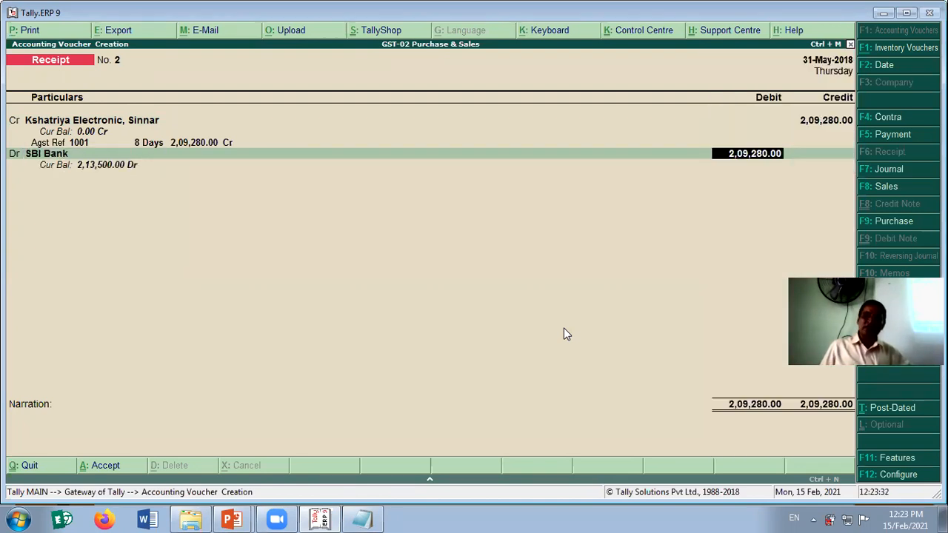
key("Return")
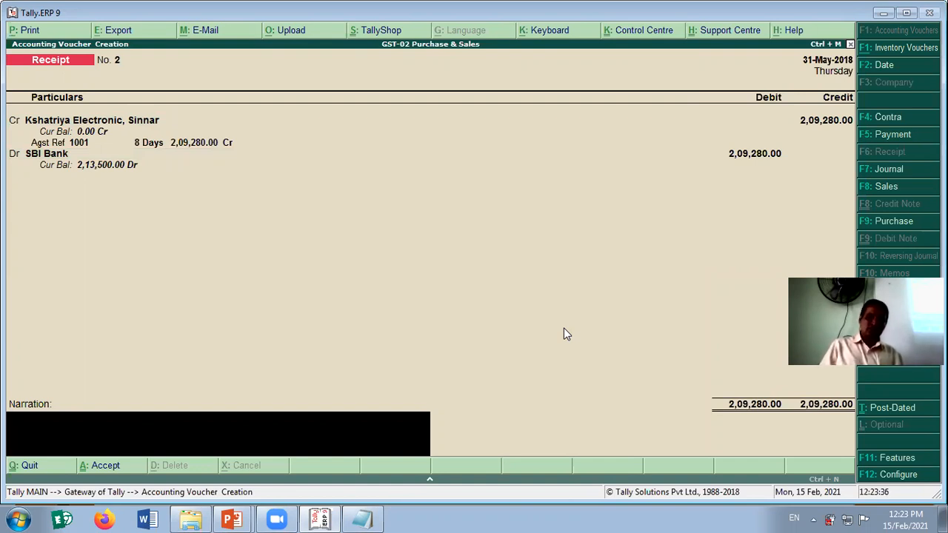
type("Being")
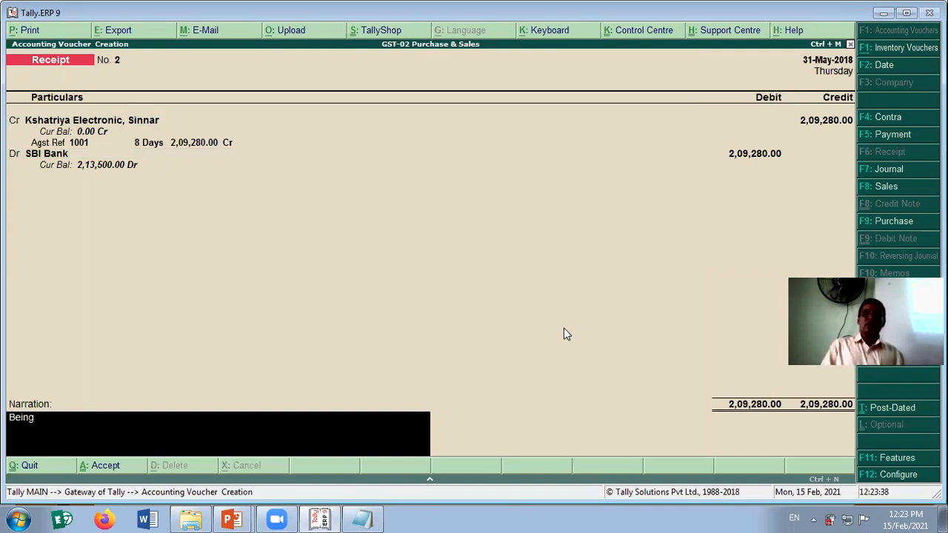
type(" d")
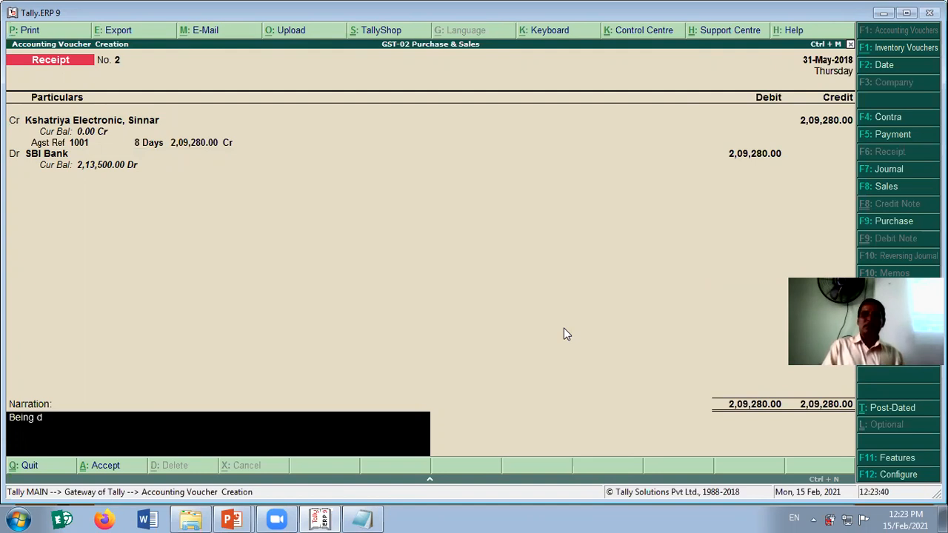
type("ebtors p")
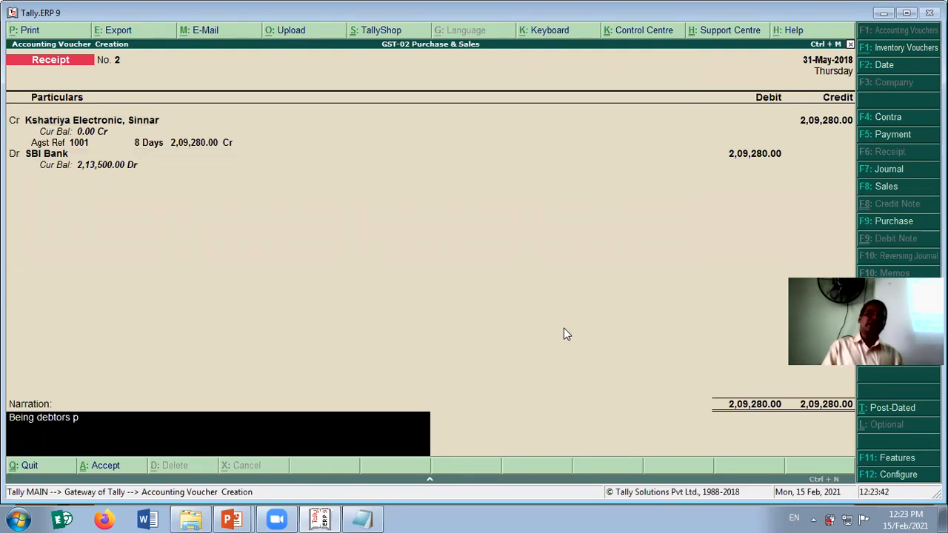
type("ayment recived")
key("Return")
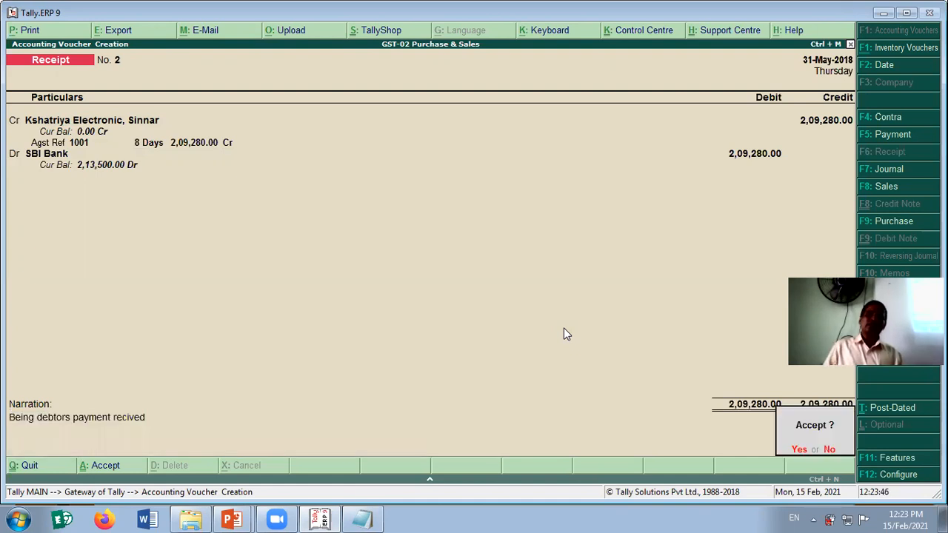
key("Return")
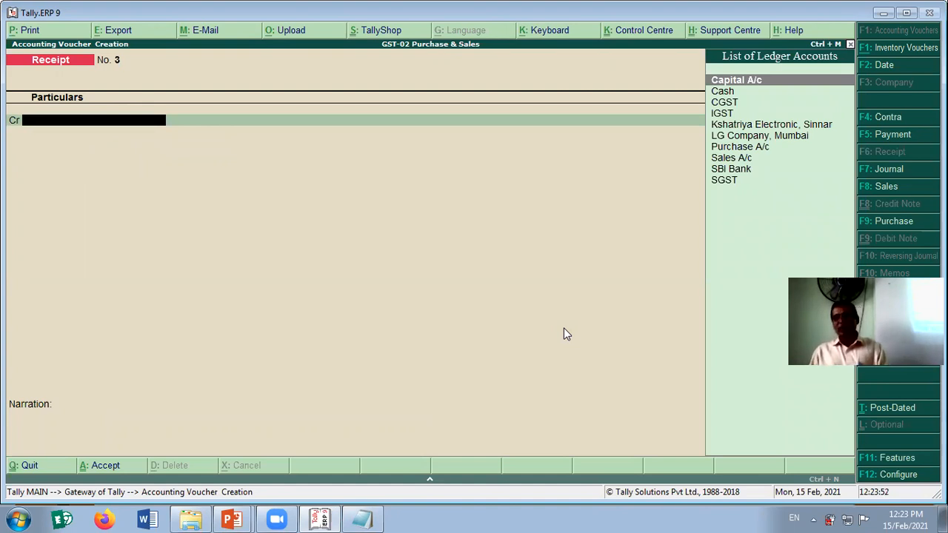
Quit voucher entry and review the detailed Balance Sheet's Sundry Creditors and Sundry Debtors lines
key("Escape")
key("Return")
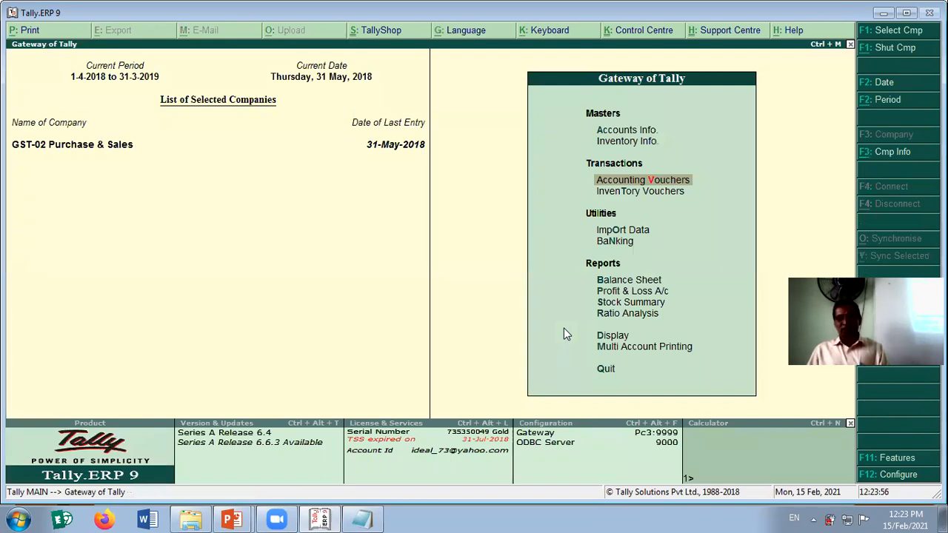
key("b")
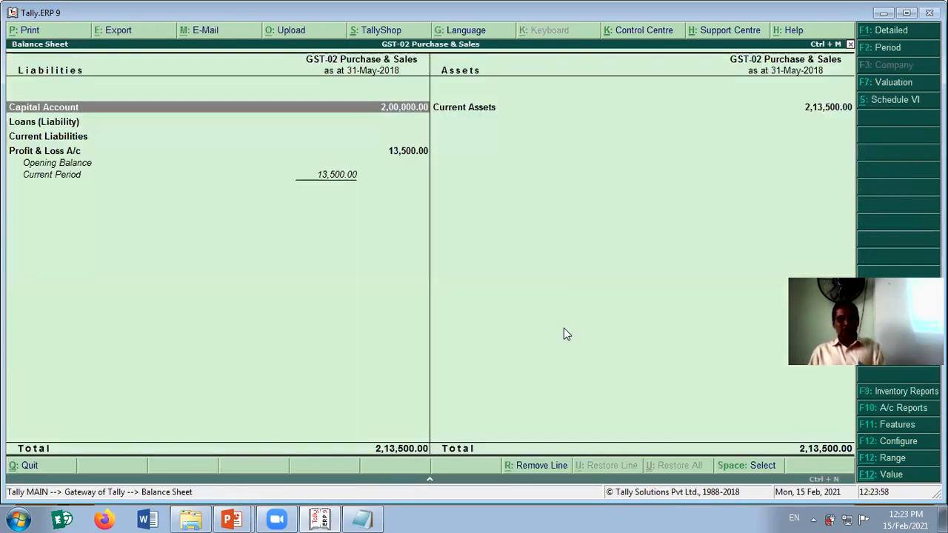
key("alt+F1")
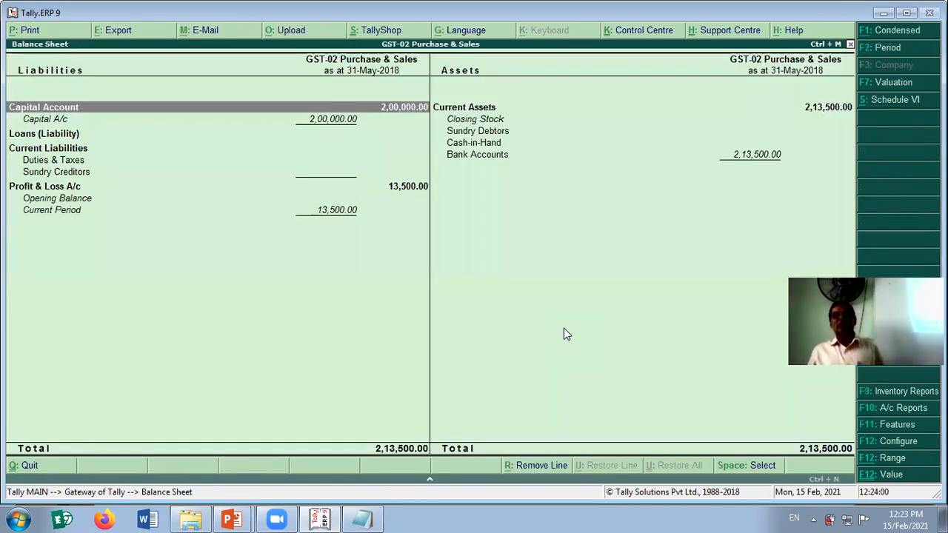
left_click(72, 162)
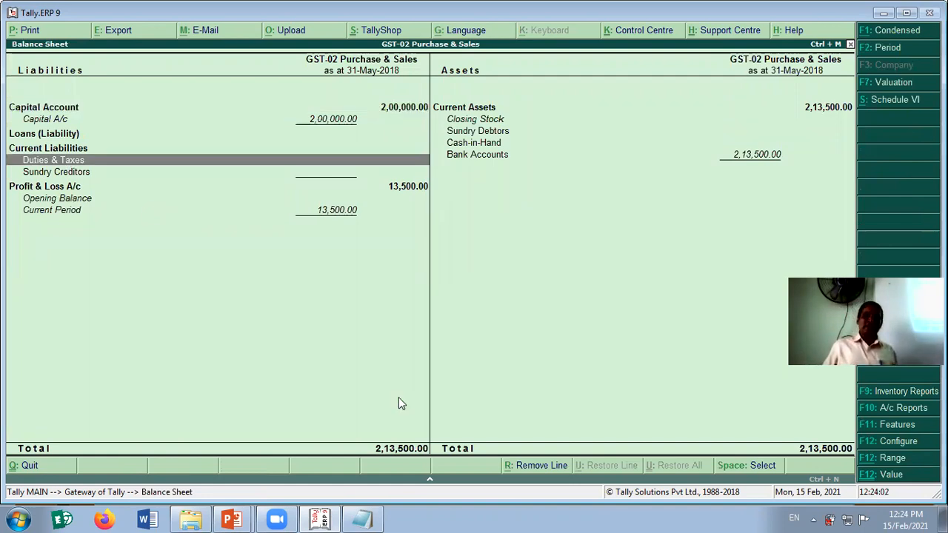
key("Down")
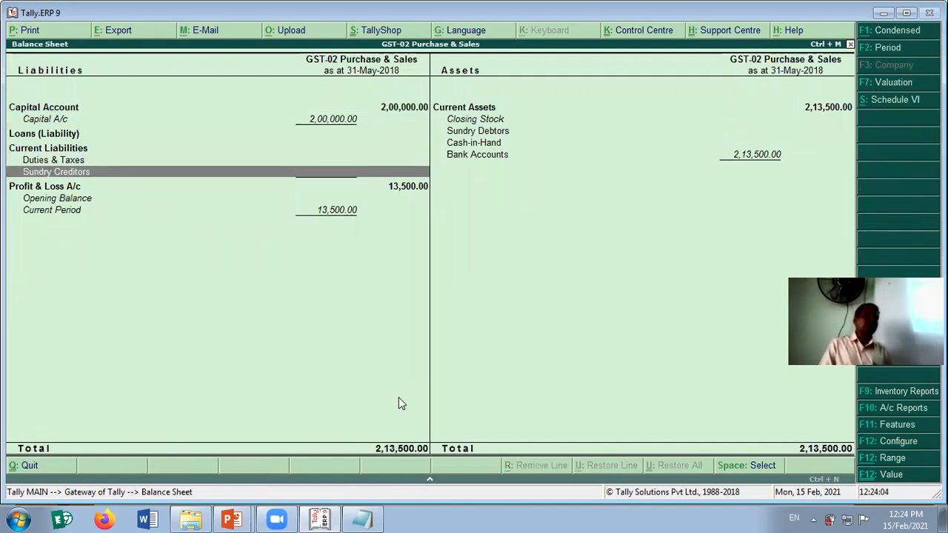
key("Right")
key("Up")
key("Up")
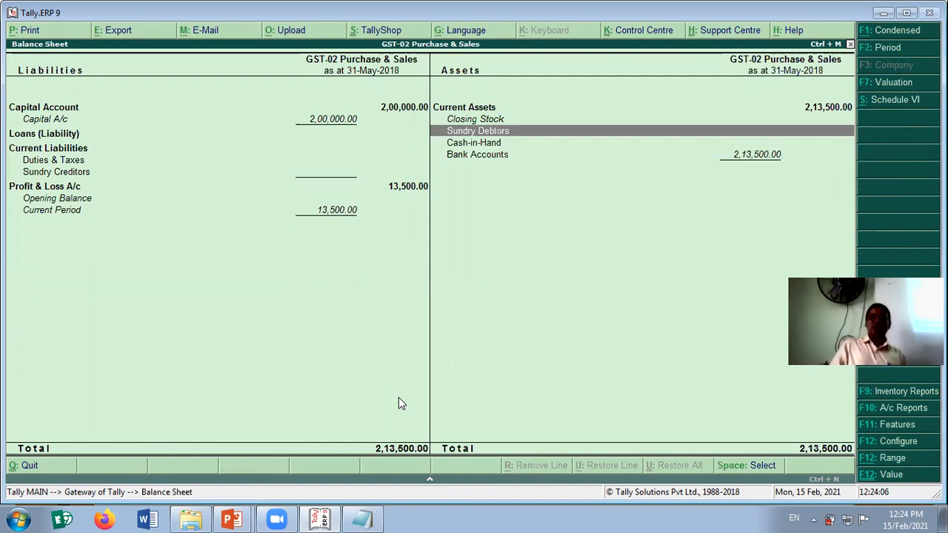